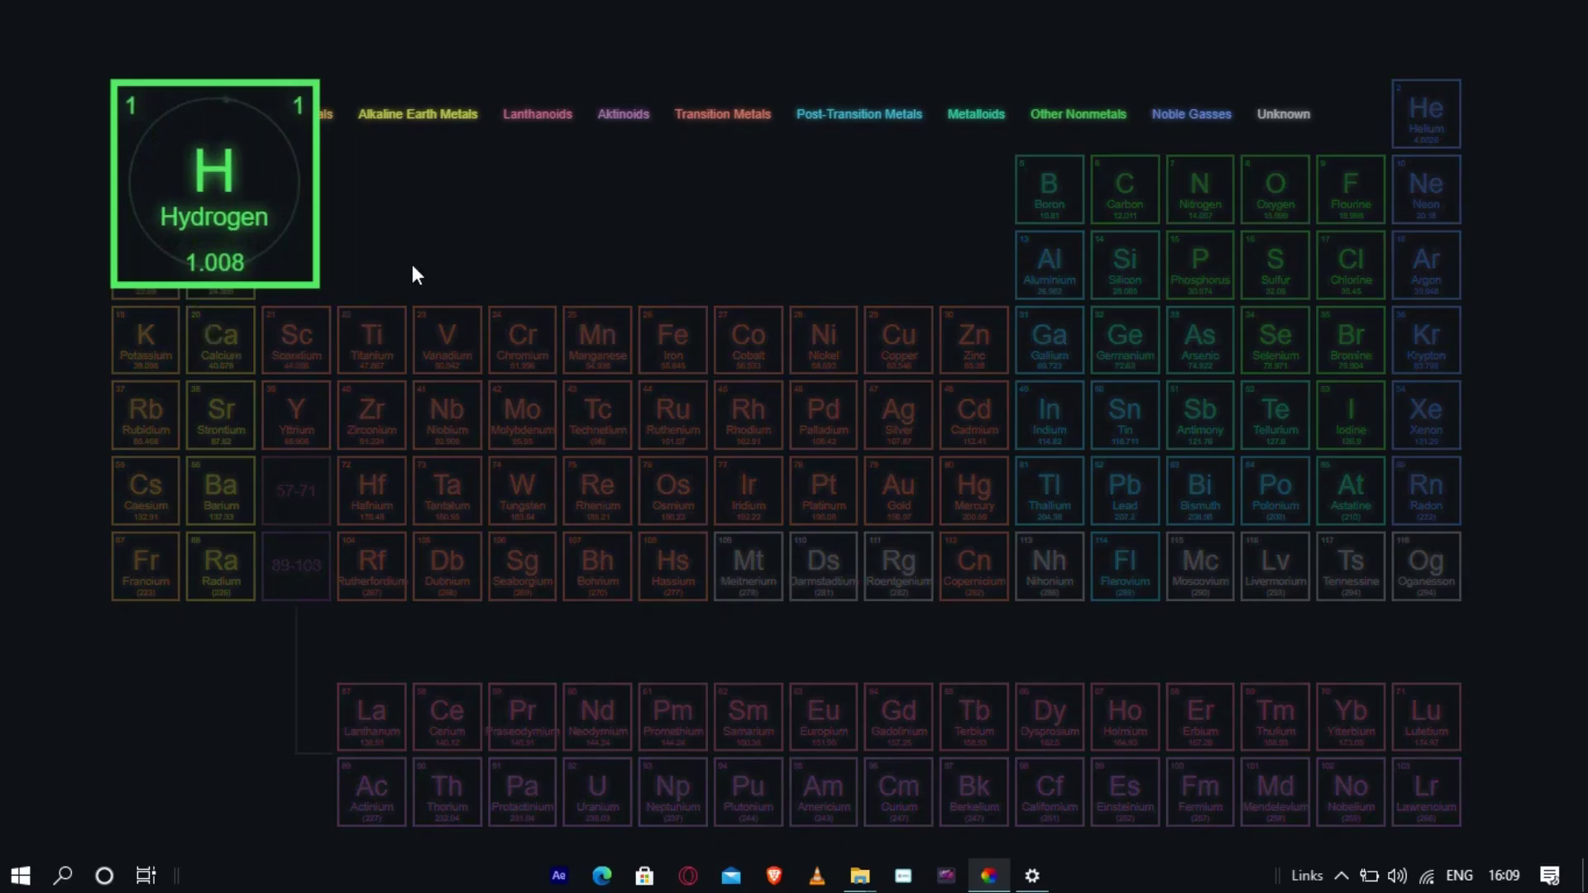
# Preview element tiles such as sodium, rubidium and caesium on the interactive periodic-table wallpaper
pyautogui.click(426, 261)
pyautogui.click(157, 276)
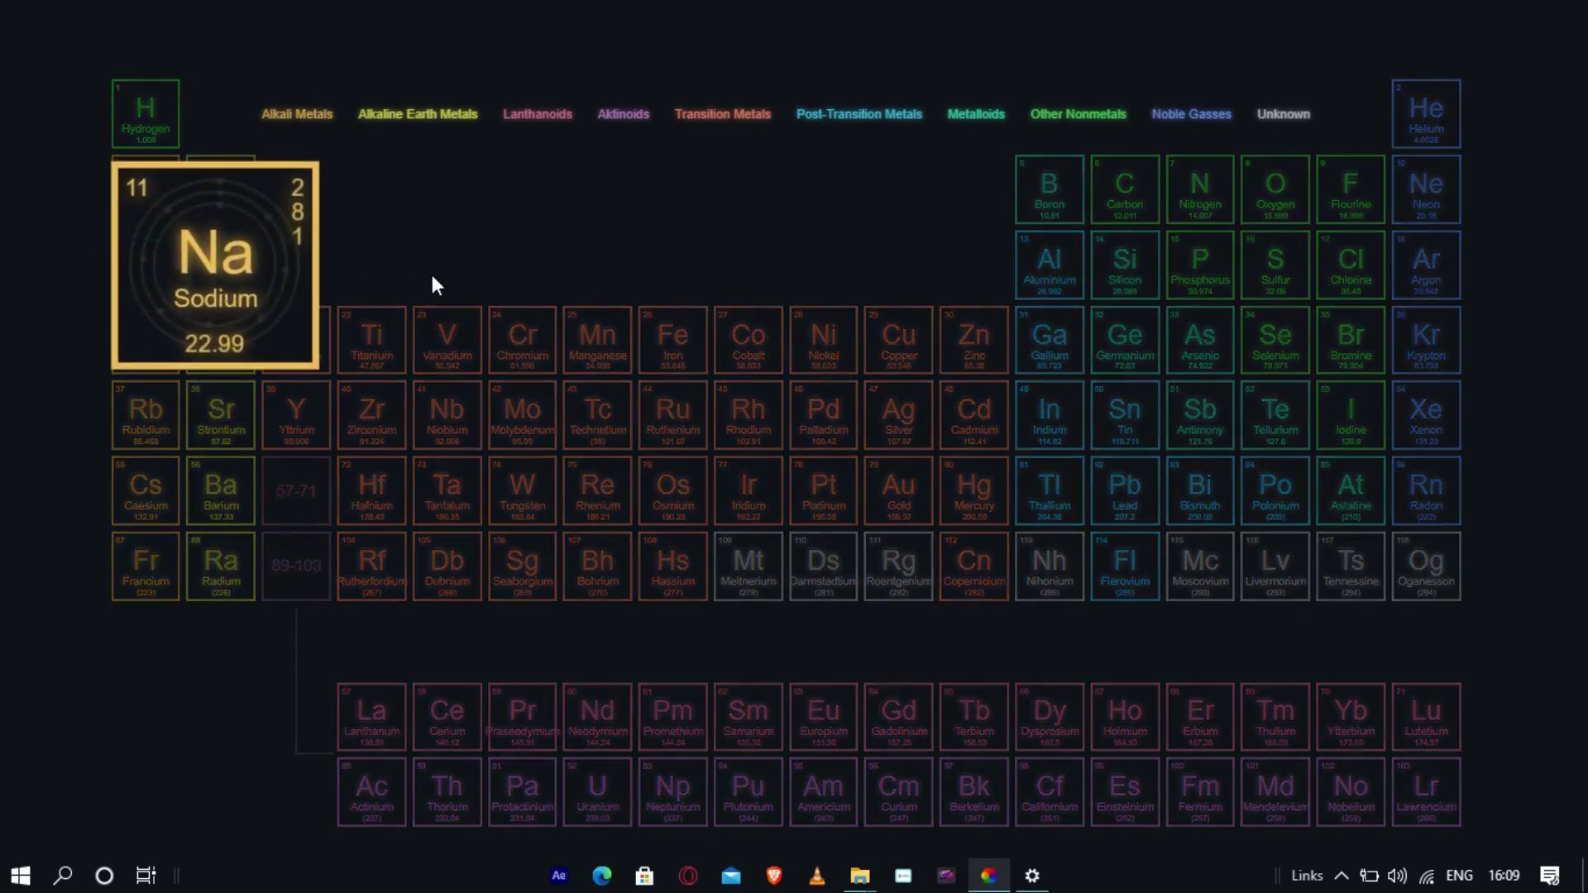
pyautogui.click(484, 265)
pyautogui.click(175, 357)
pyautogui.click(549, 246)
pyautogui.click(175, 429)
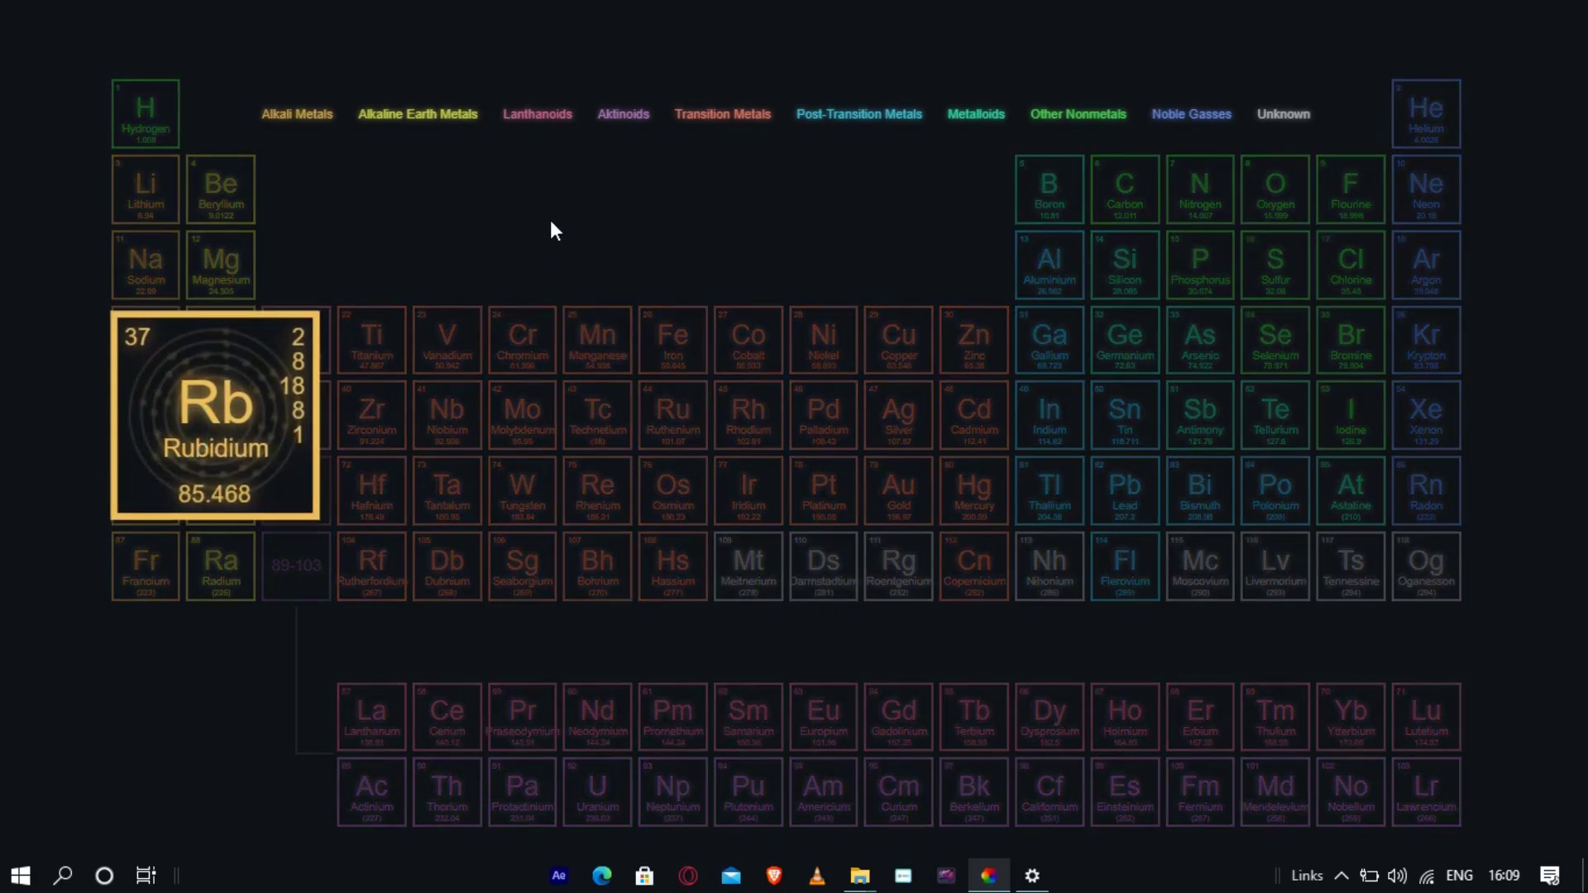
pyautogui.click(549, 220)
pyautogui.click(216, 444)
pyautogui.click(488, 288)
pyautogui.click(166, 492)
pyautogui.click(508, 257)
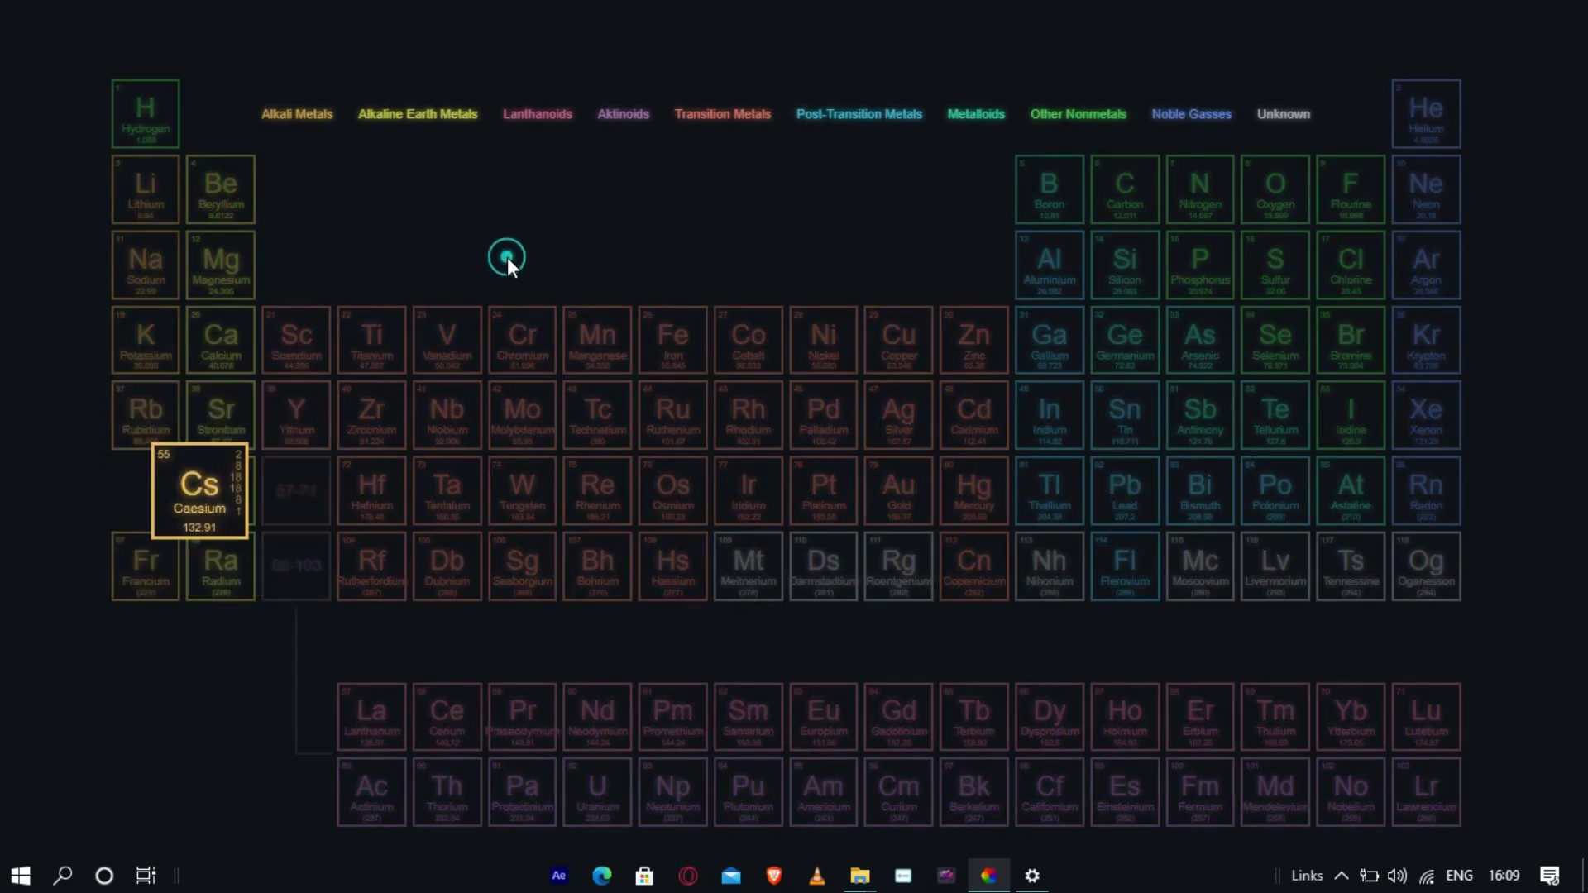
pyautogui.click(208, 484)
pyautogui.click(513, 348)
pyautogui.click(564, 111)
pyautogui.click(920, 306)
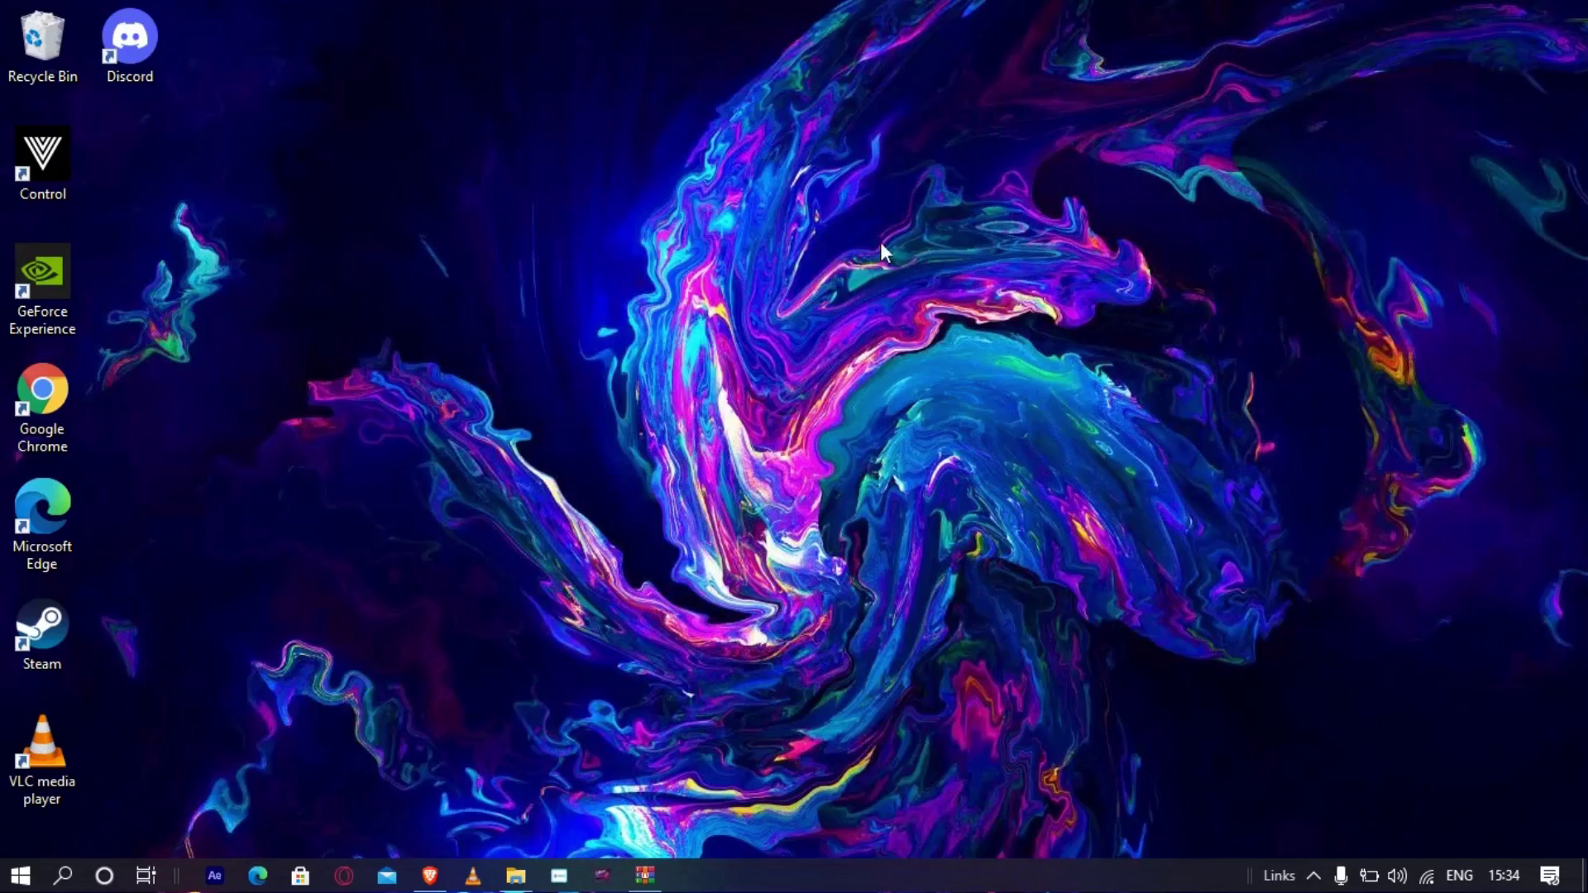
pyautogui.moveTo(590, 70); pyautogui.dragTo(0, 777)
pyautogui.click(596, 589)
pyautogui.moveTo(228, 768); pyautogui.dragTo(2, 8)
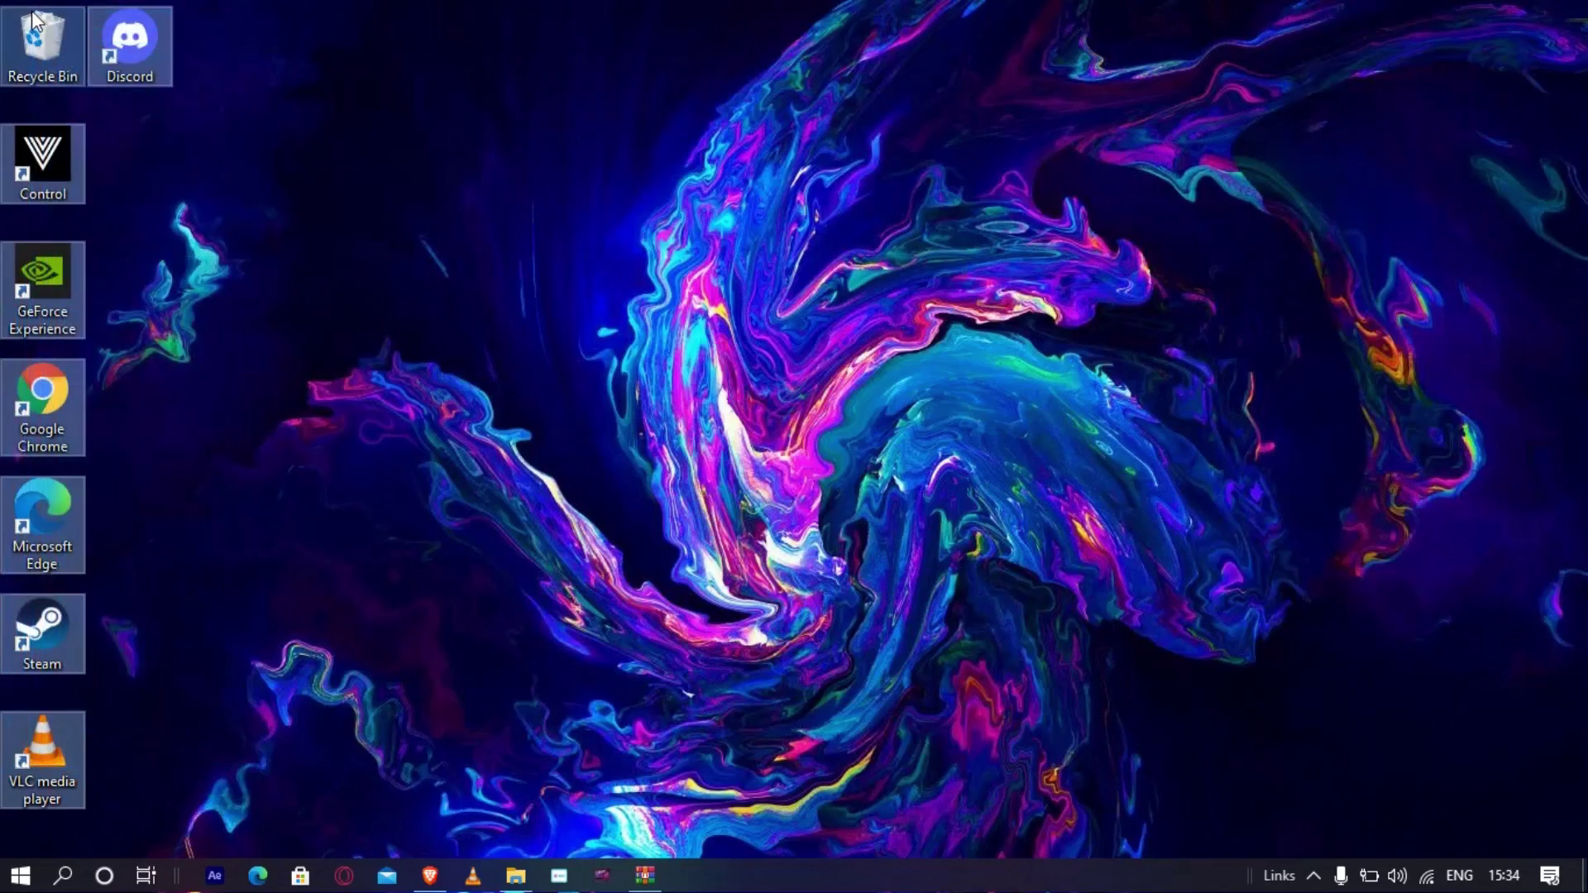
pyautogui.click(455, 135)
# Hide all the desktop icons
pyautogui.rightClick(935, 149)
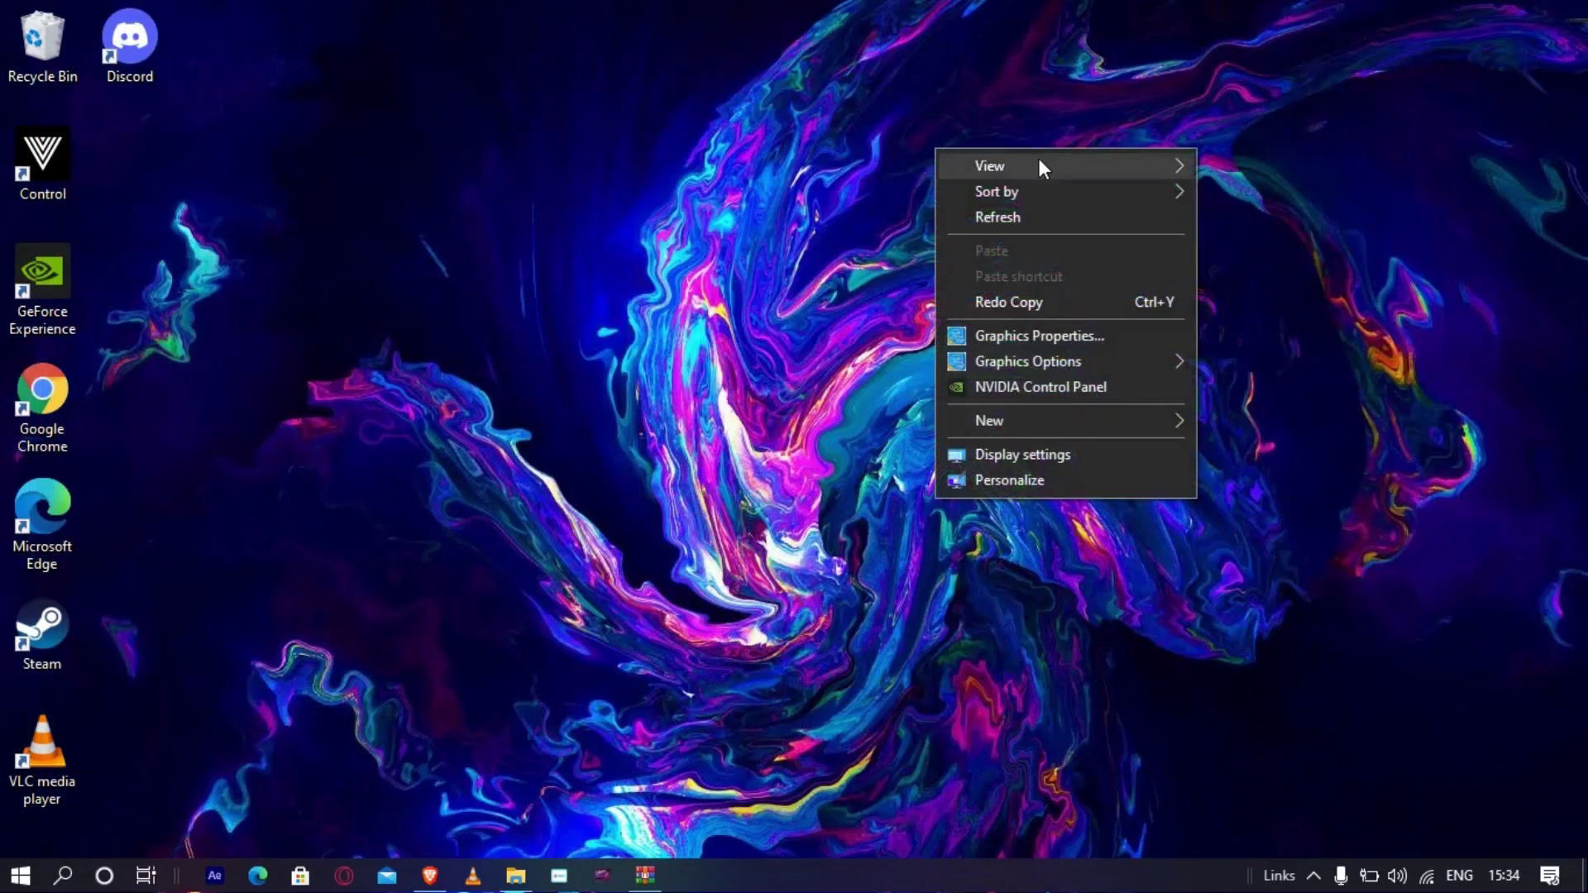
pyautogui.moveTo(1040, 162)
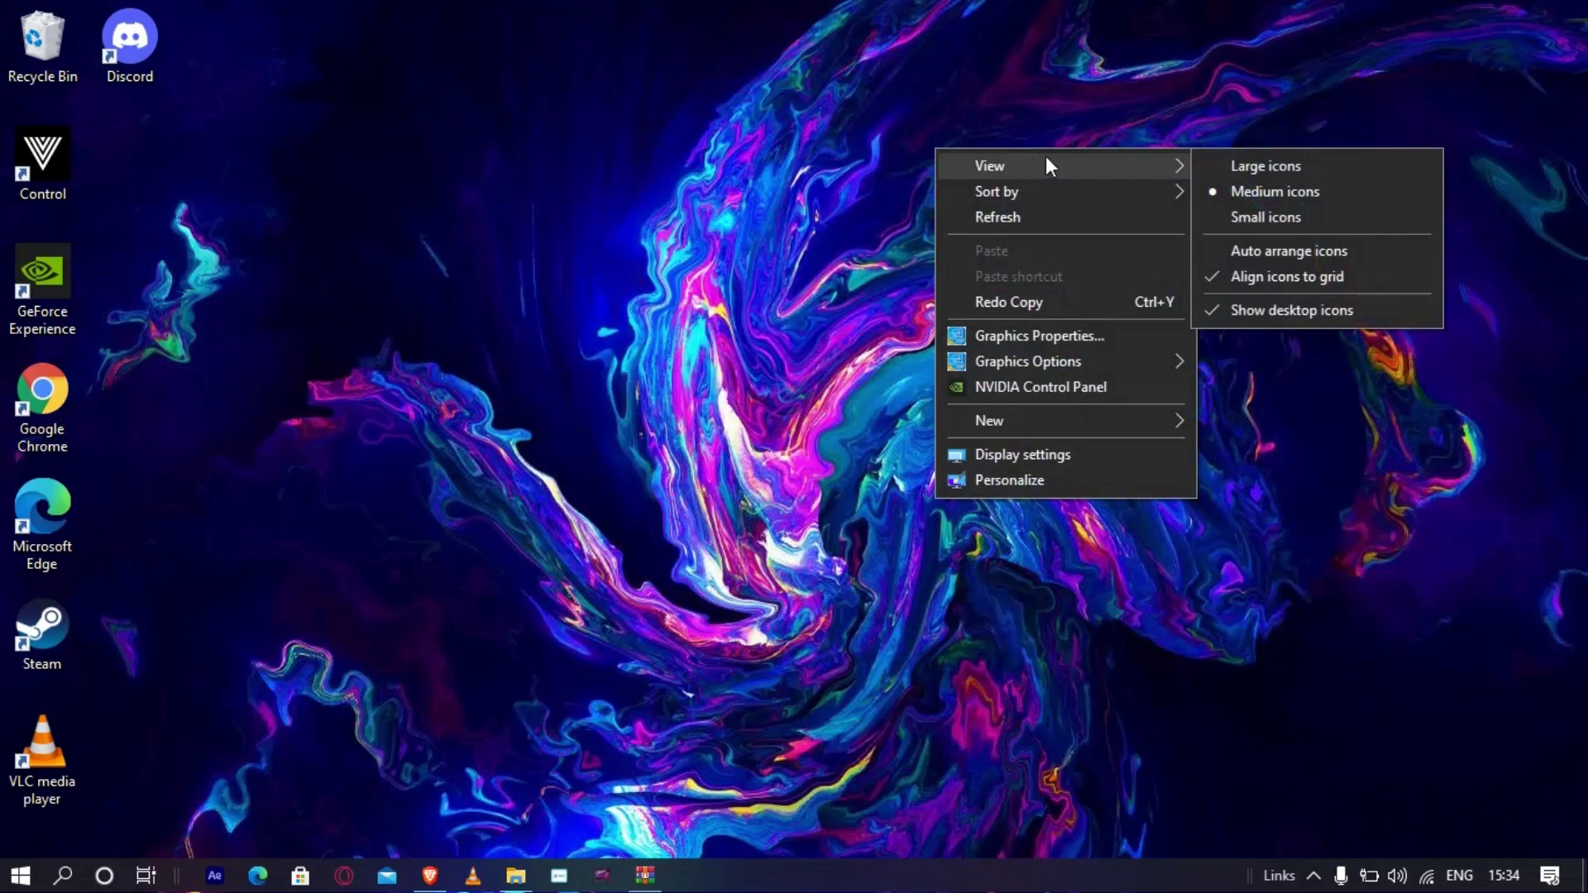
pyautogui.moveTo(1157, 165)
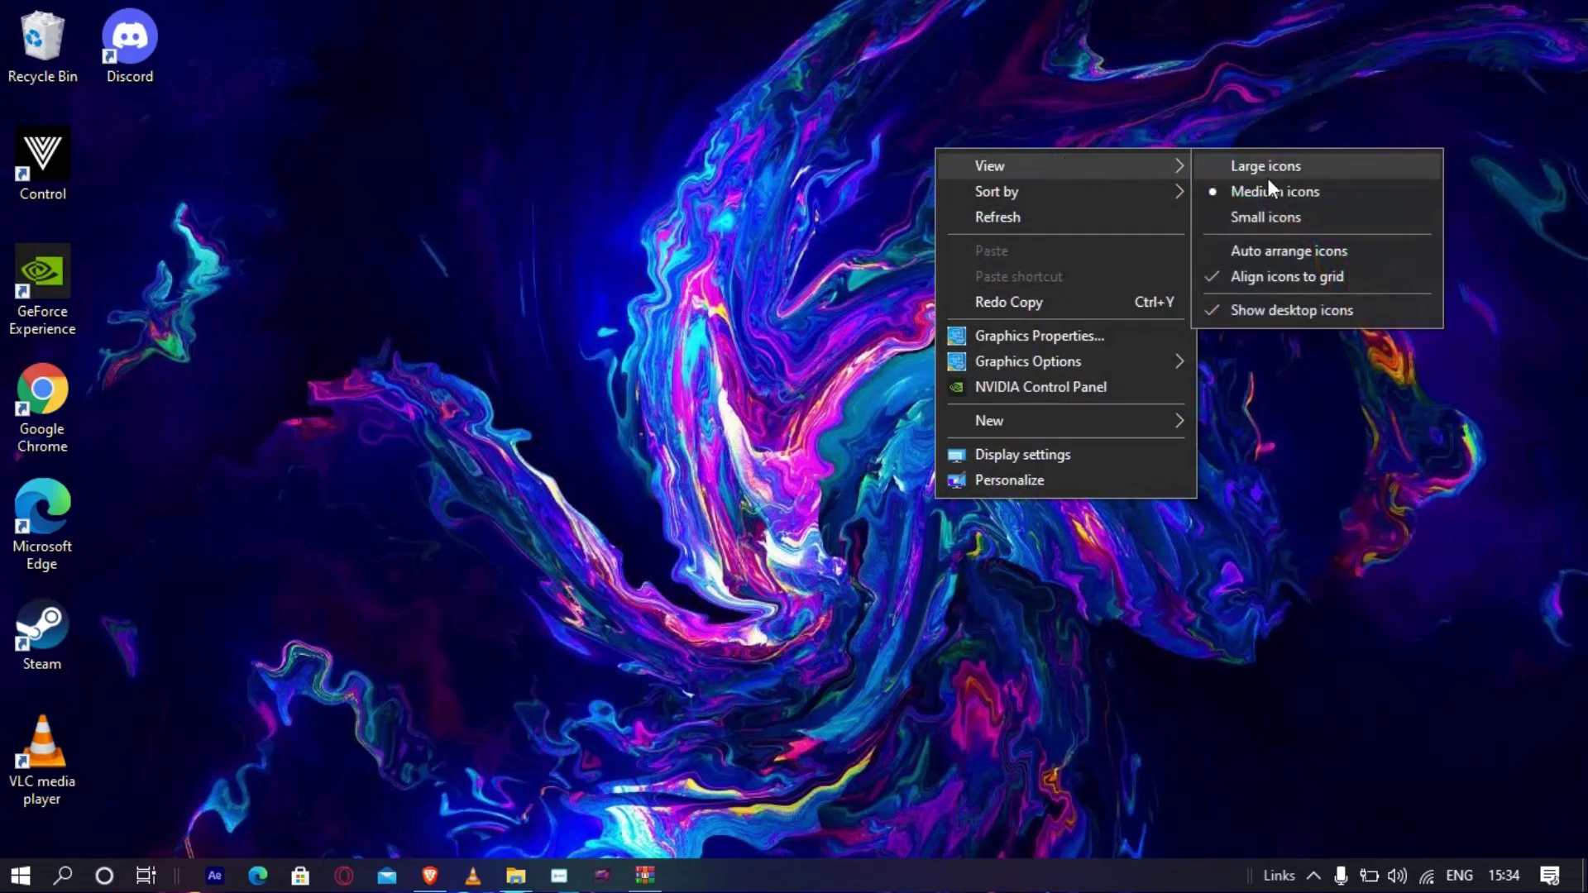
pyautogui.click(1225, 319)
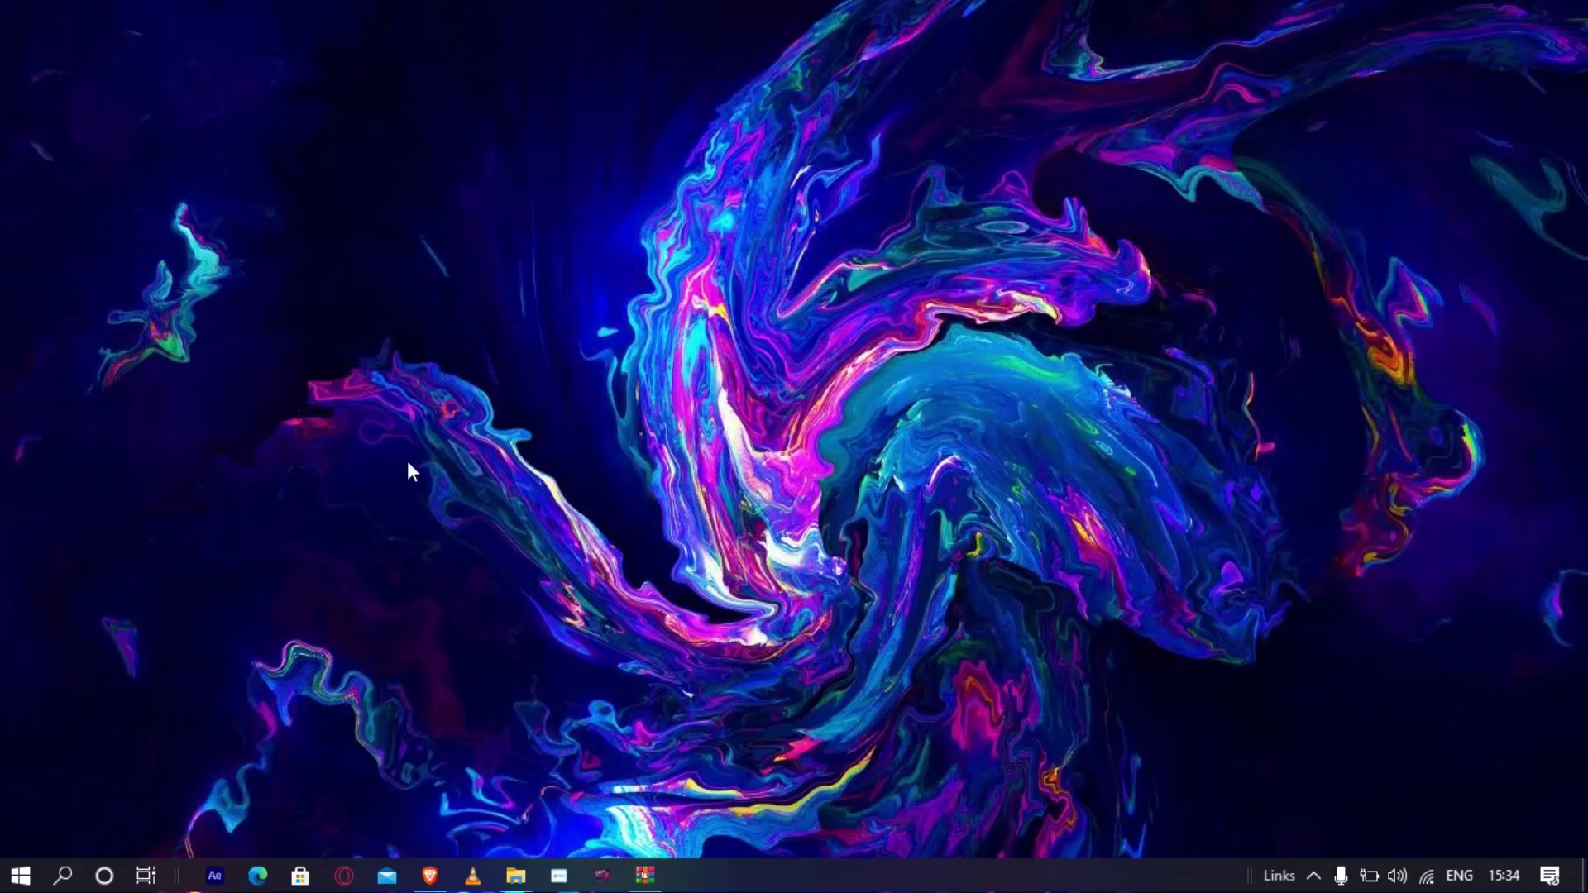
# Open the taskbar settings and switch the small taskbar buttons off and back on
pyautogui.rightClick(812, 886)
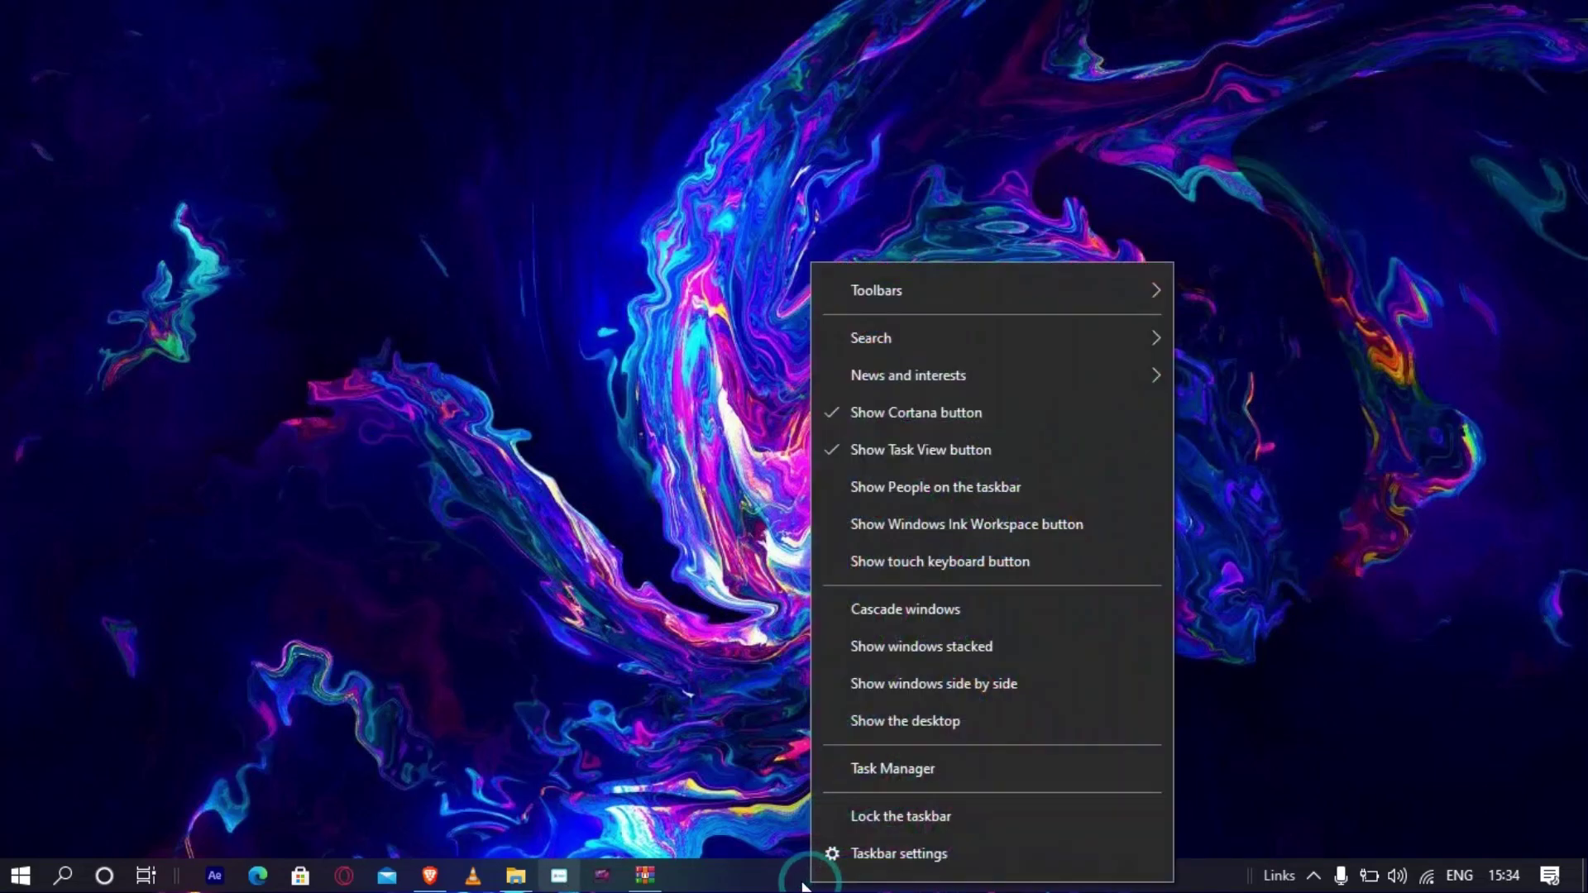
pyautogui.click(904, 855)
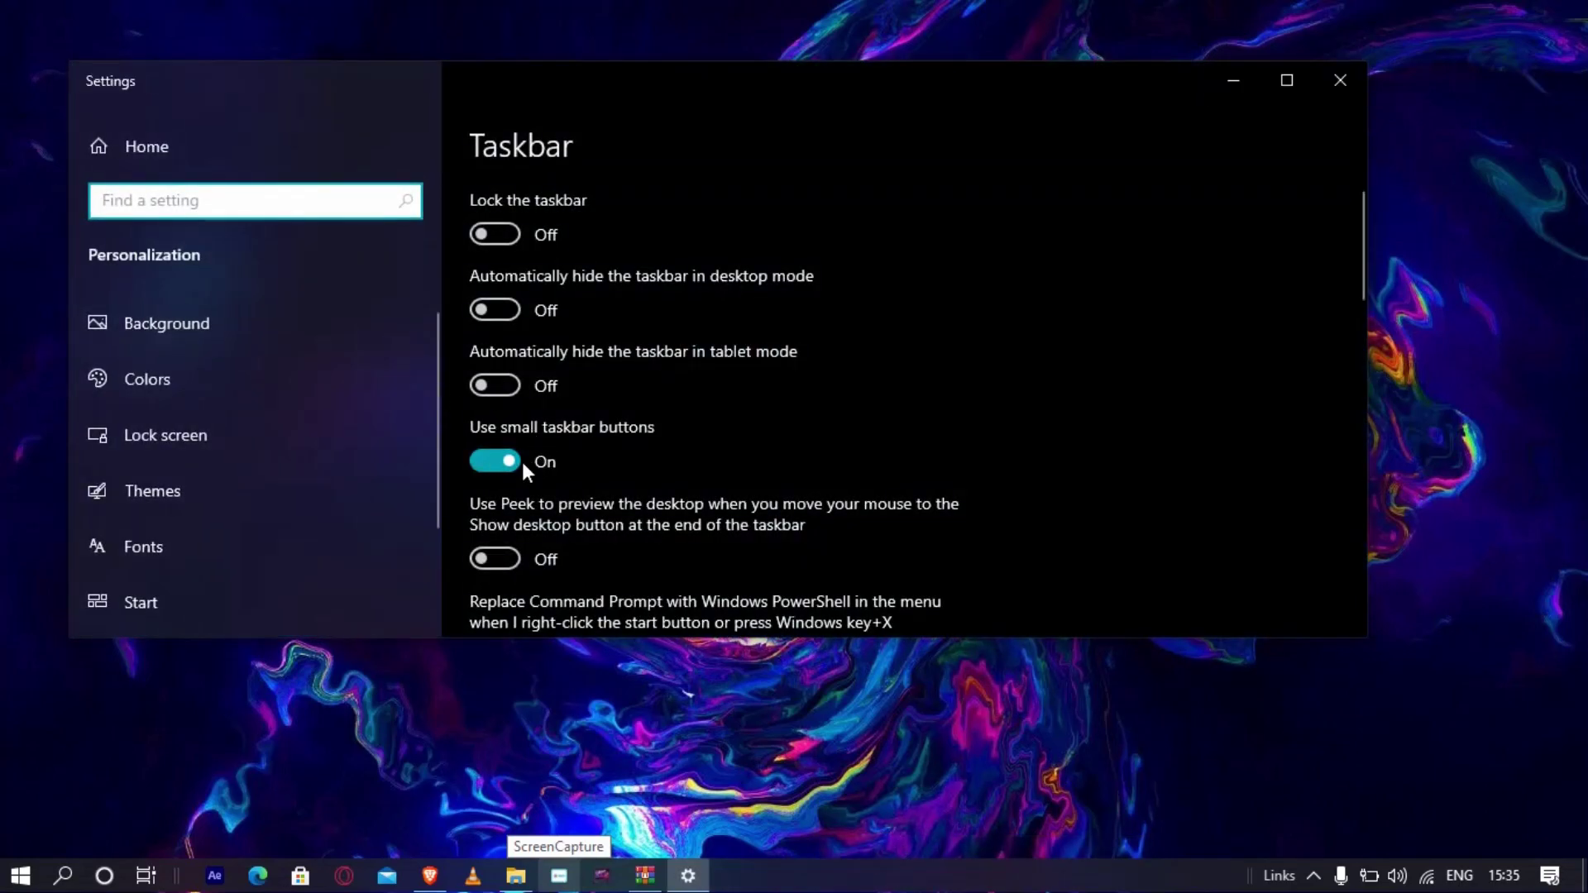
pyautogui.click(497, 464)
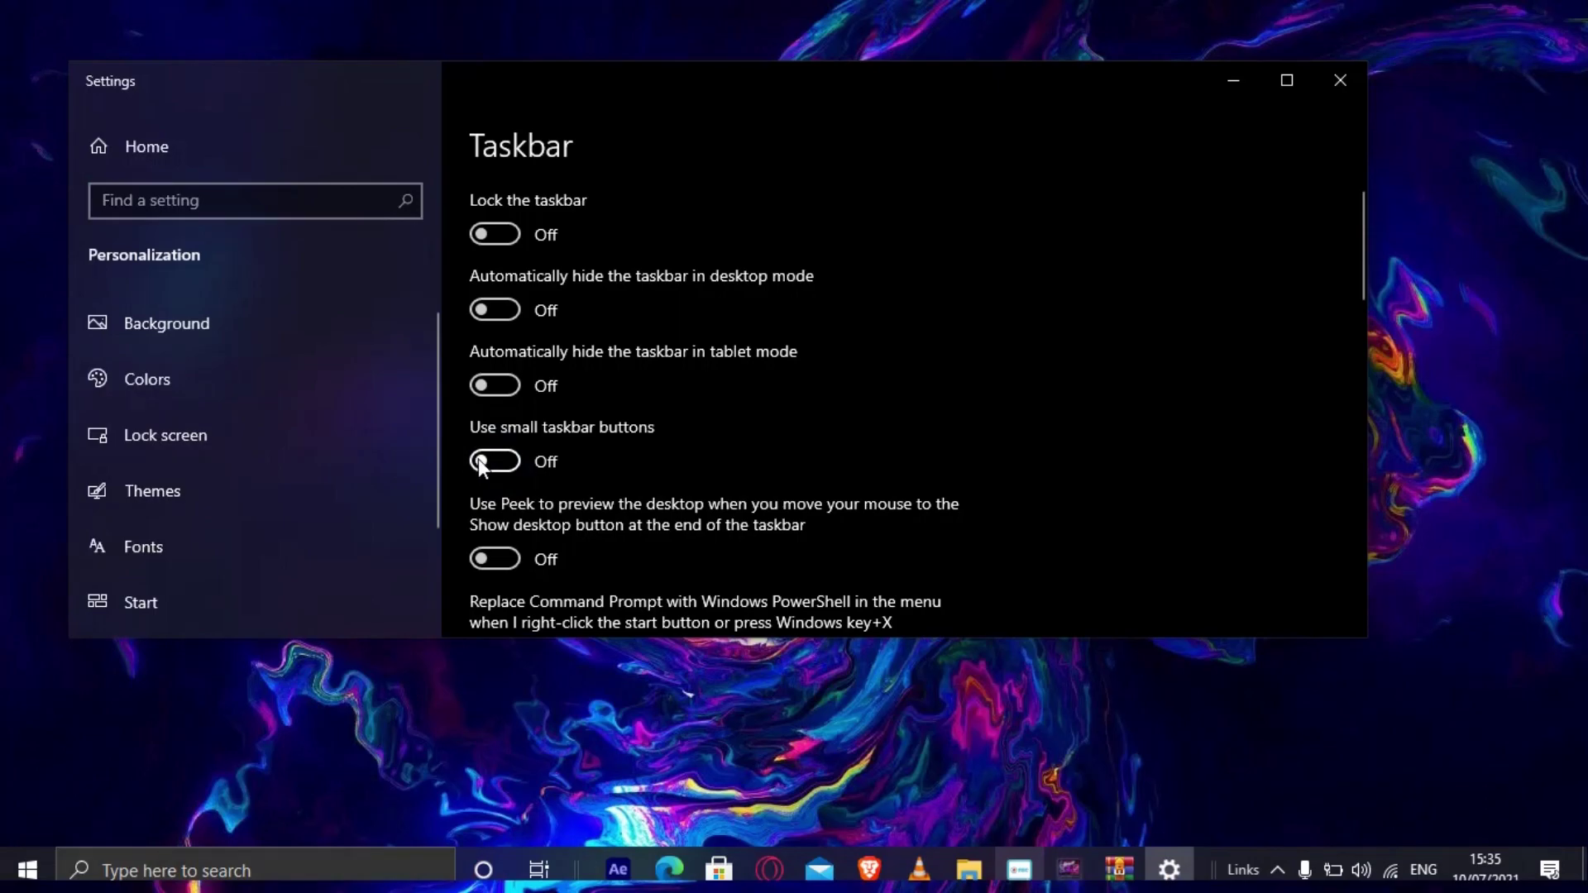
pyautogui.click(476, 460)
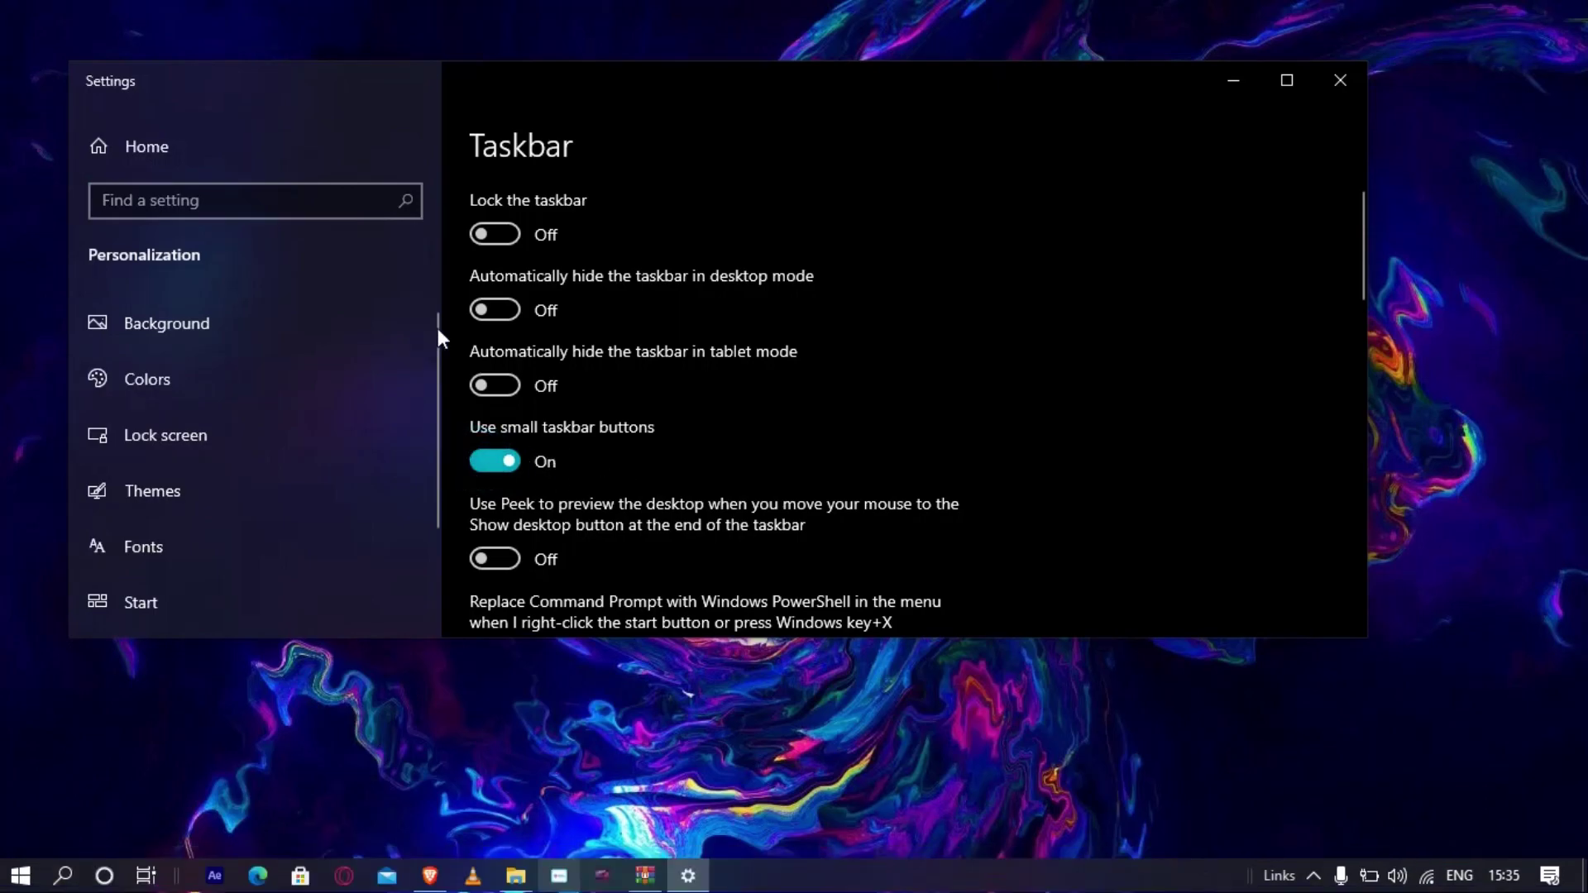
# Try automatically hiding the taskbar in desktop mode, check it on the empty desktop, and turn the option back off
pyautogui.click(497, 308)
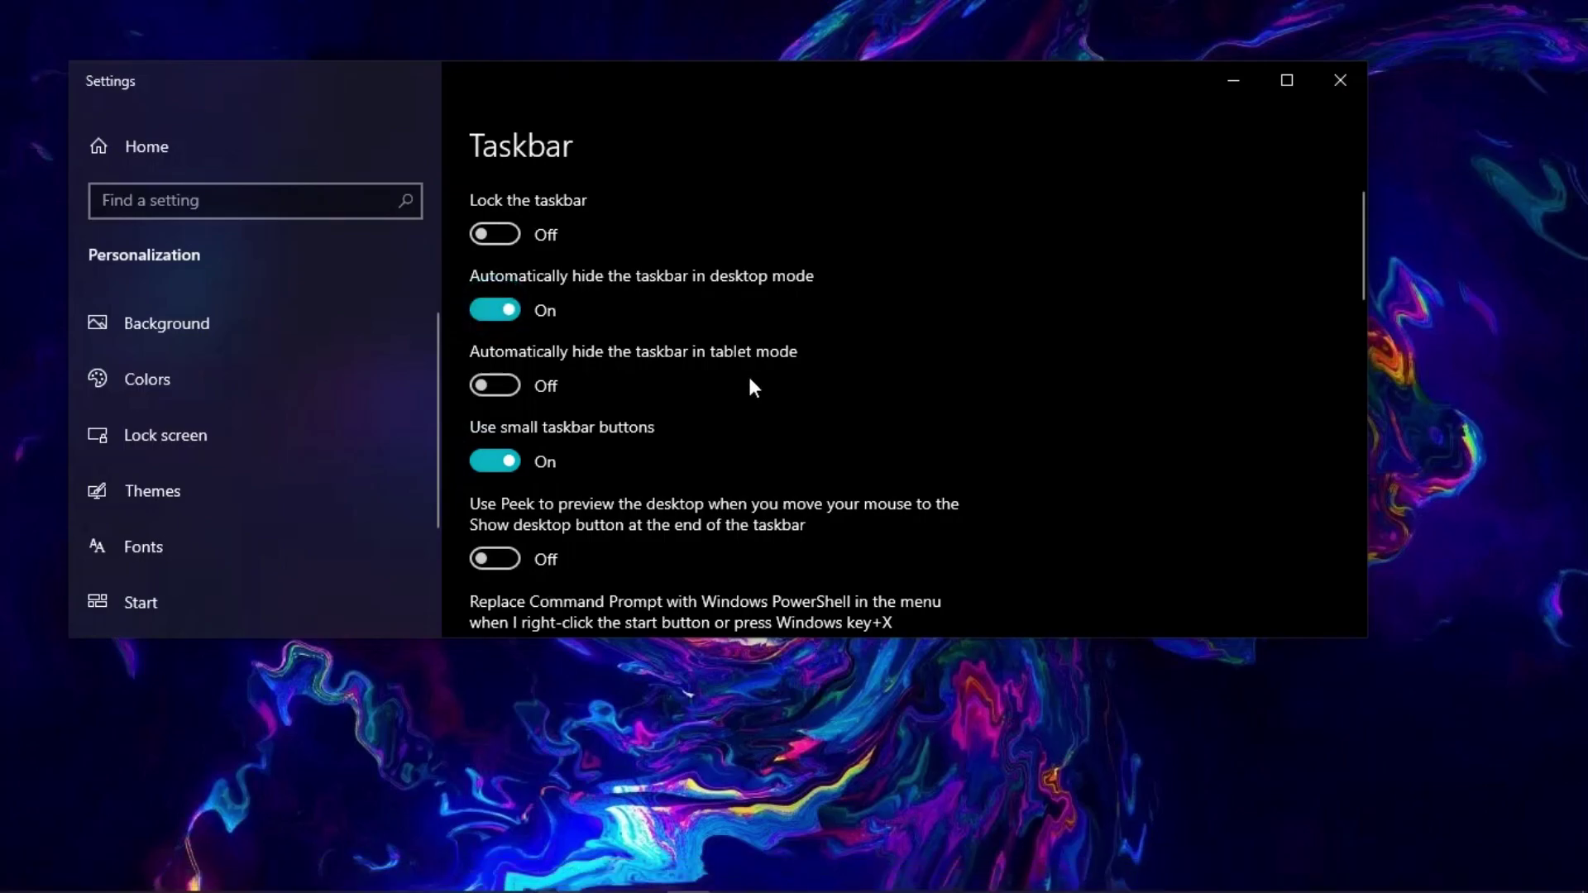
pyautogui.click(1230, 93)
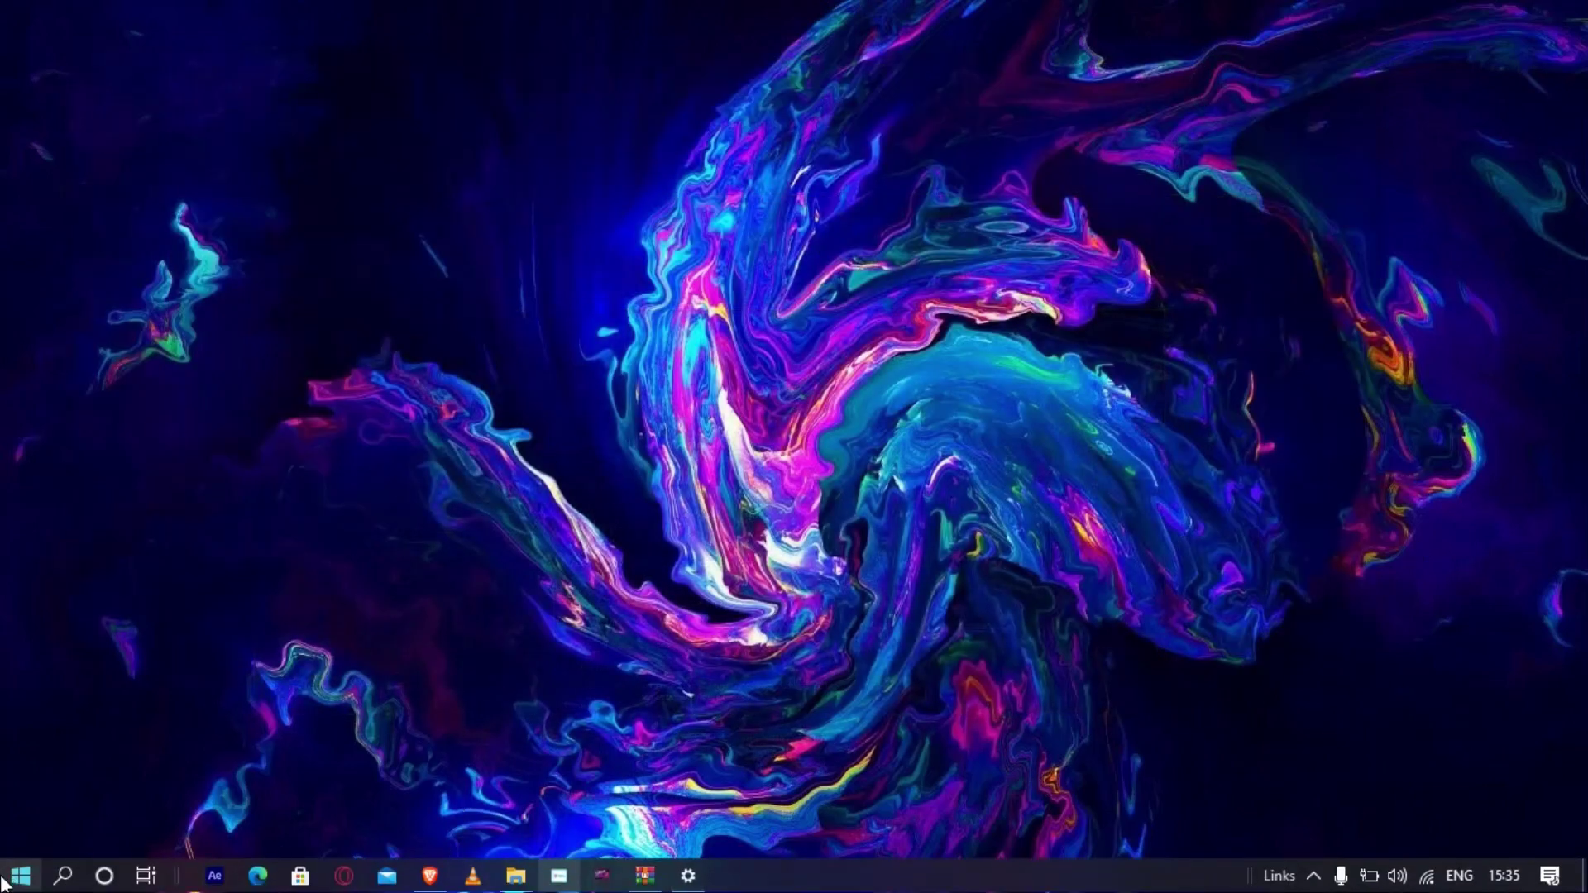
pyautogui.click(688, 875)
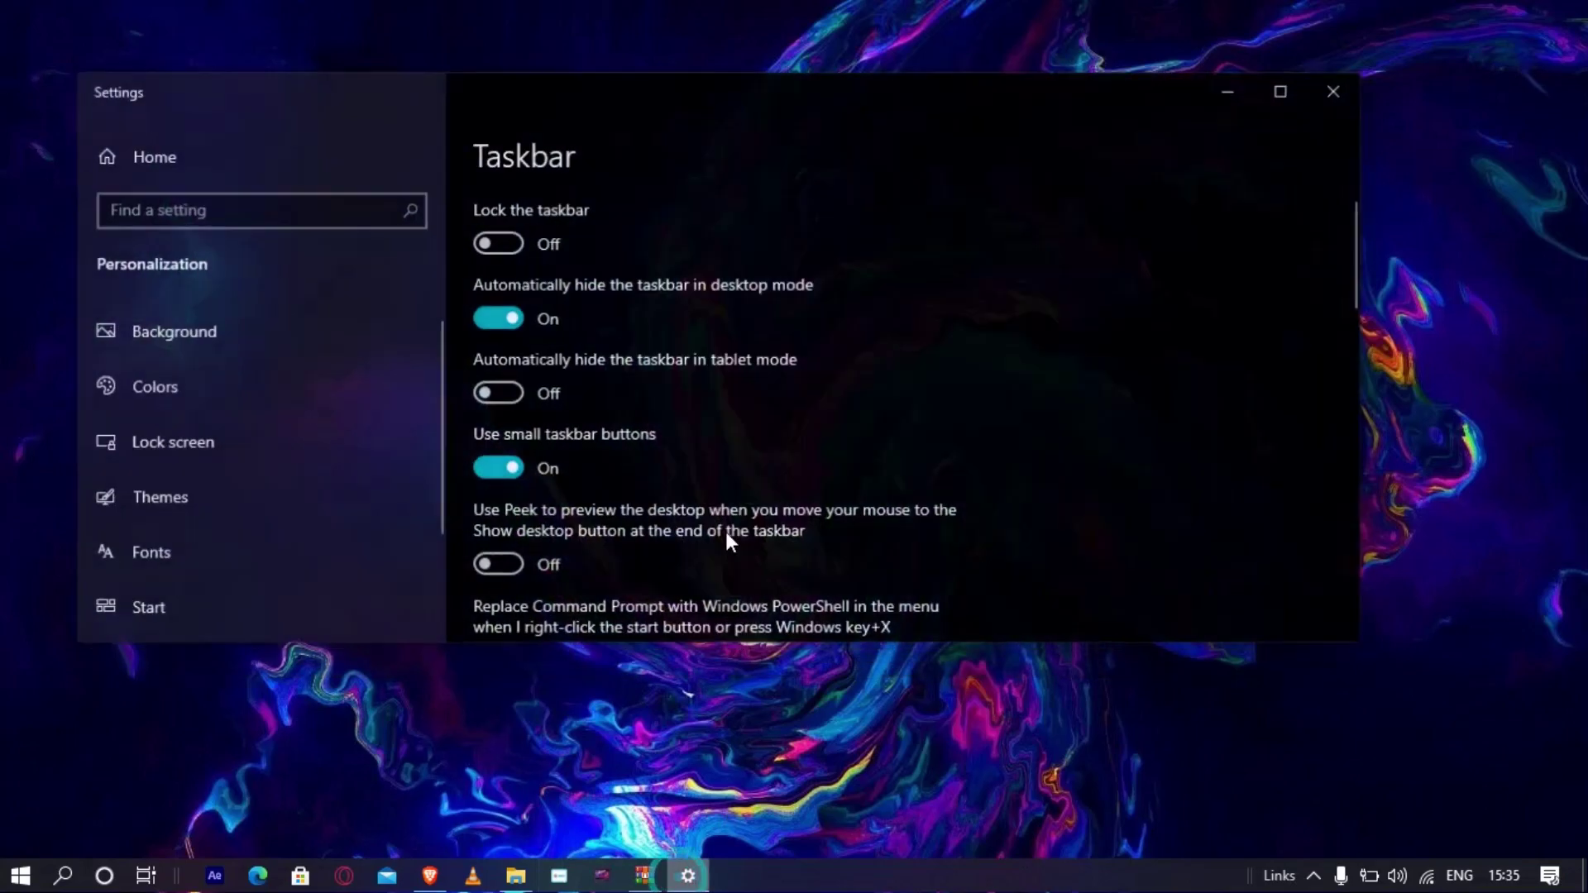
pyautogui.click(501, 318)
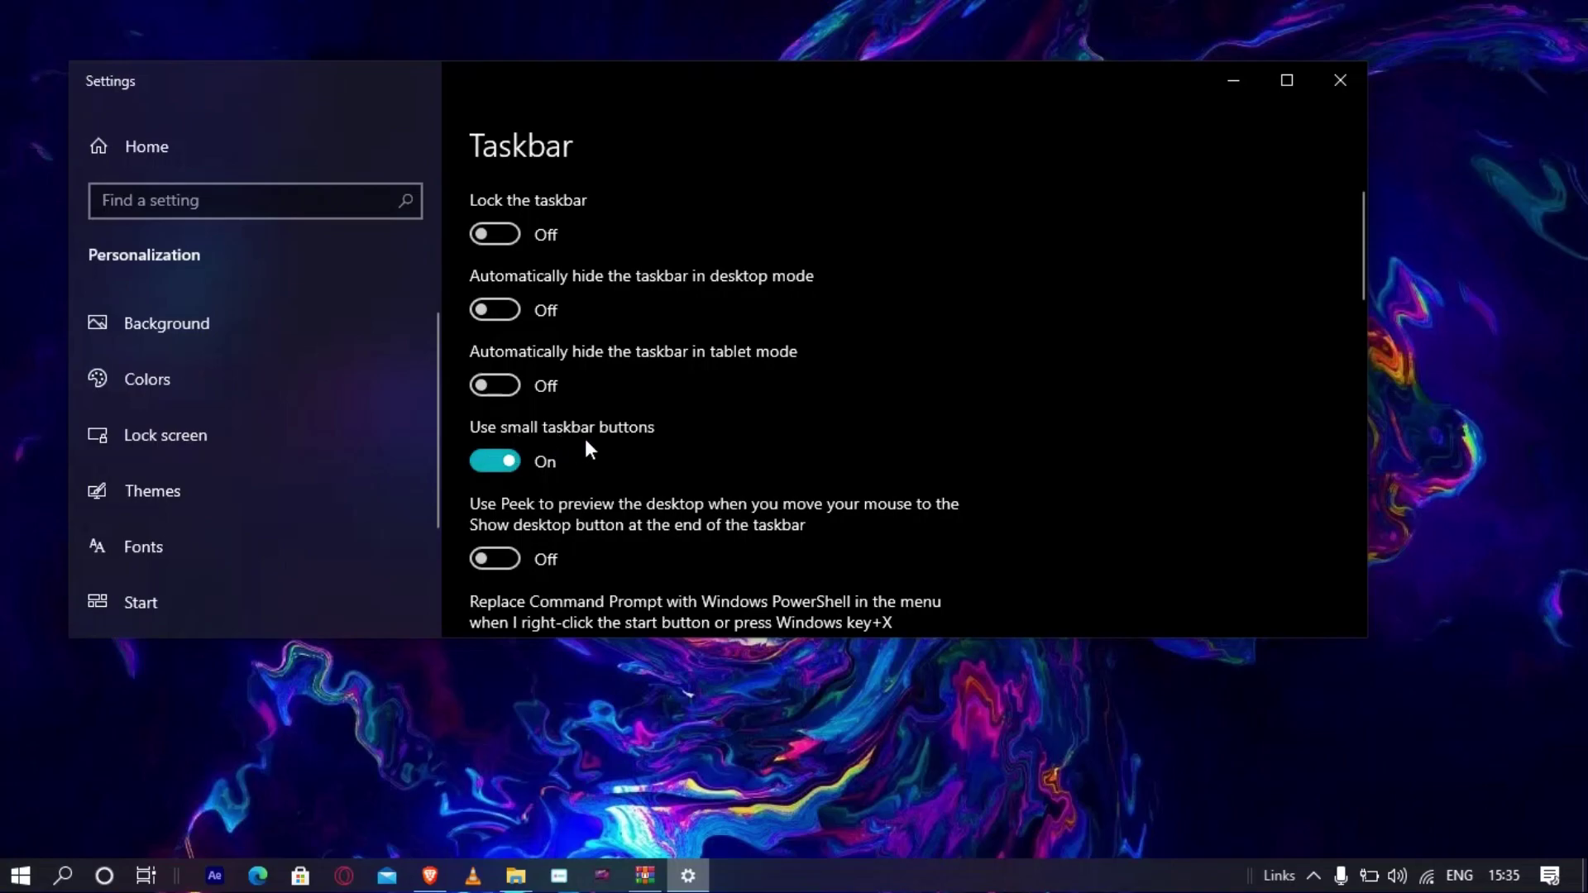
# Leave small taskbar buttons on, turn on automatic taskbar hiding in desktop mode, and minimize the Settings window
pyautogui.click(511, 459)
pyautogui.click(493, 463)
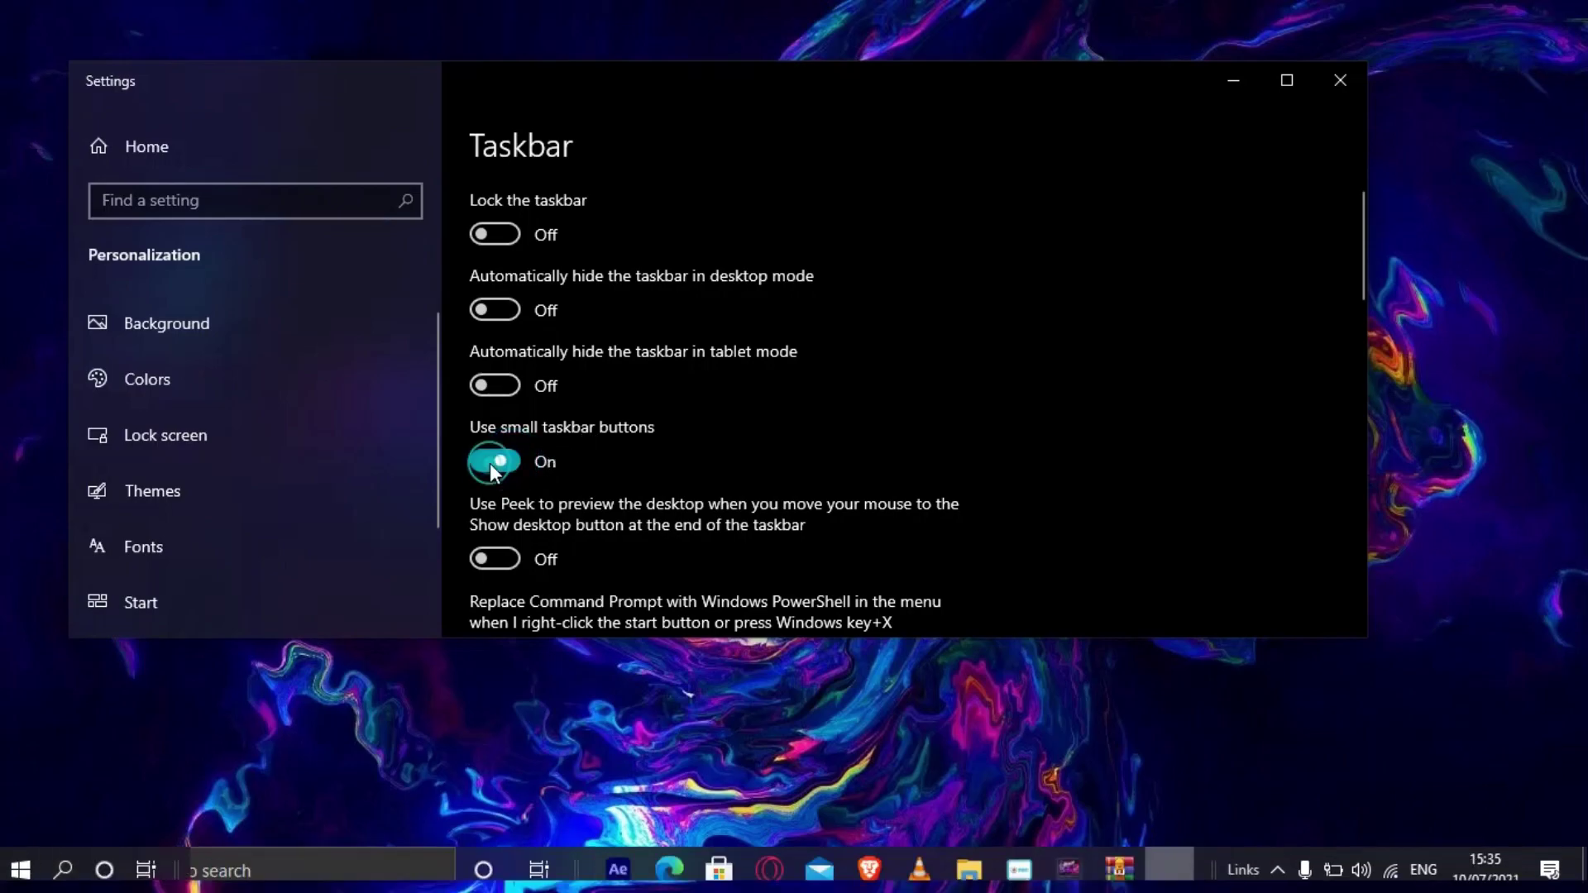
pyautogui.click(506, 310)
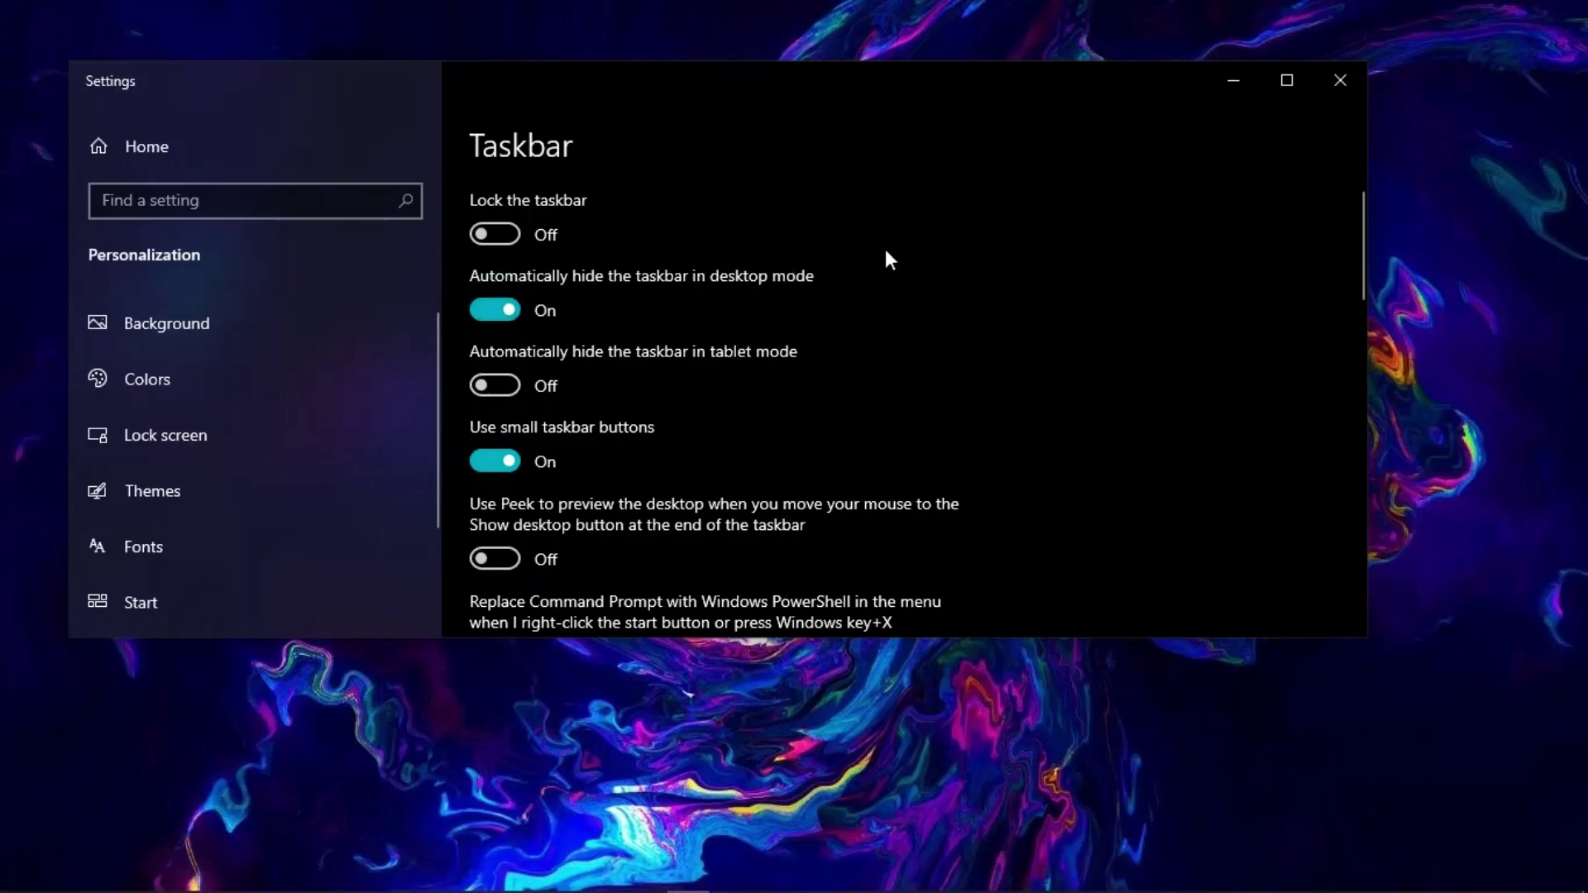
pyautogui.click(1210, 80)
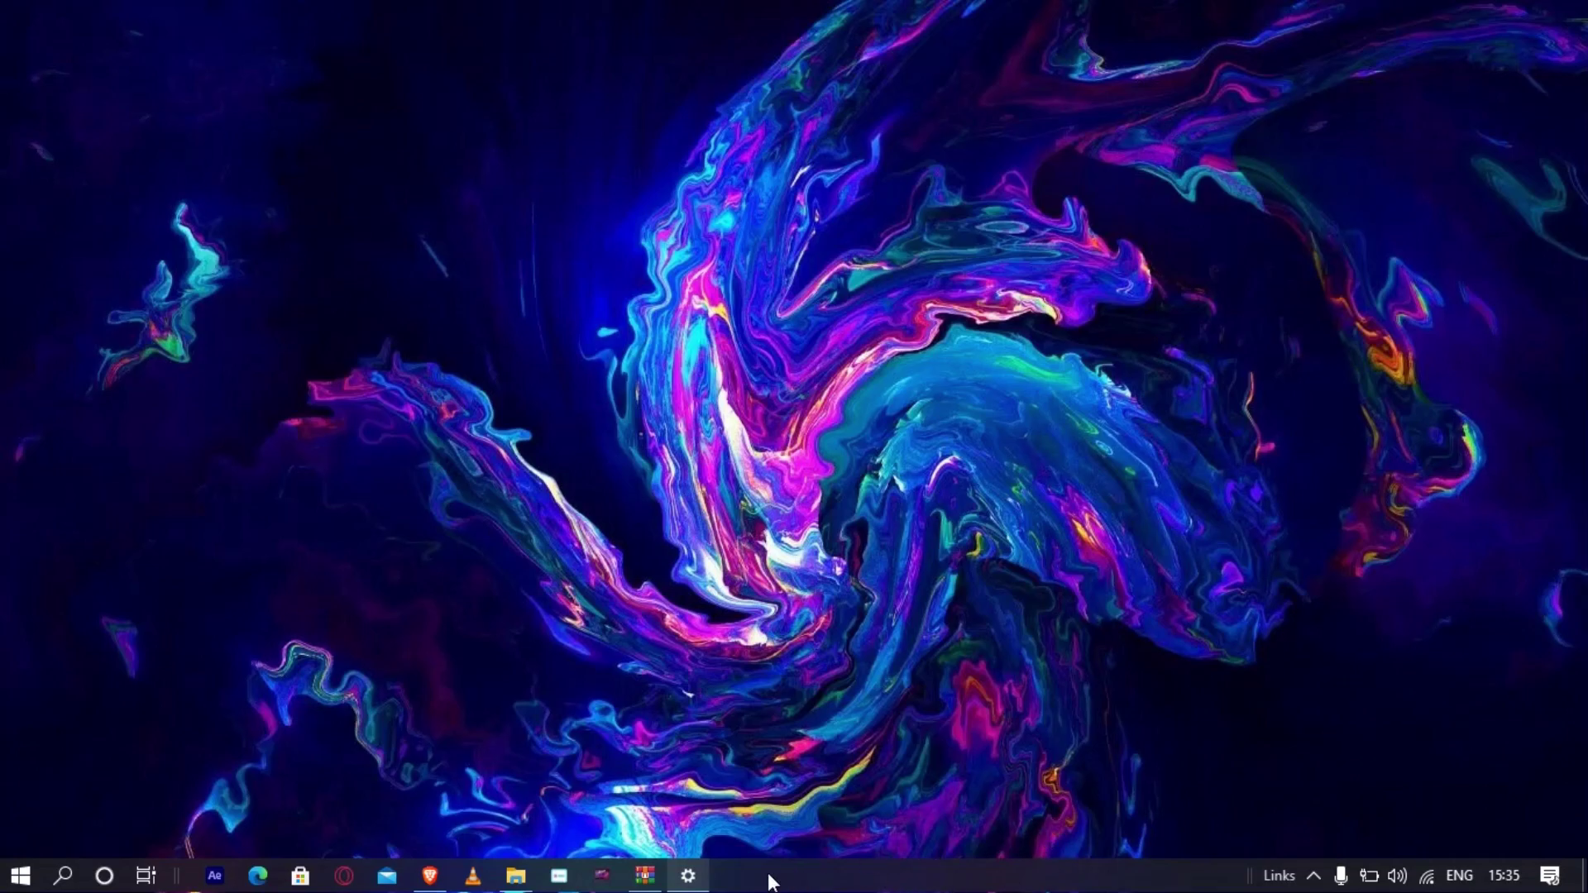
pyautogui.click(689, 876)
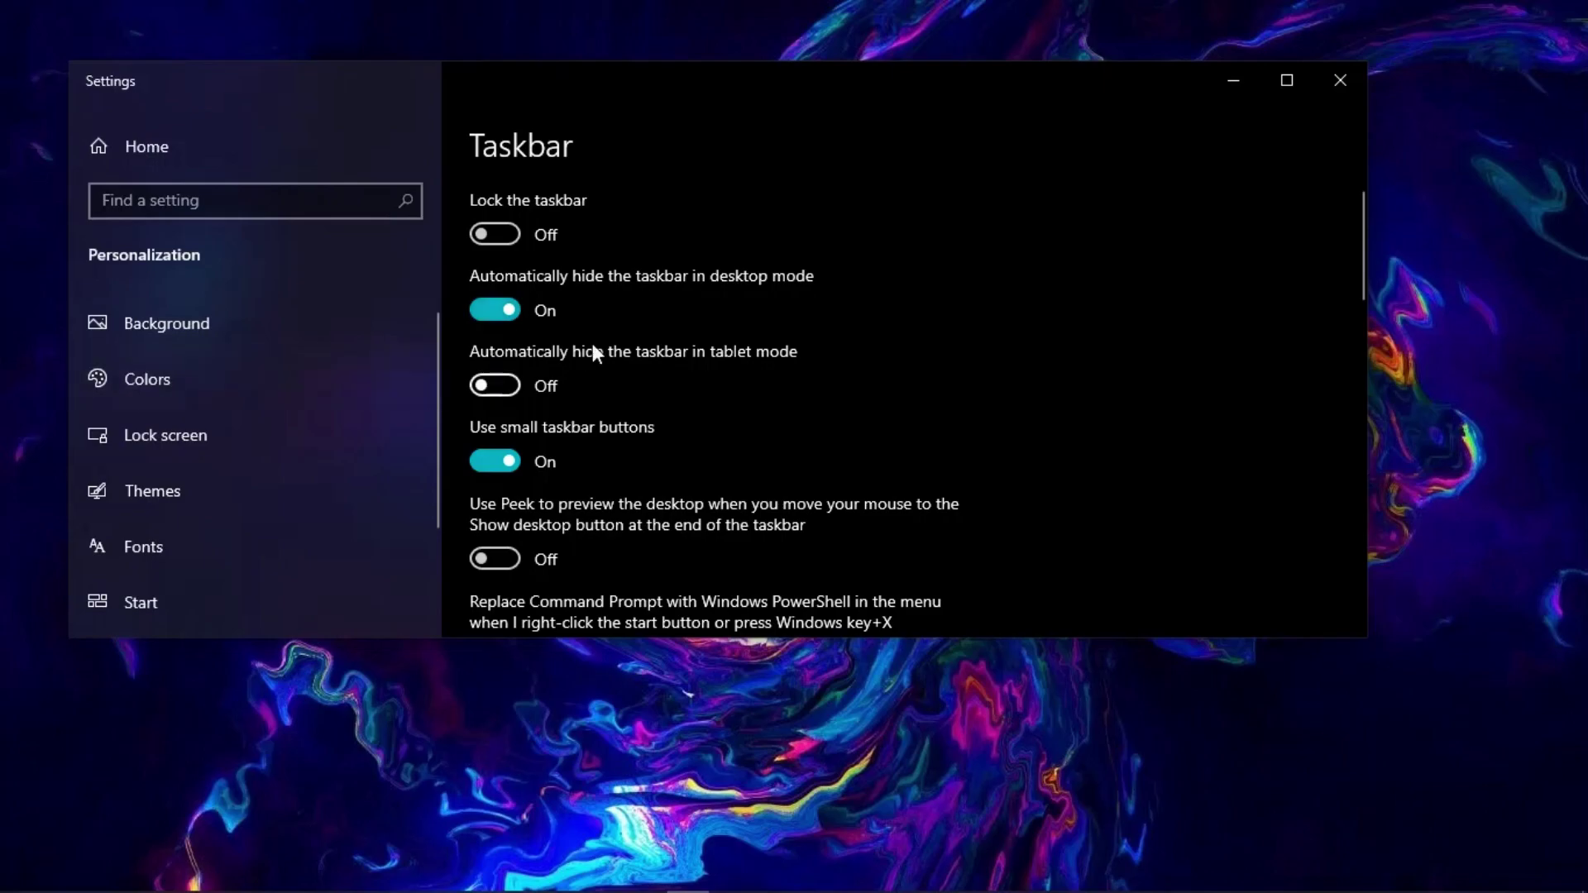
pyautogui.click(1229, 78)
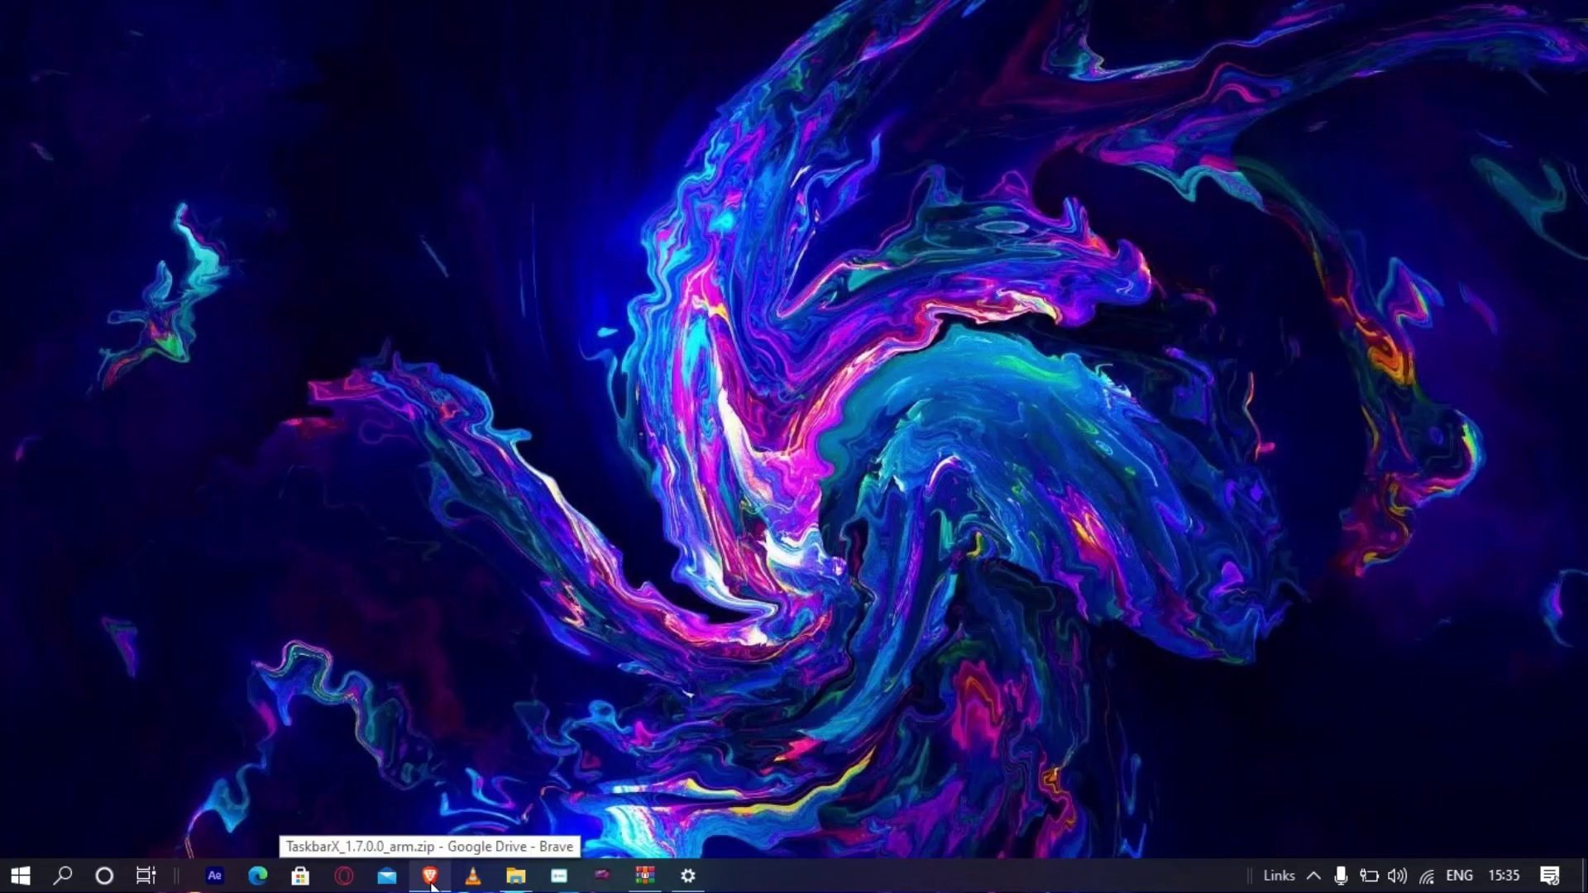
# Switch to Brave, dismiss the downloads bar, and bring up the Welcome section of the Lively Wallpaper page
pyautogui.click(429, 877)
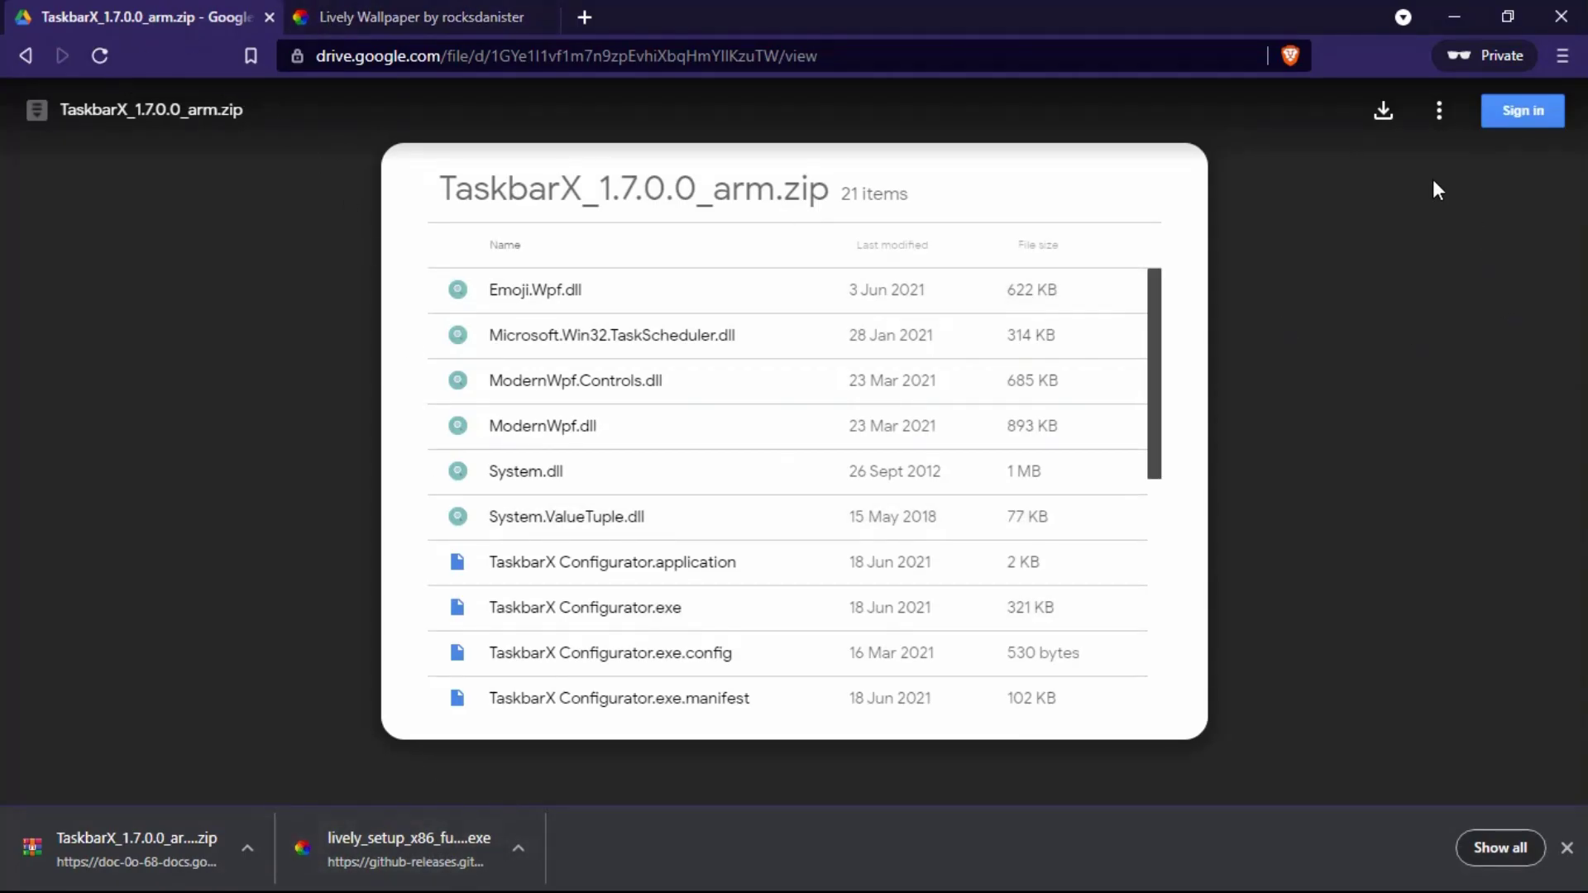
pyautogui.click(1566, 849)
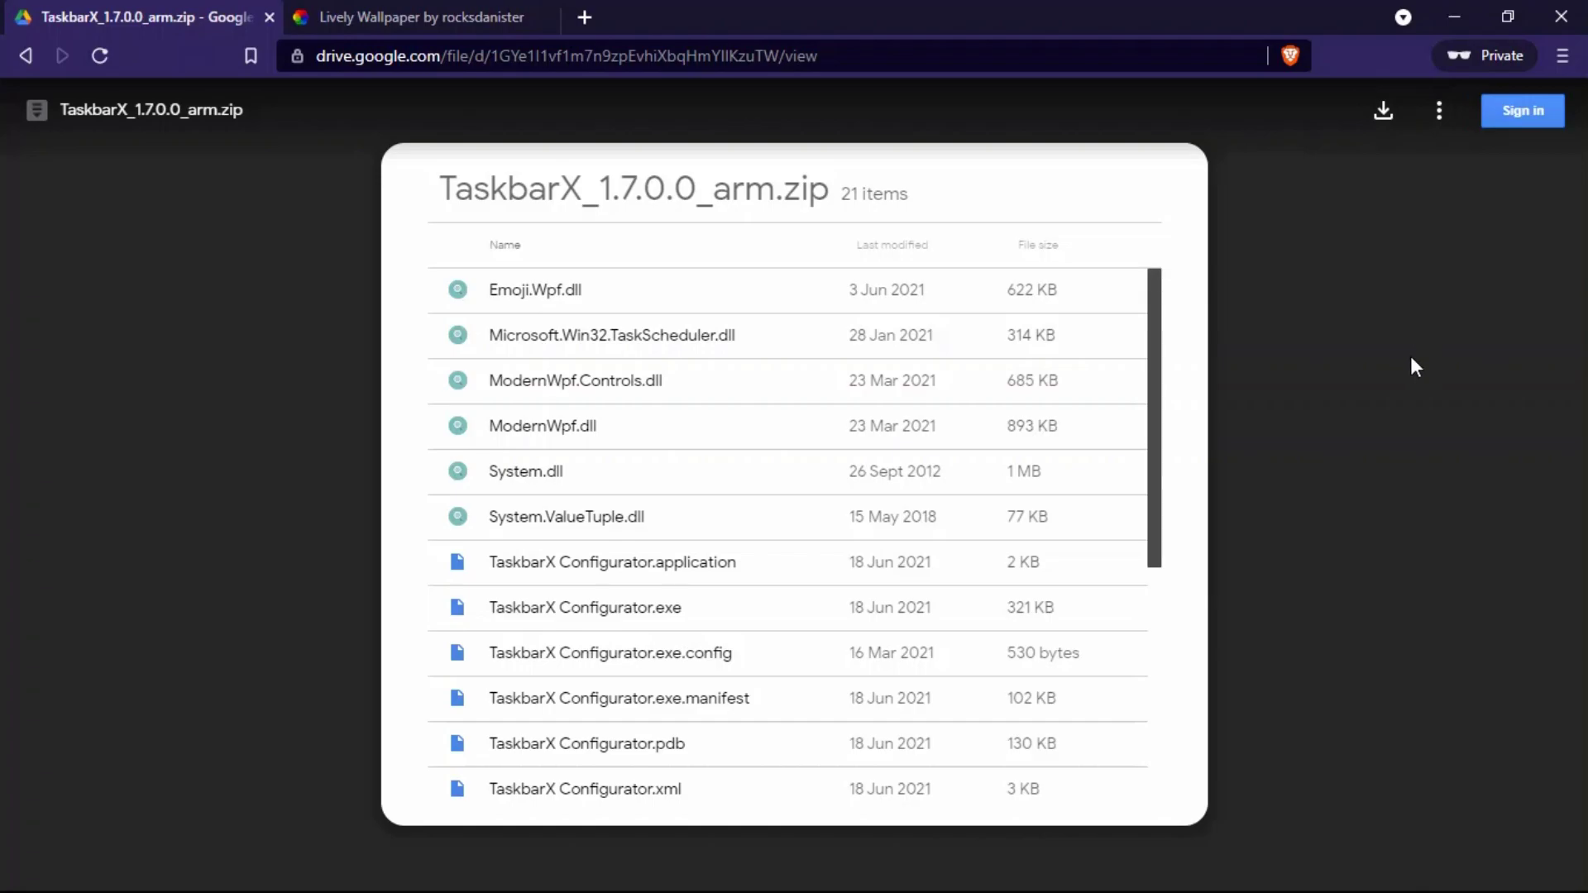
pyautogui.click(388, 17)
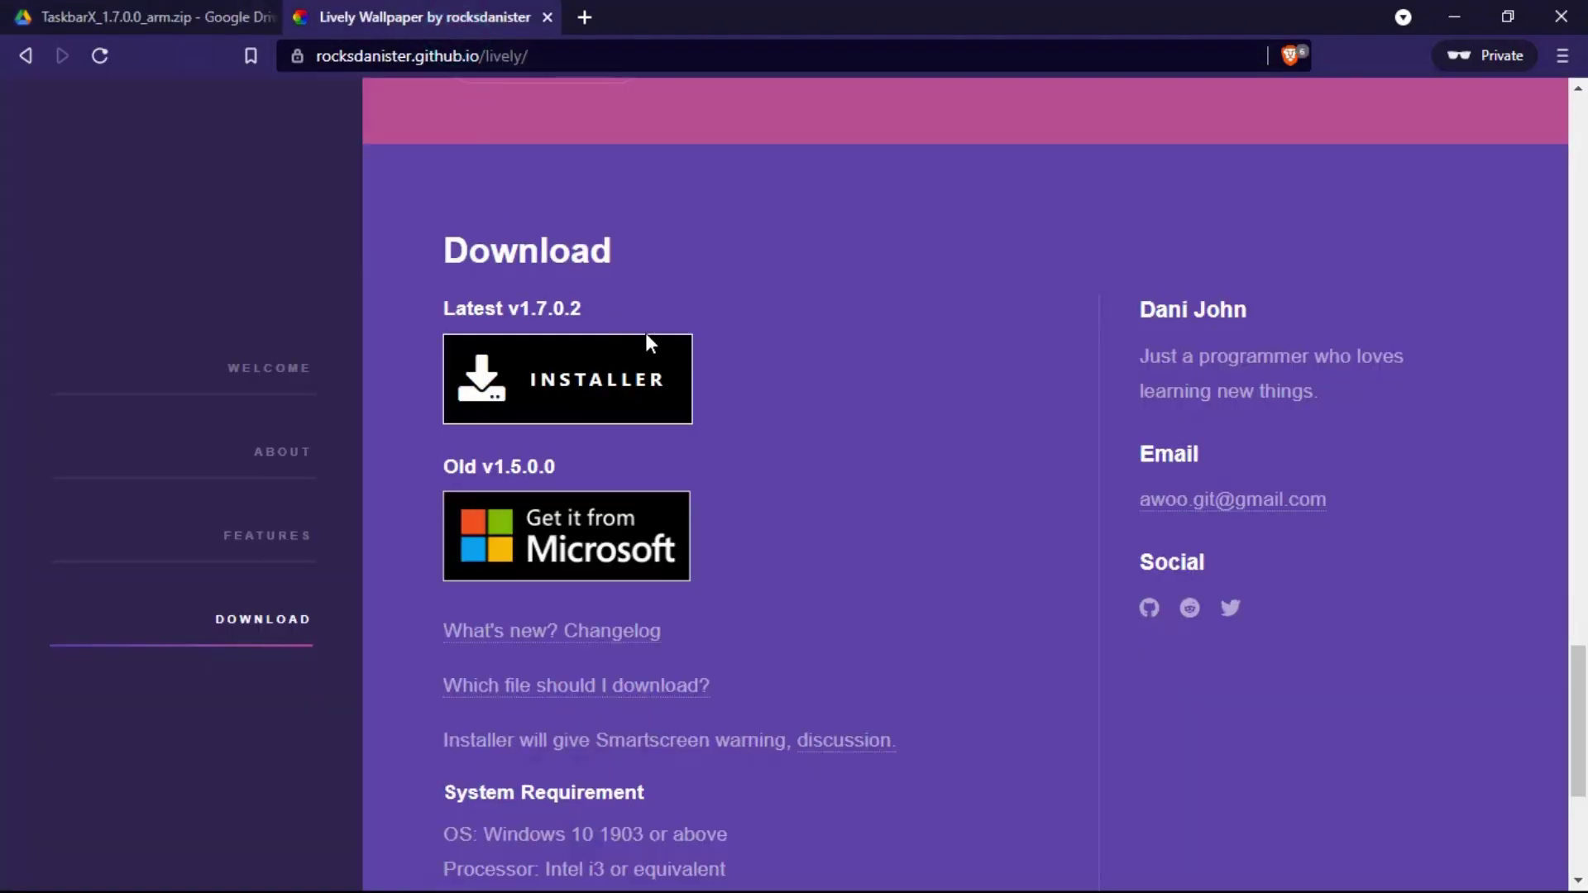
pyautogui.click(289, 385)
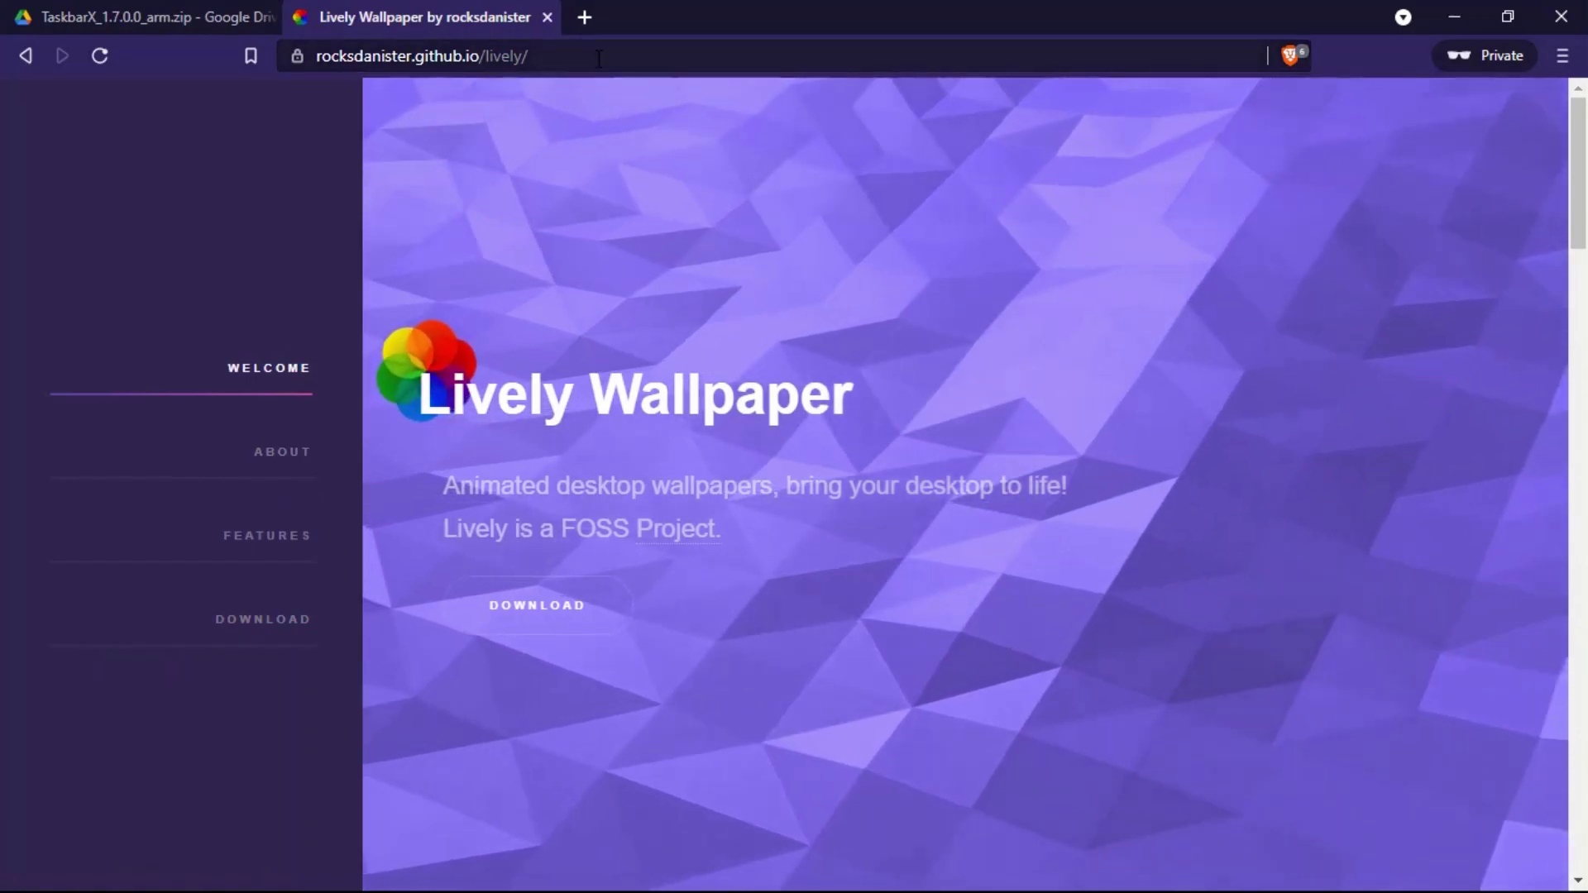
# Search the web for "lively wallpaper" in a new tab, open the rocksdanister.github.io result, and close that tab
pyautogui.click(585, 17)
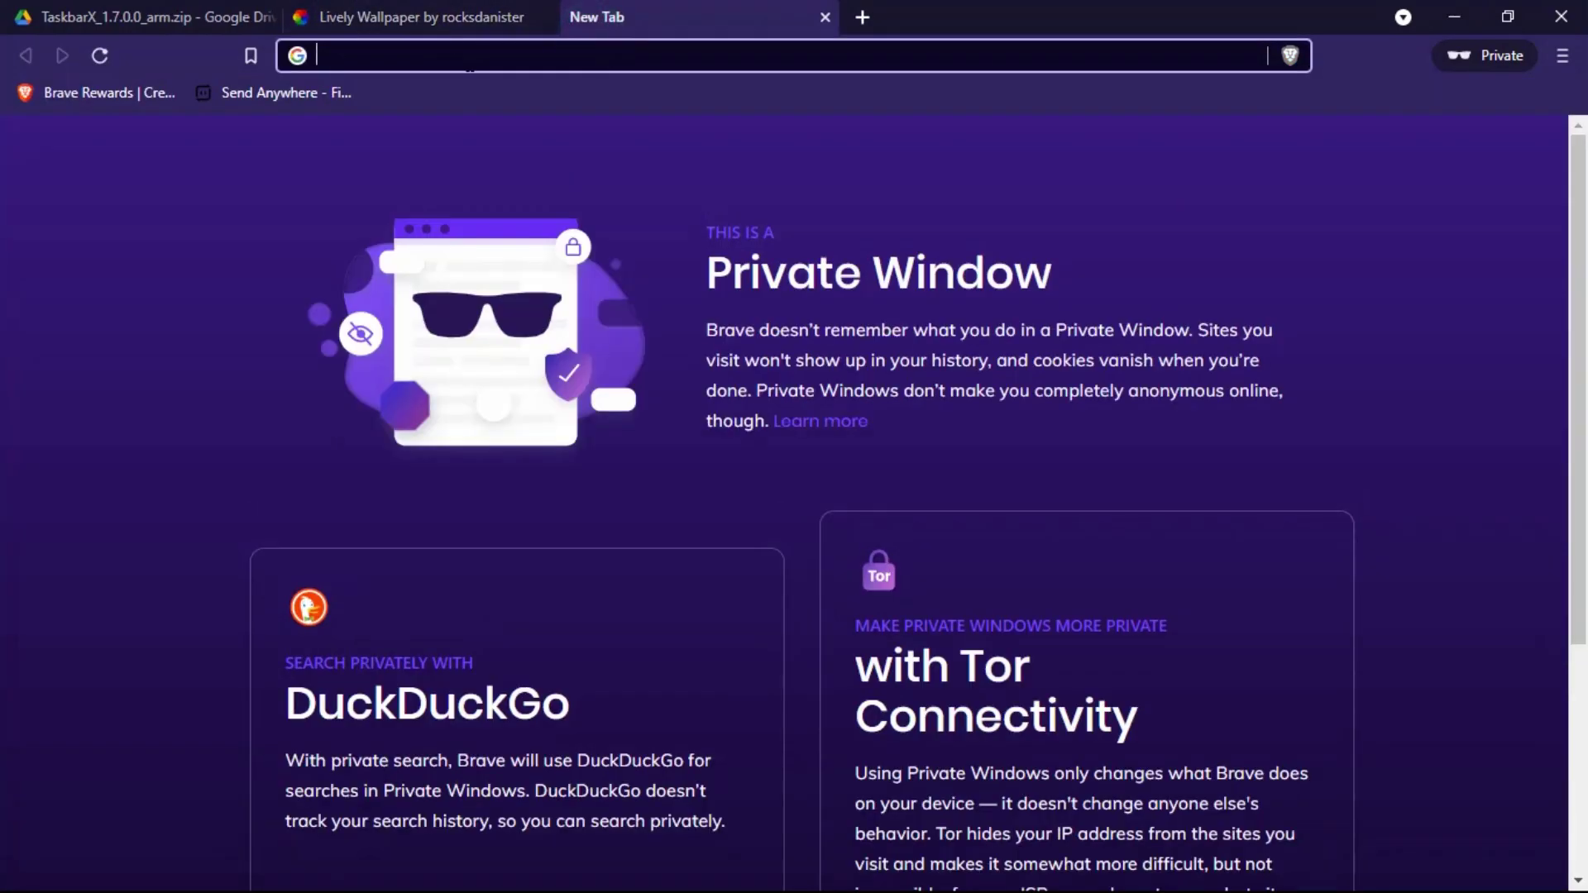
pyautogui.write('liv')
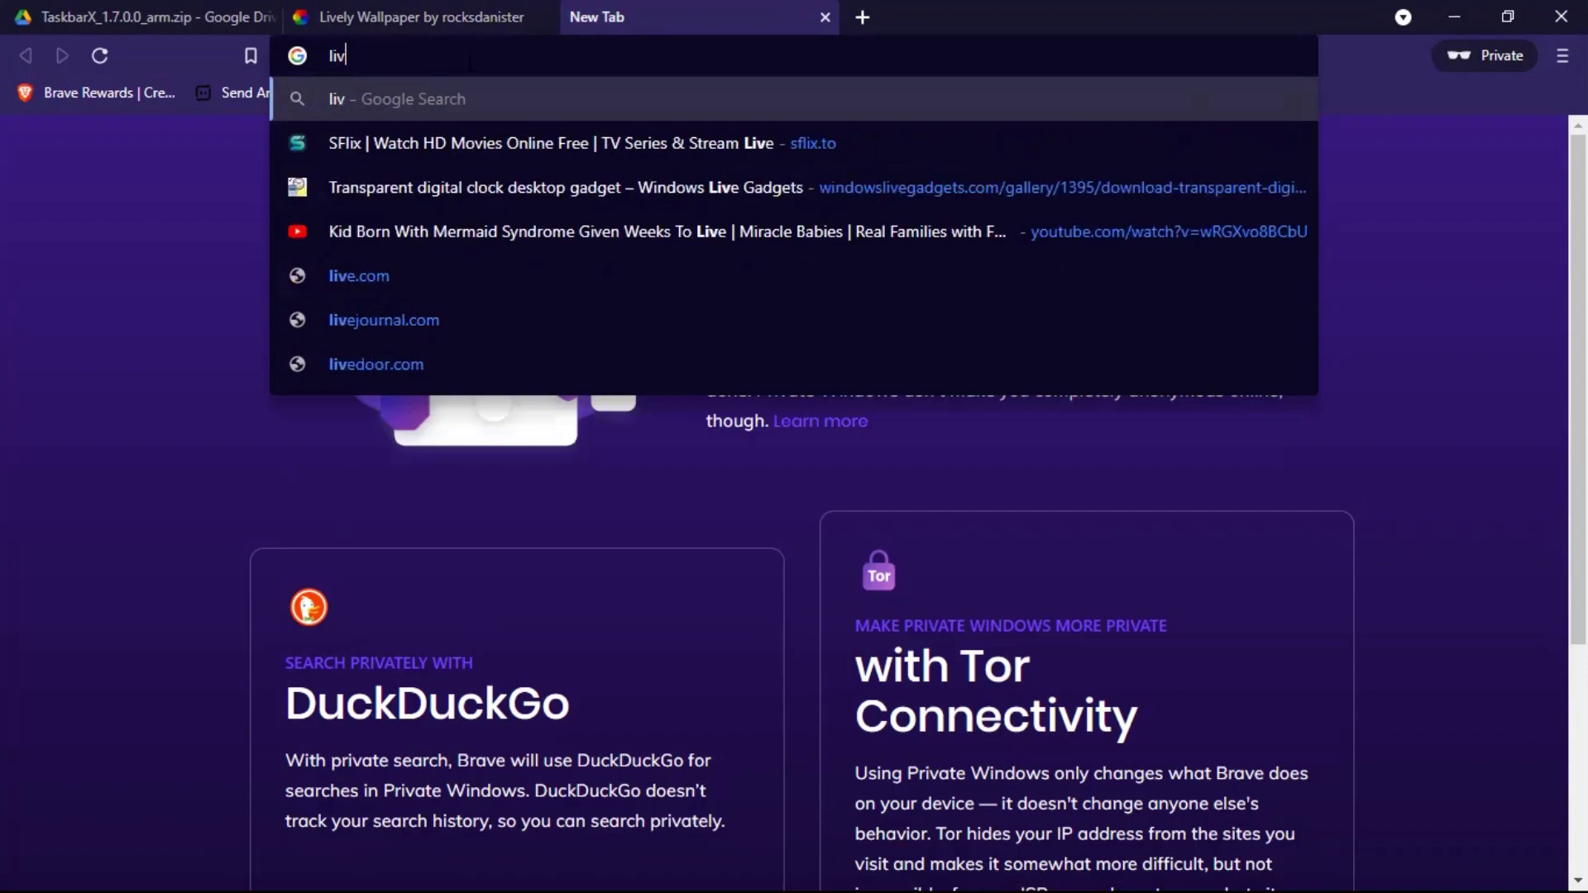
pyautogui.write('ely wa')
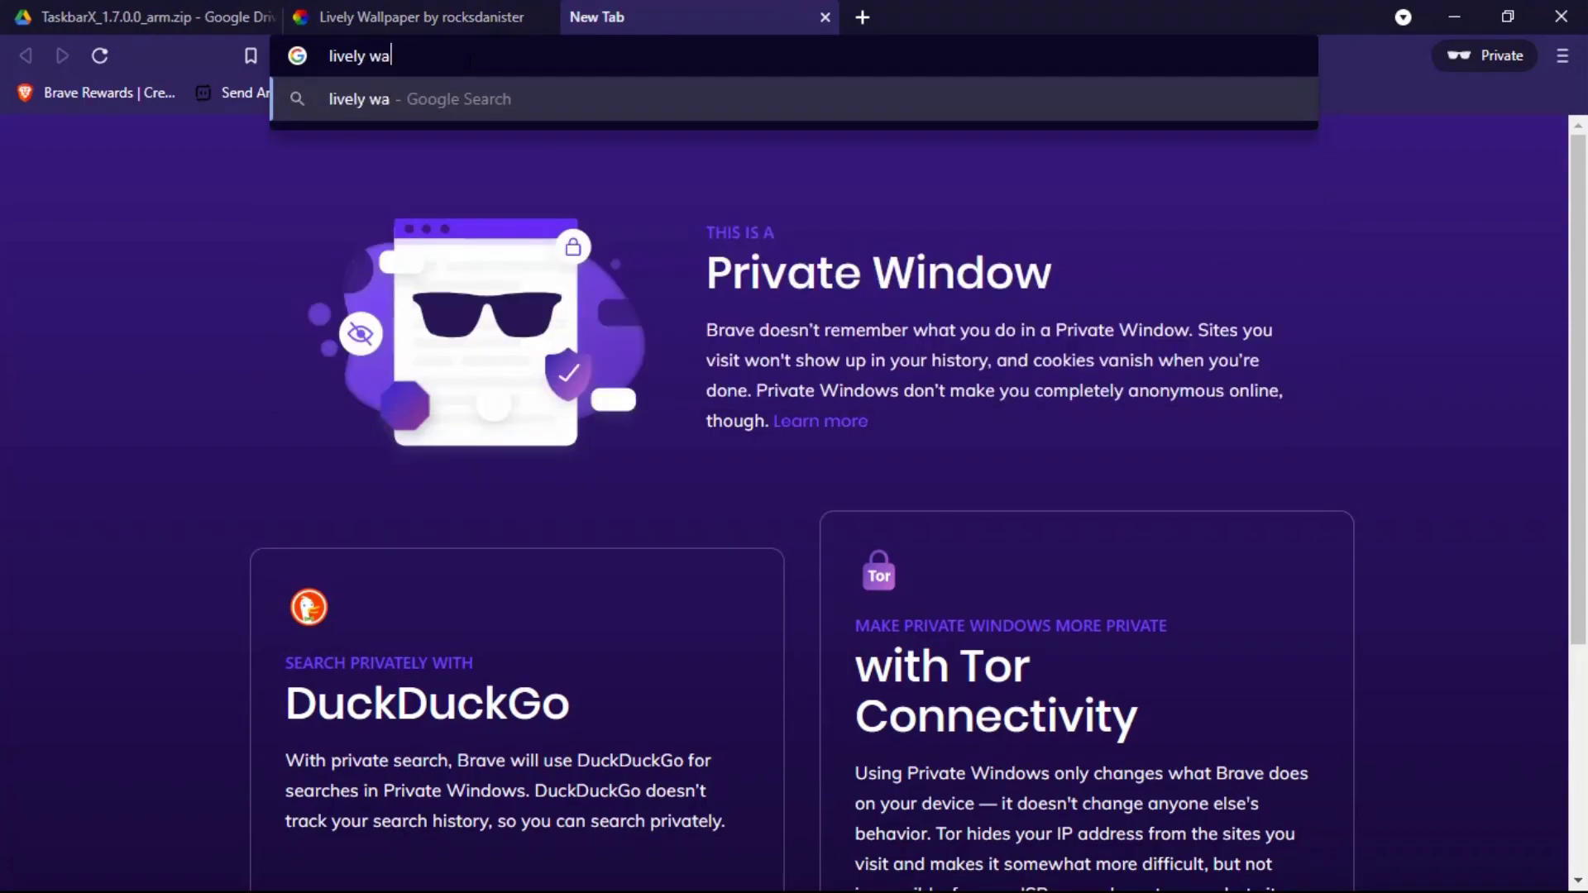
pyautogui.write('llpaper')
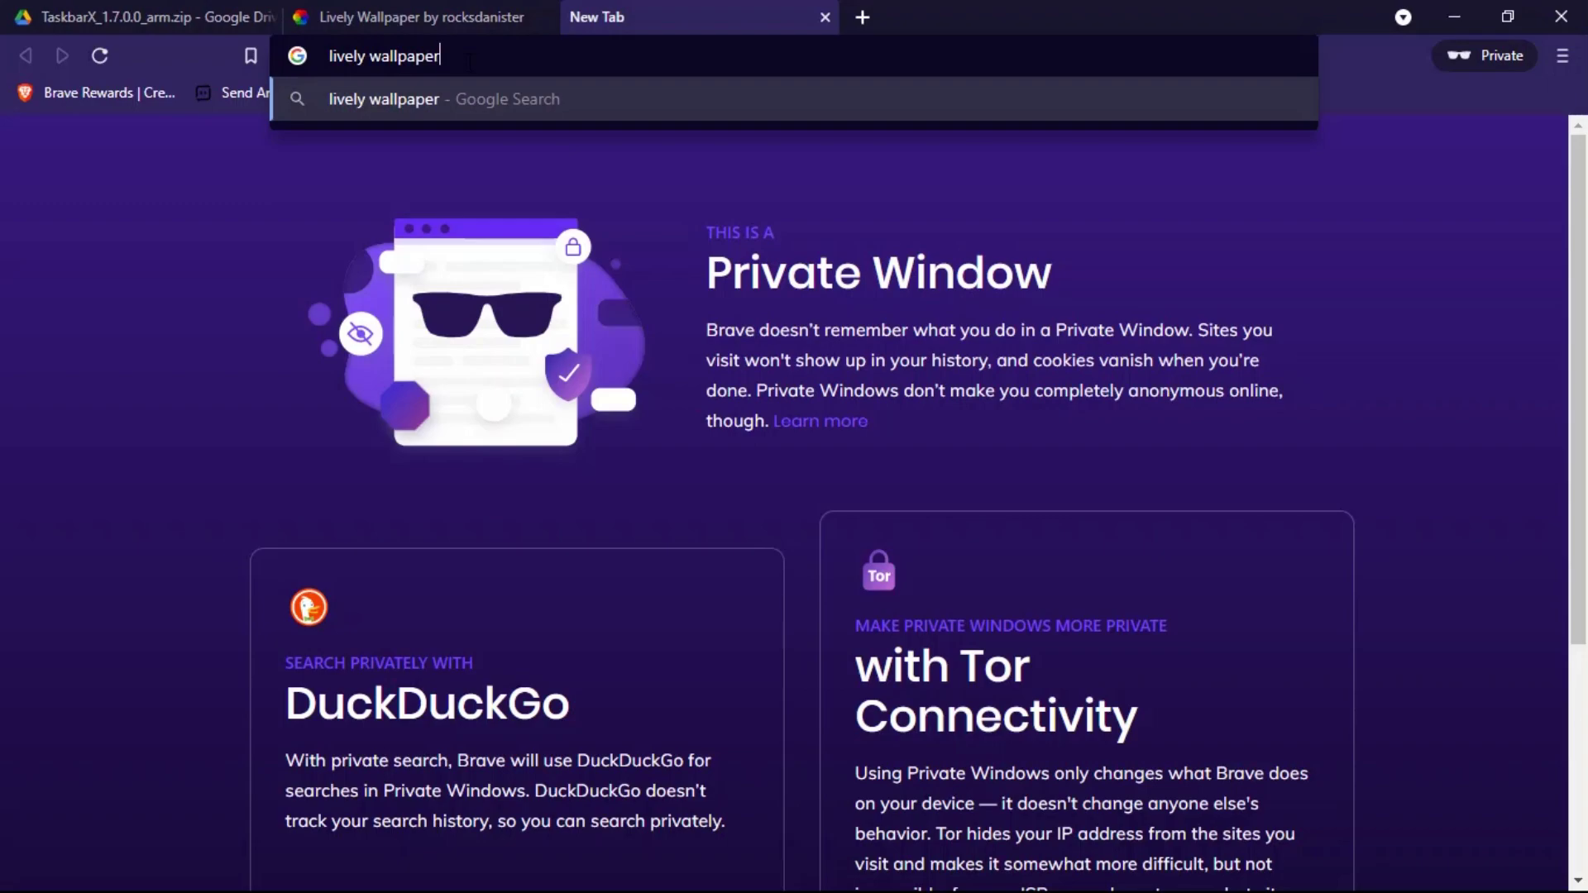
pyautogui.press('Return')
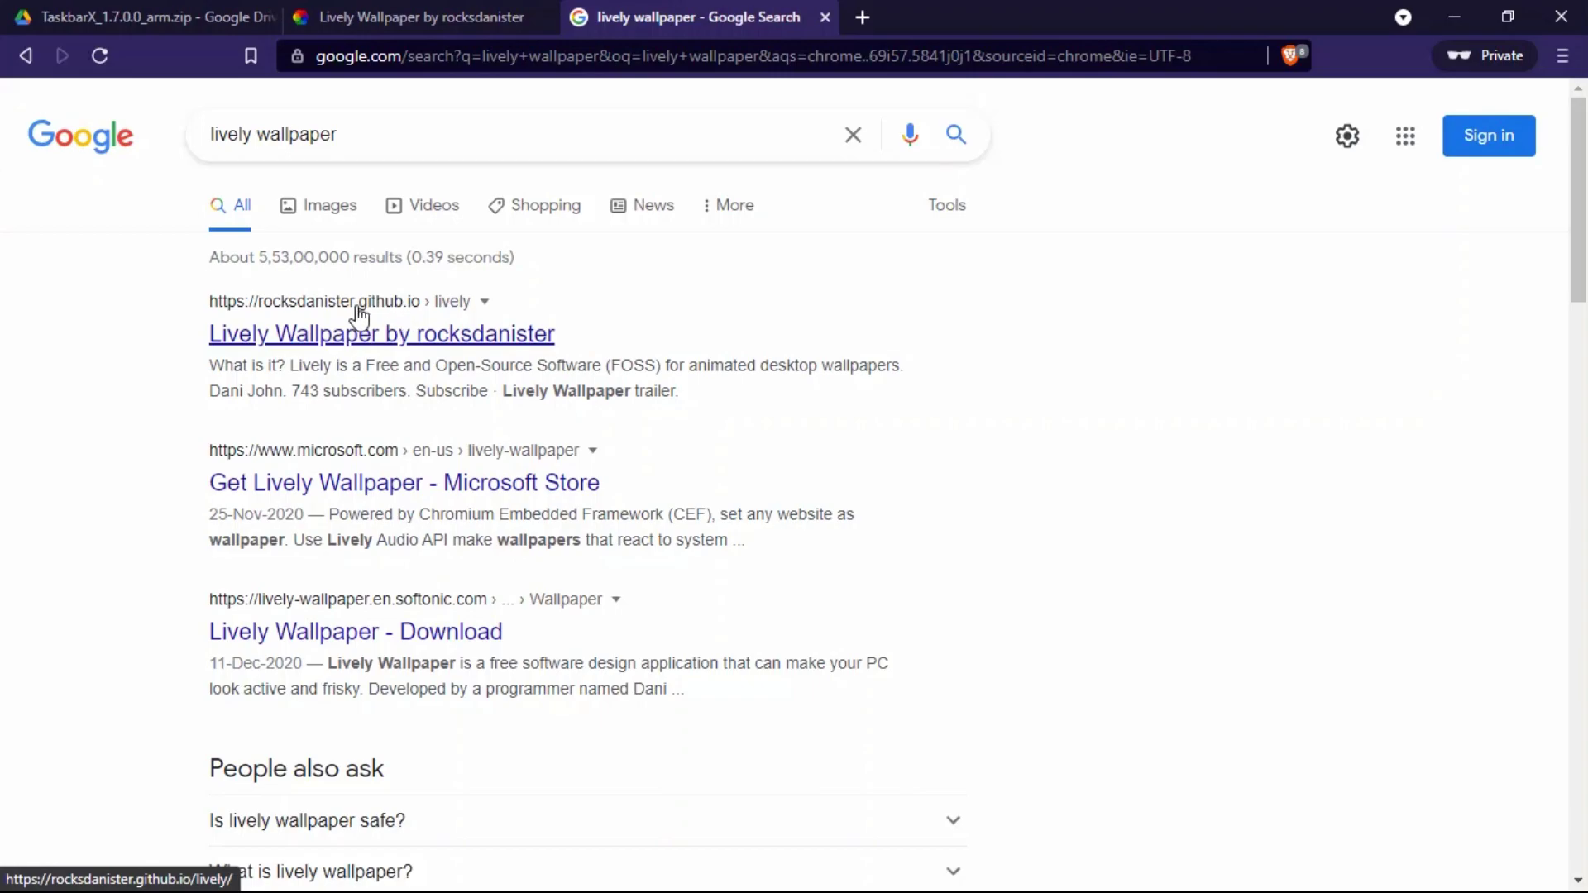
pyautogui.click(360, 348)
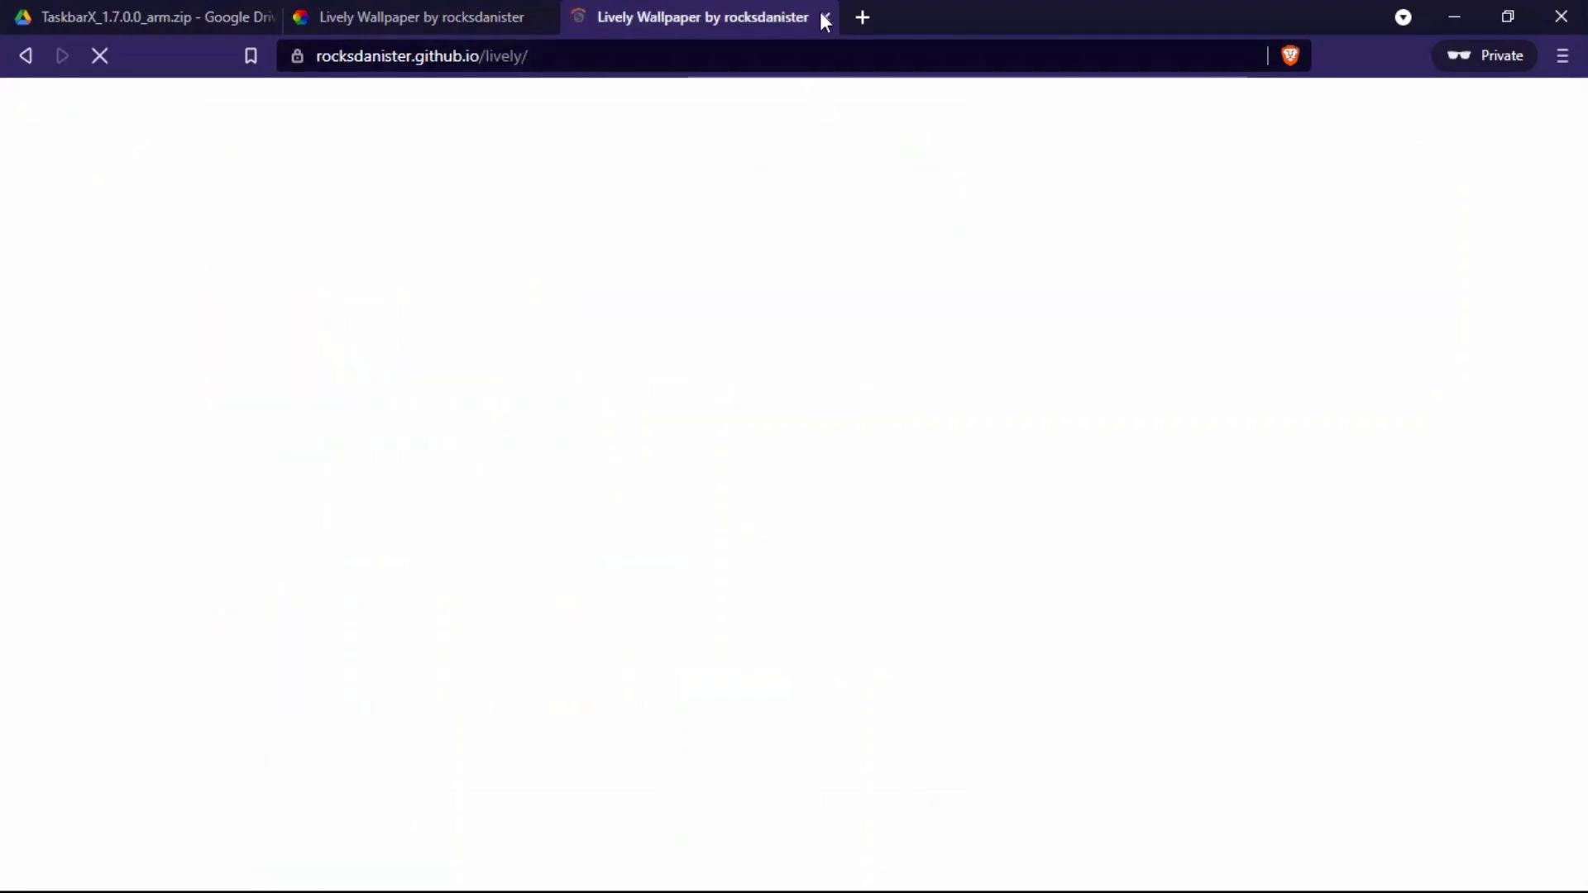
pyautogui.click(824, 17)
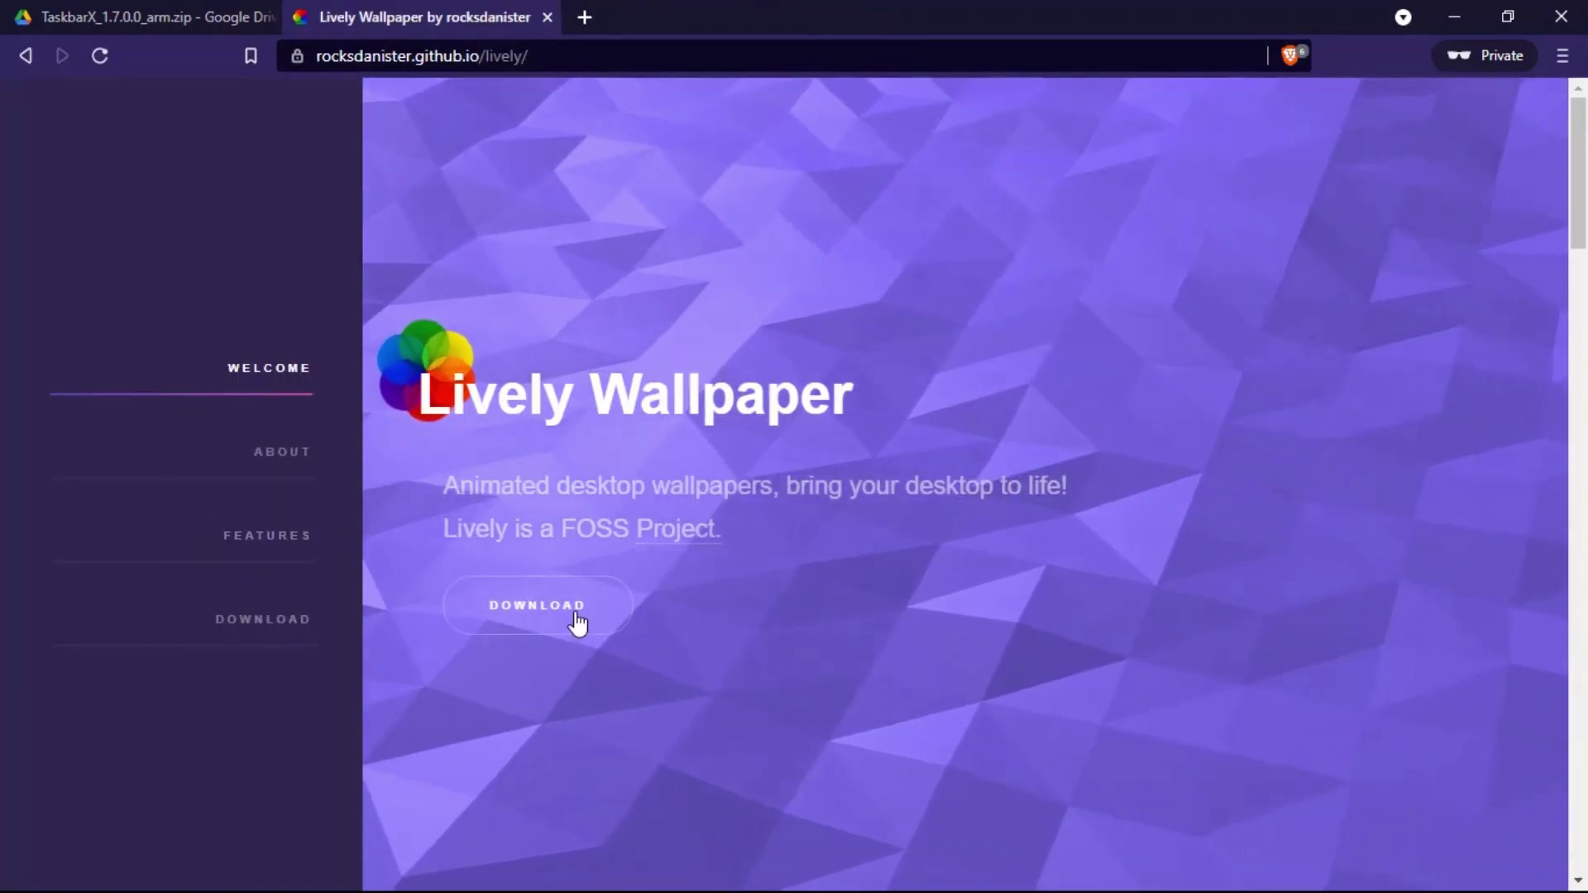
# Go to the Download section of the Lively Wallpaper page and examine the installer options and system requirements
pyautogui.click(577, 616)
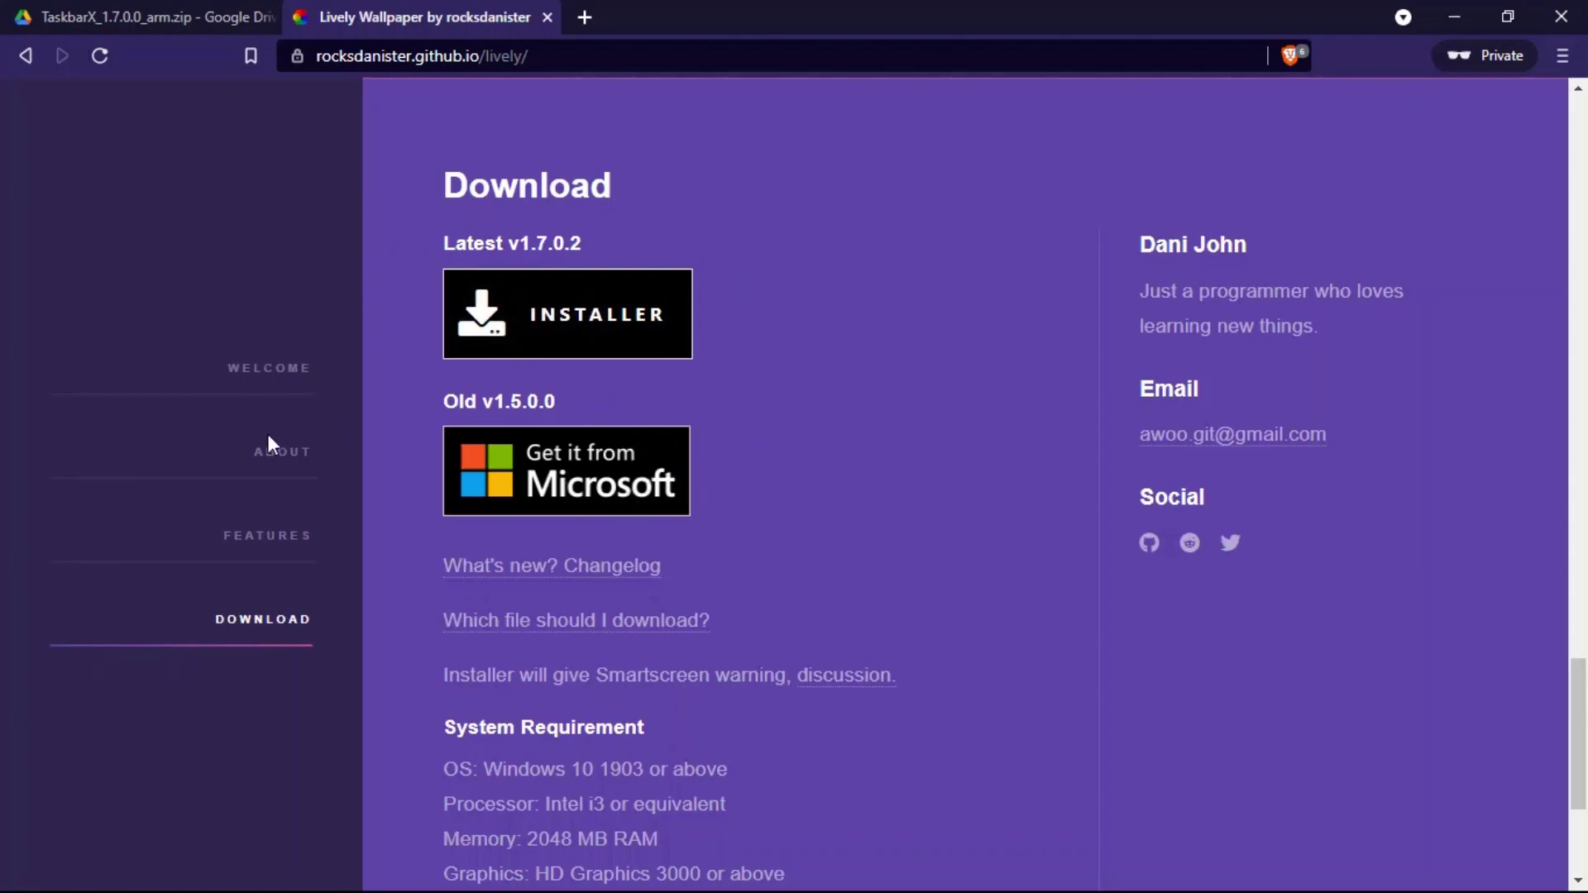
pyautogui.click(37, 30)
pyautogui.click(390, 33)
pyautogui.scroll(-3, 923, 508)
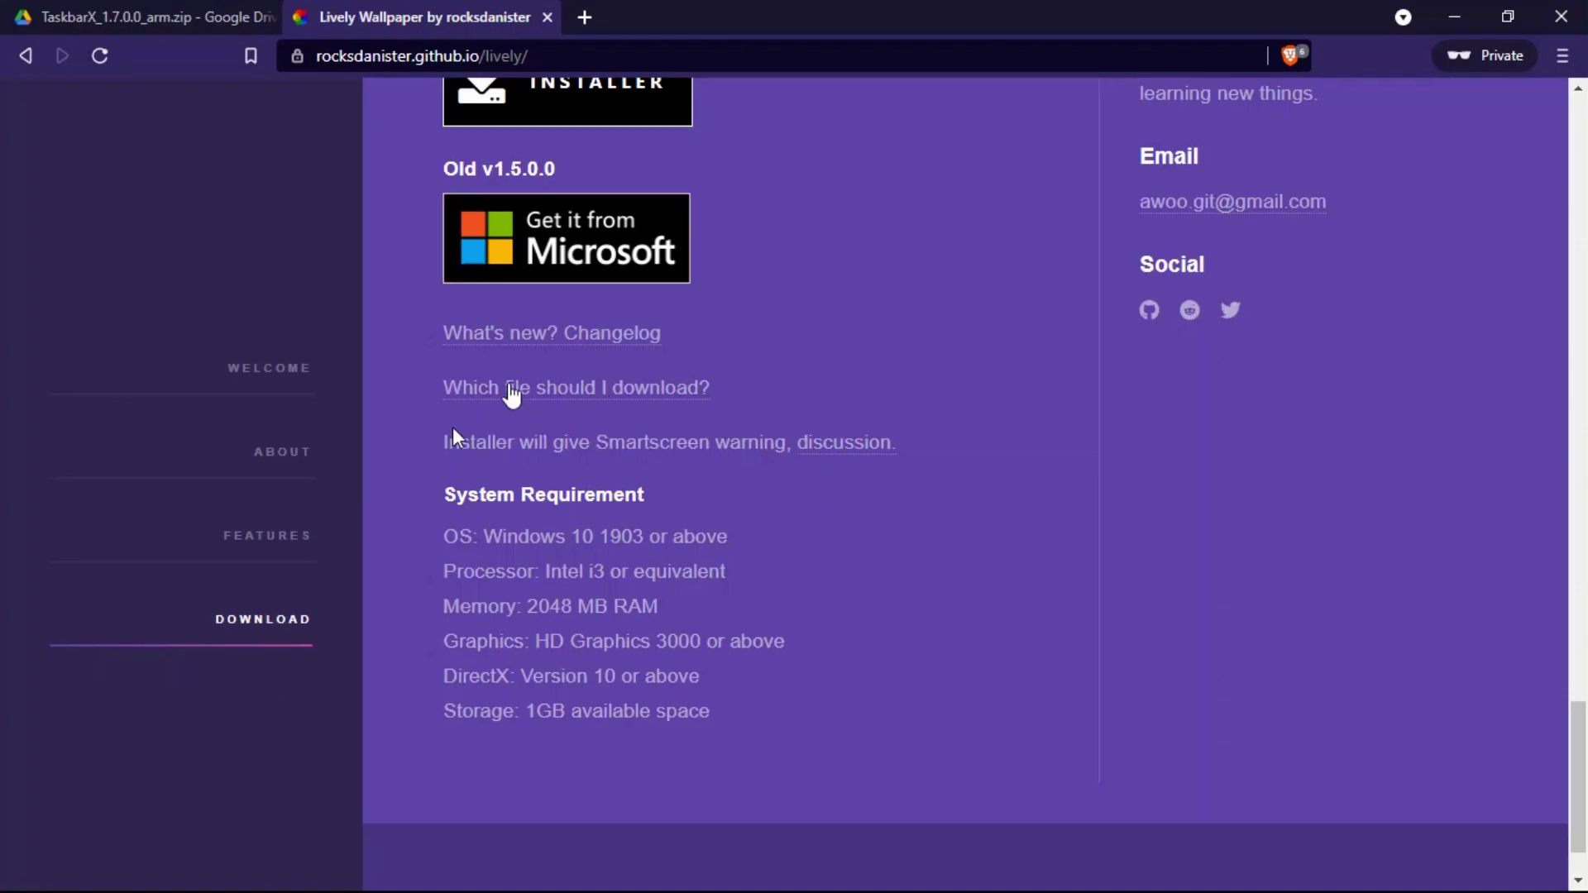
# Close the Brave window, open the Downloads folder in File Explorer, and maximize it
pyautogui.scroll(8, 519, 589)
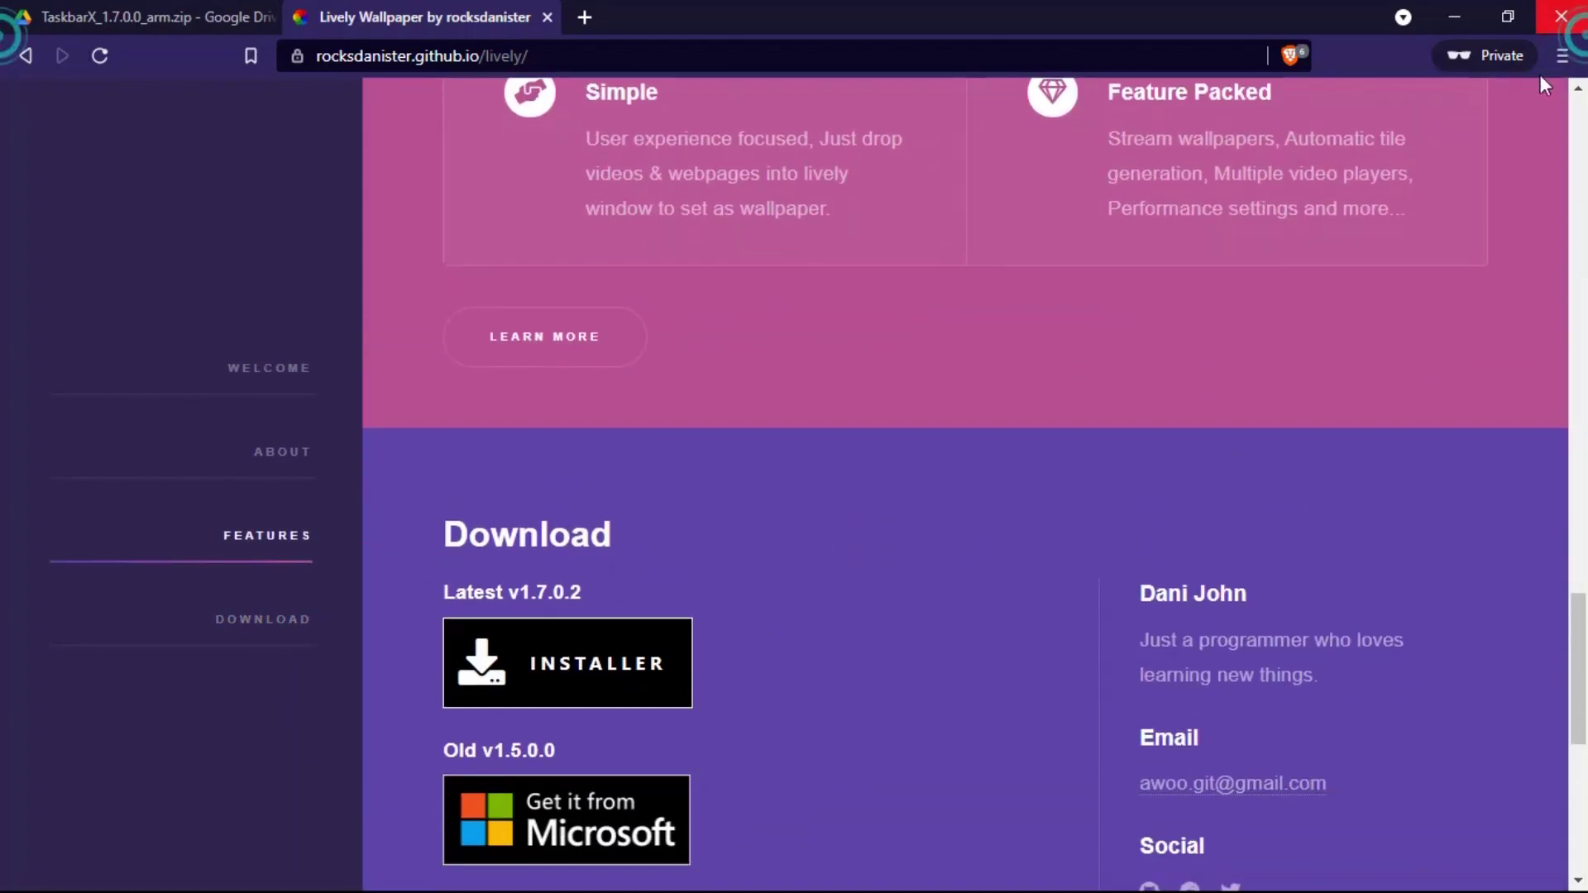
pyautogui.click(1560, 16)
pyautogui.moveTo(526, 880)
pyautogui.click(497, 753)
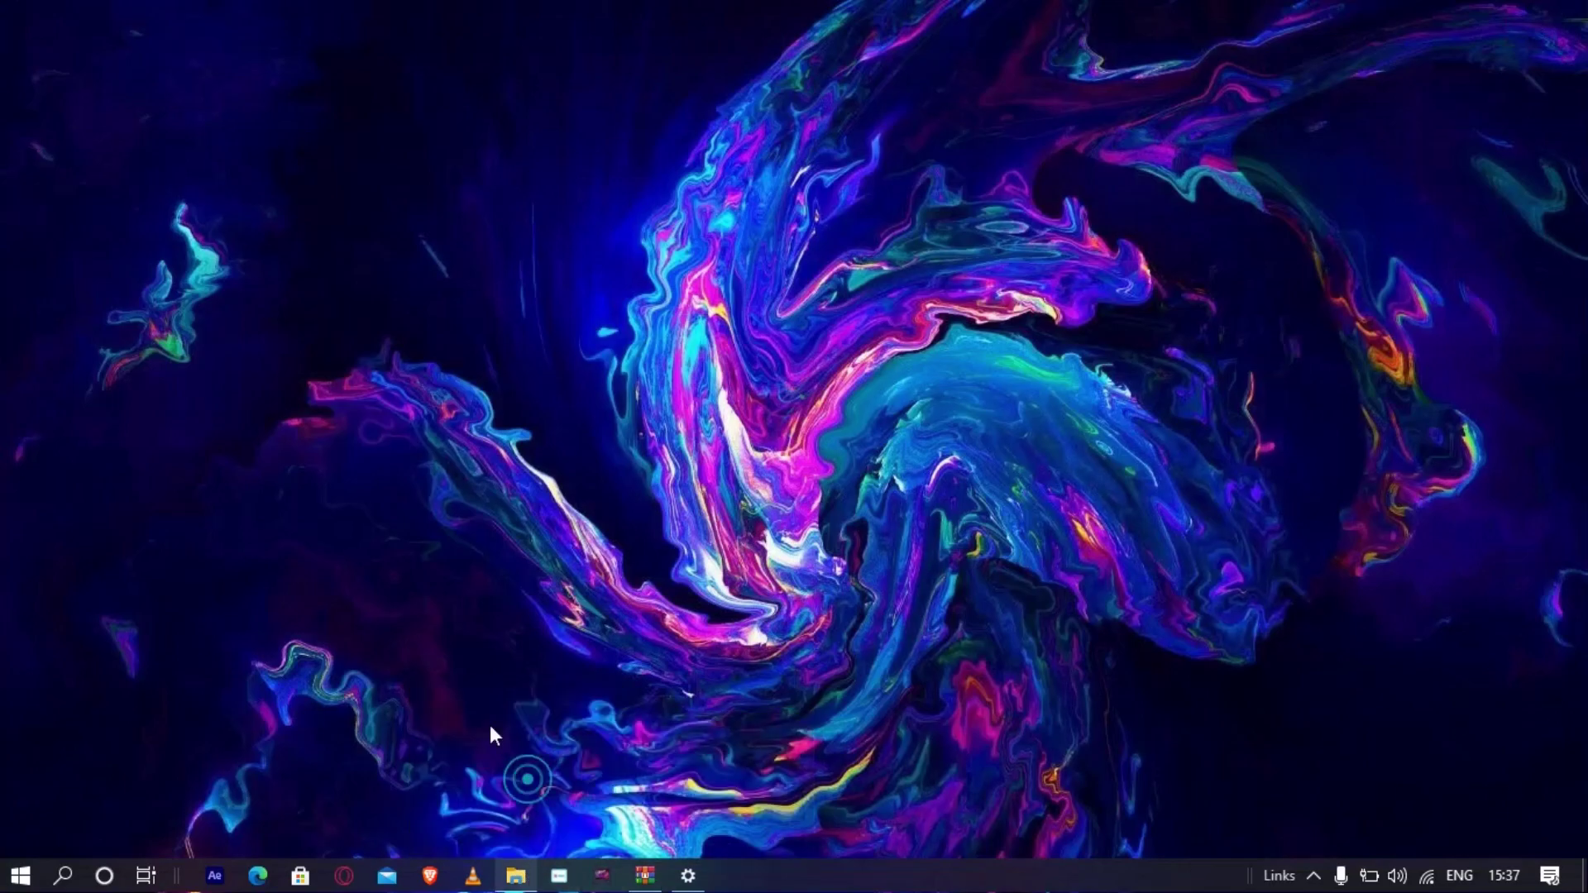
pyautogui.click(845, 418)
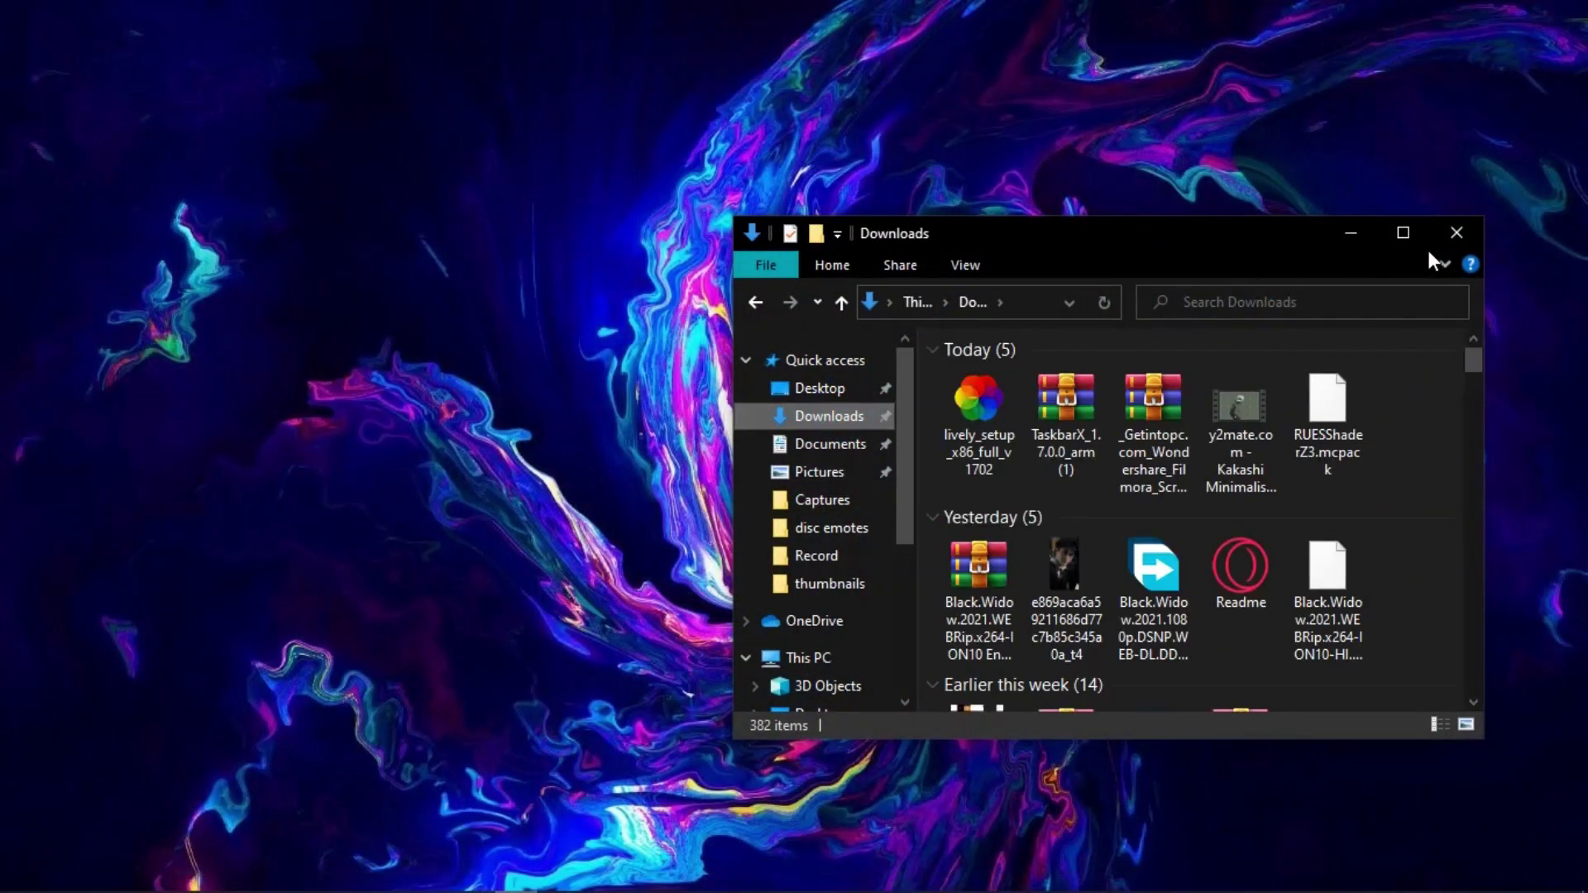
pyautogui.click(1406, 235)
# Locate lively_setup_x86_full_v1702 in Downloads, view the contents of the TaskbarX_1.7.0.0_arm (1) archive, and close the archive
pyautogui.moveTo(347, 264); pyautogui.dragTo(266, 215)
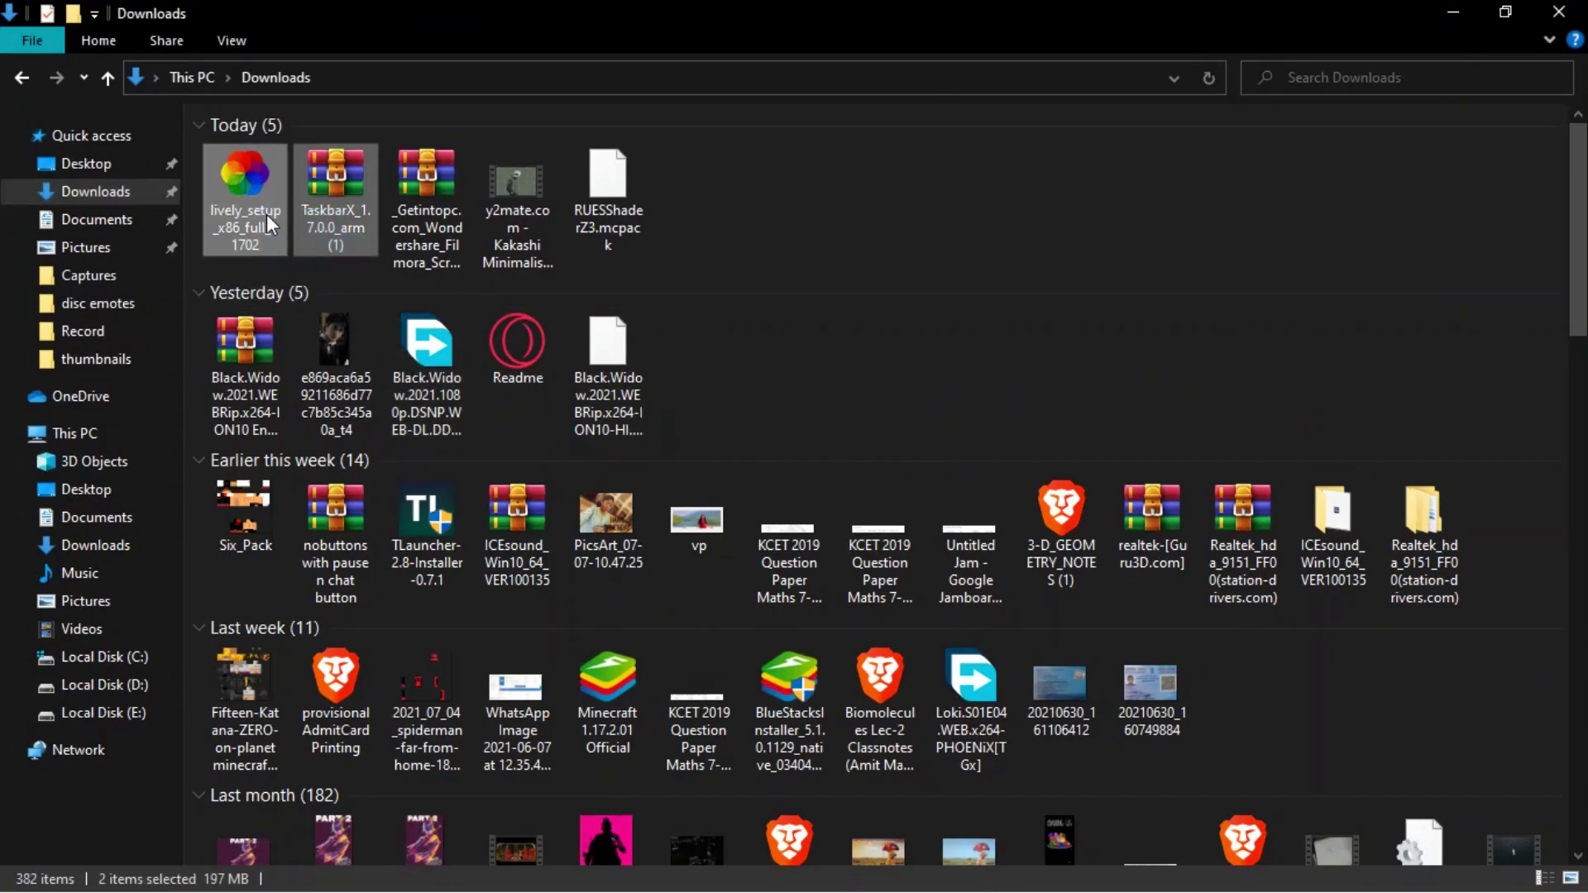
pyautogui.click(252, 229)
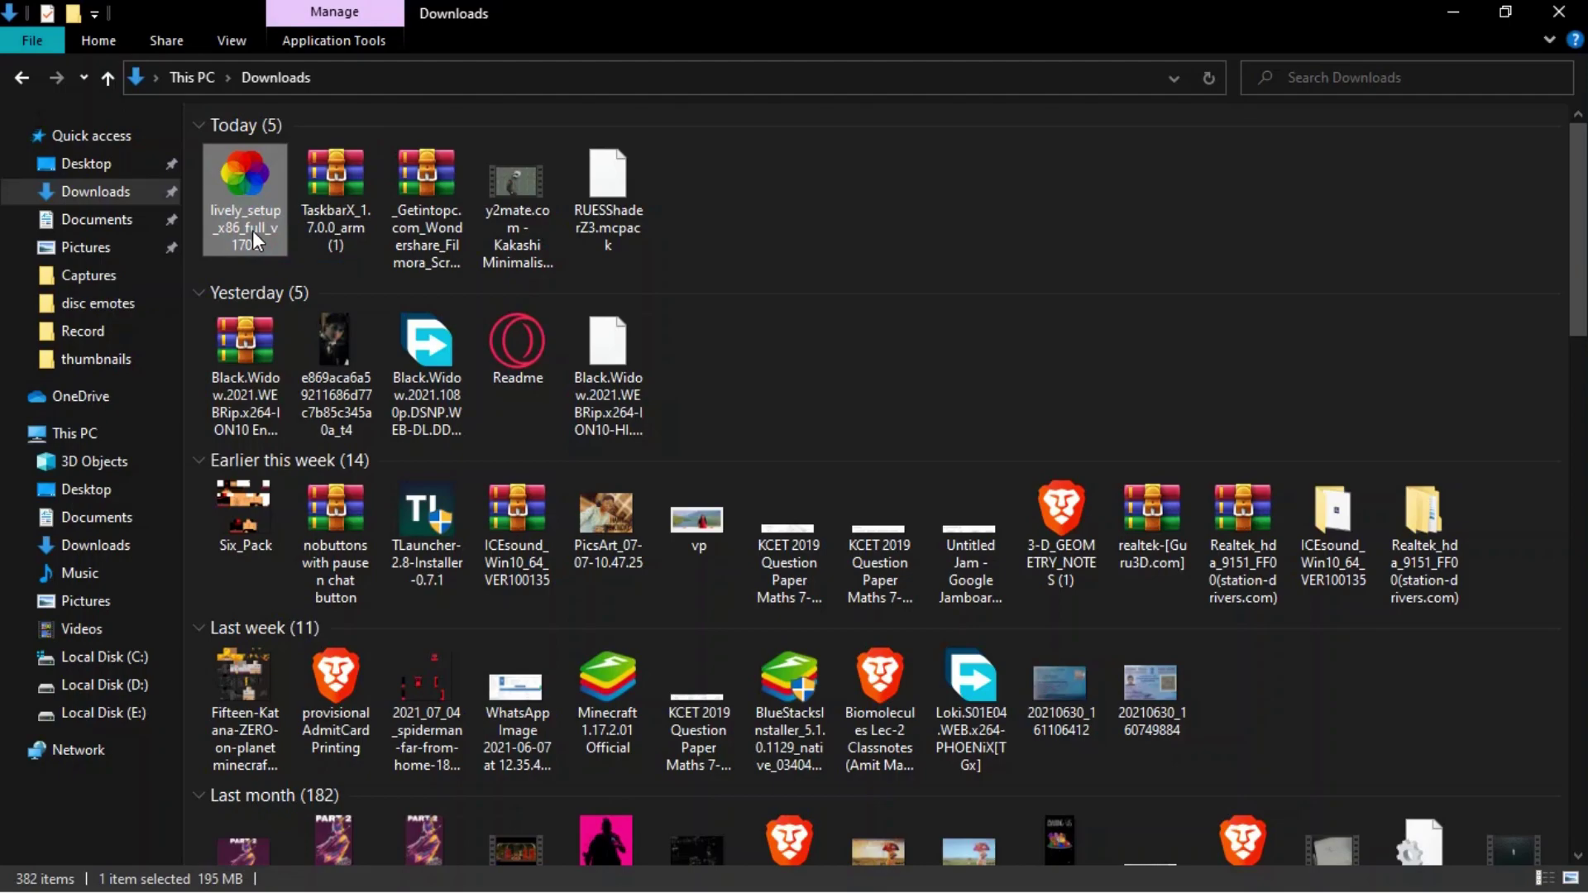
pyautogui.click(306, 253)
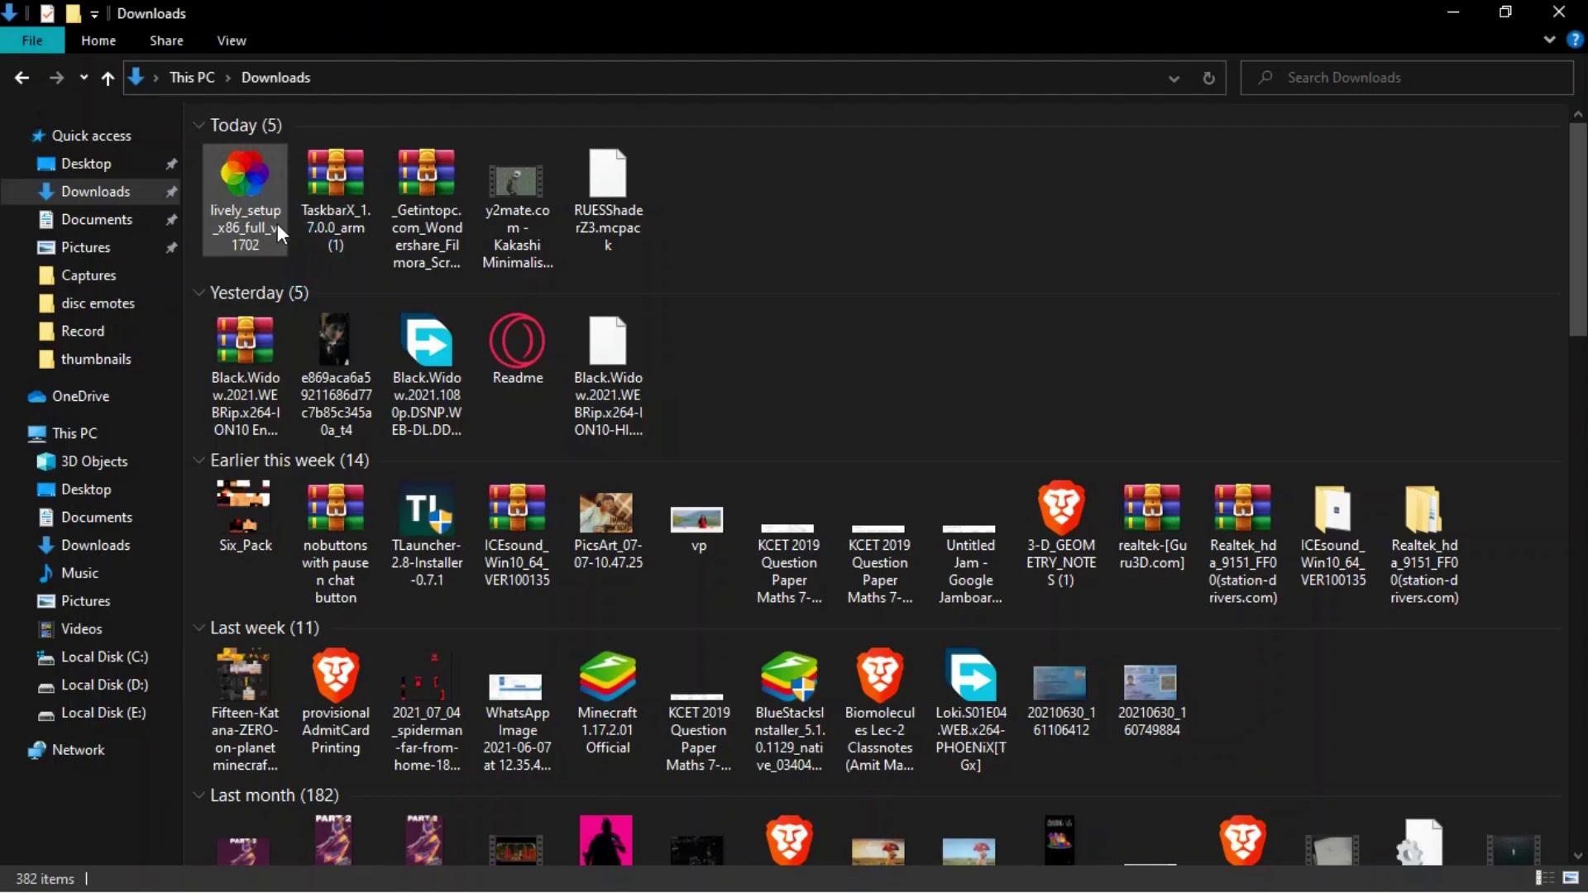
pyautogui.click(329, 247)
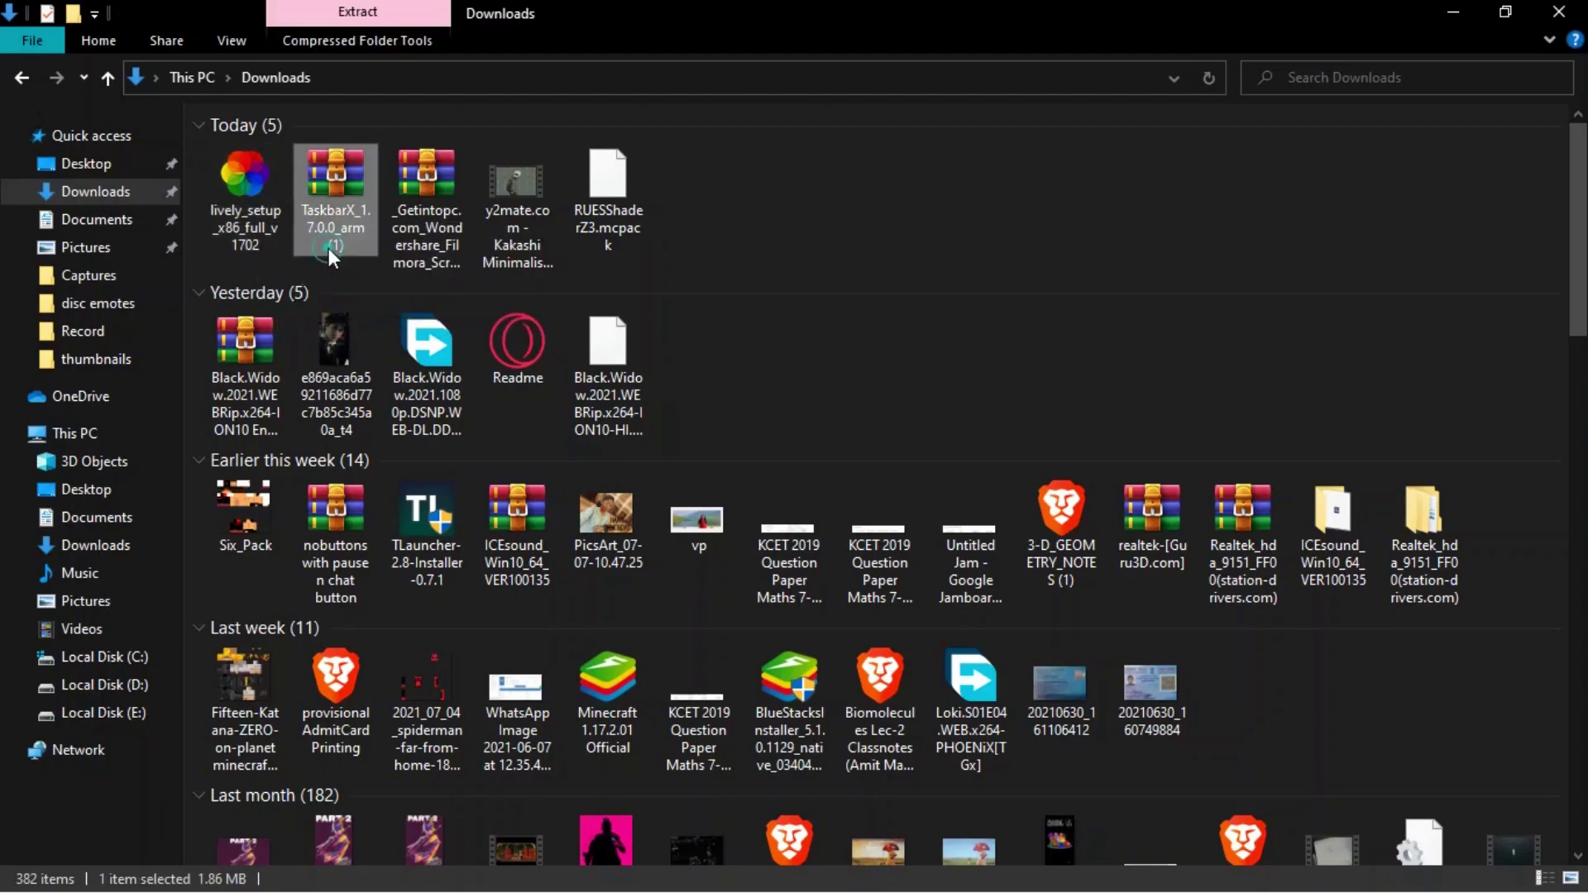
pyautogui.doubleClick(335, 186)
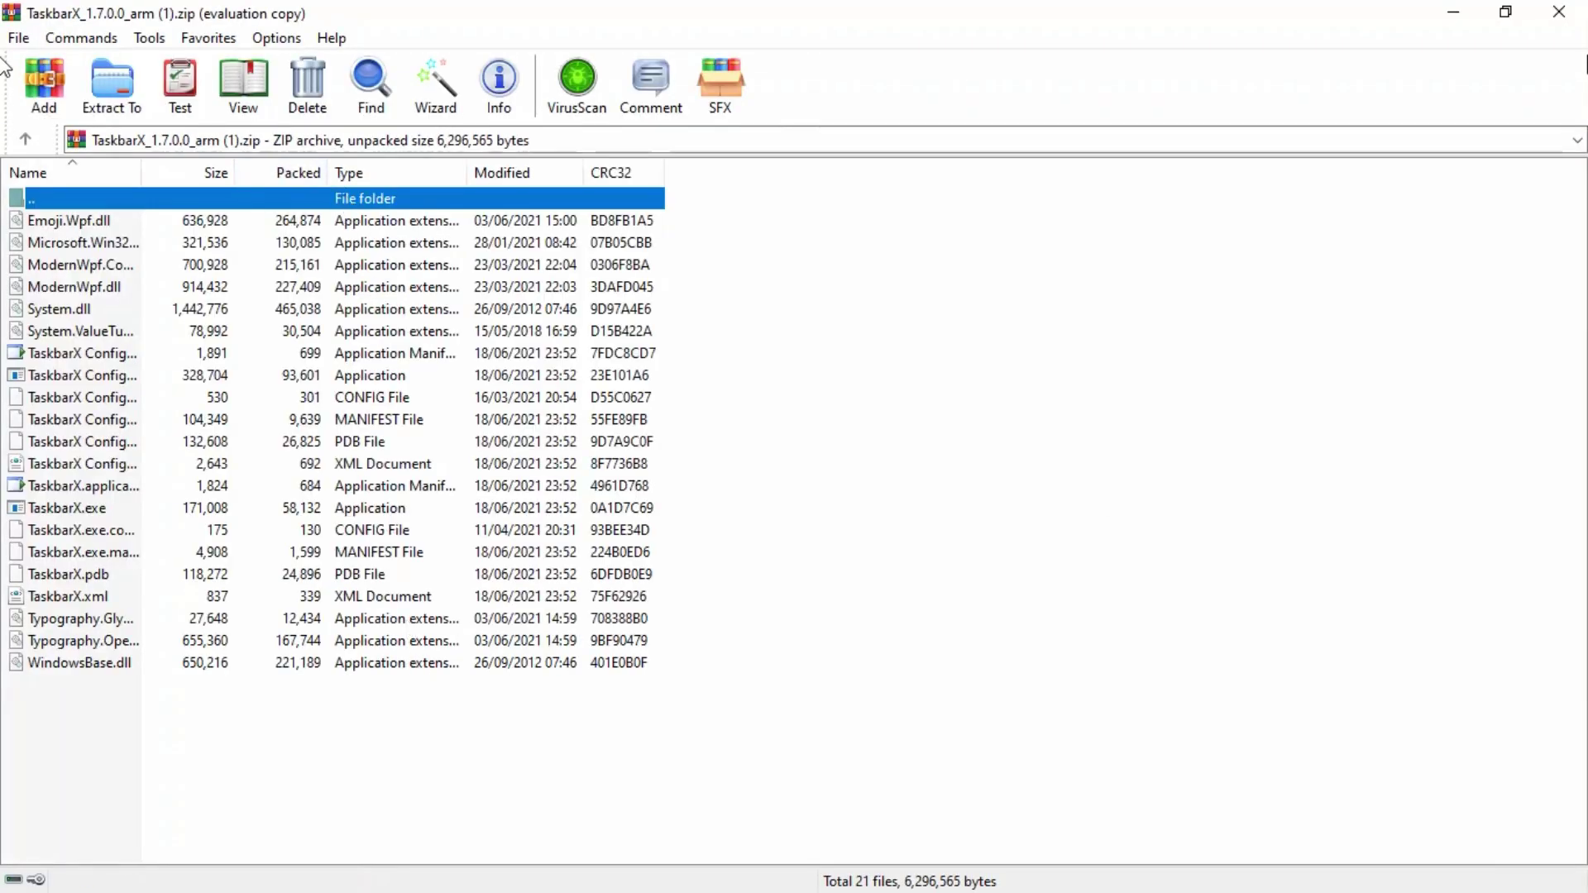
pyautogui.click(972, 362)
pyautogui.click(1558, 12)
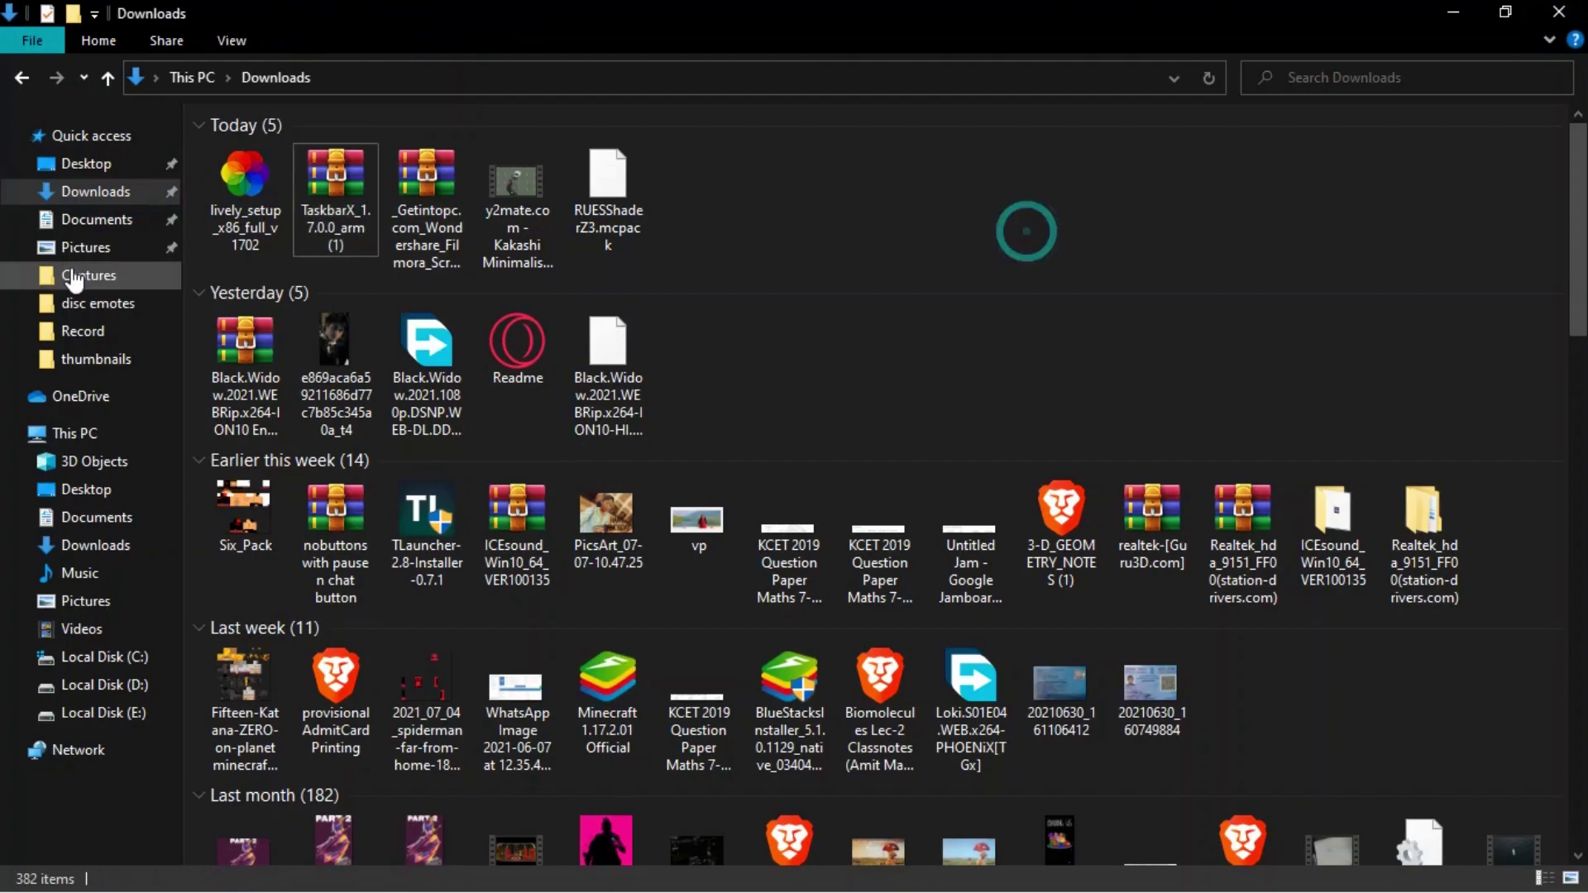
# Open the TX folder on Local Disk (D:) and select all of its extracted TaskbarX files
pyautogui.click(137, 685)
pyautogui.scroll(-1, 521, 604)
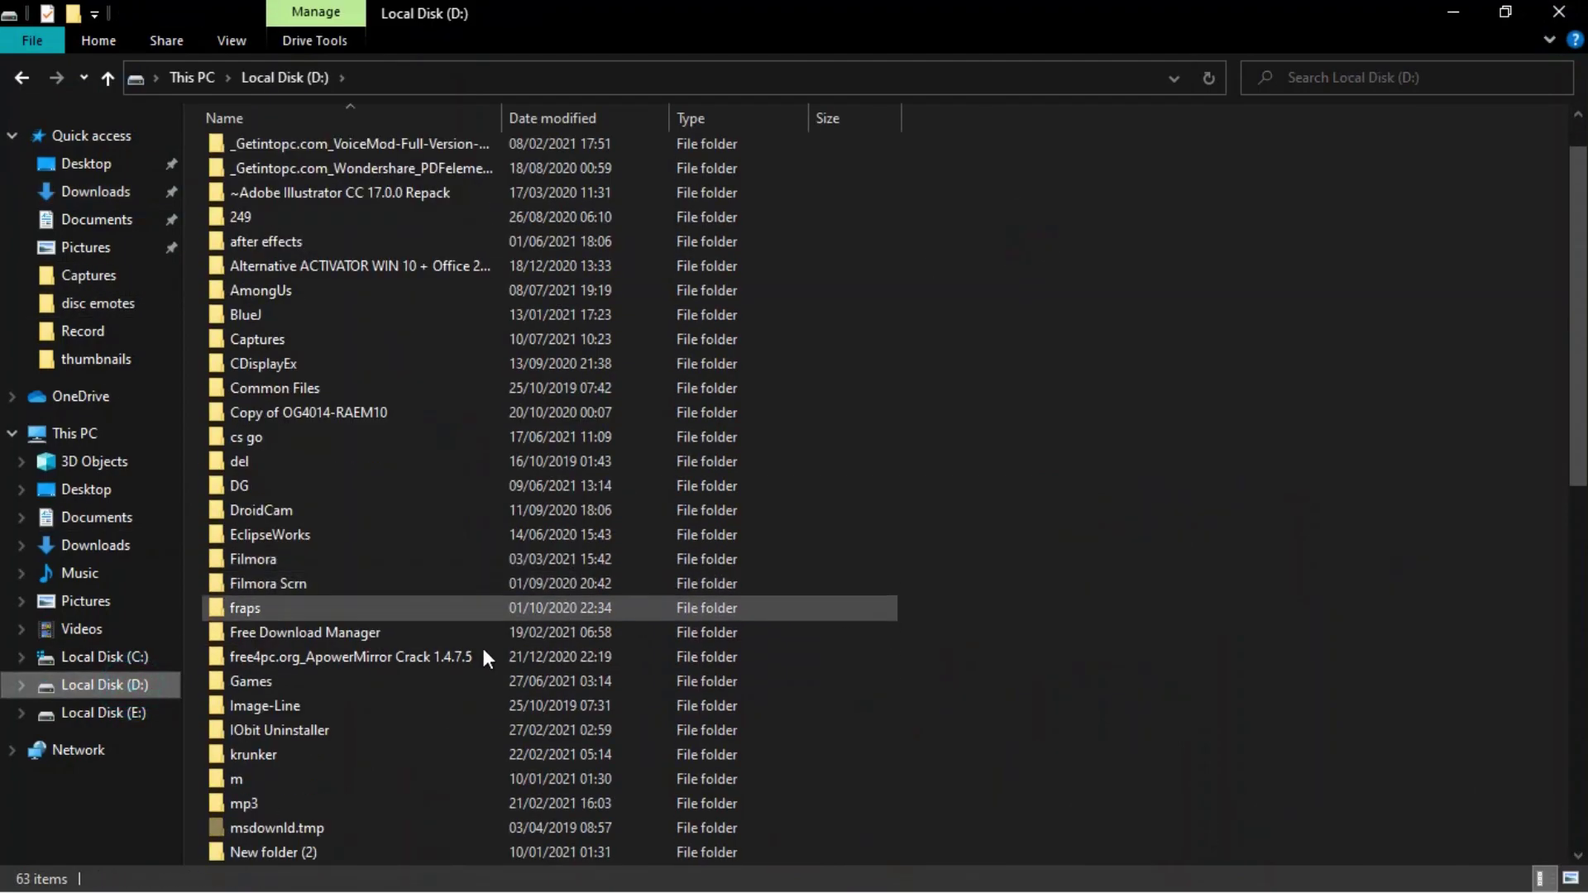
pyautogui.scroll(-4, 348, 686)
pyautogui.scroll(-2, 347, 688)
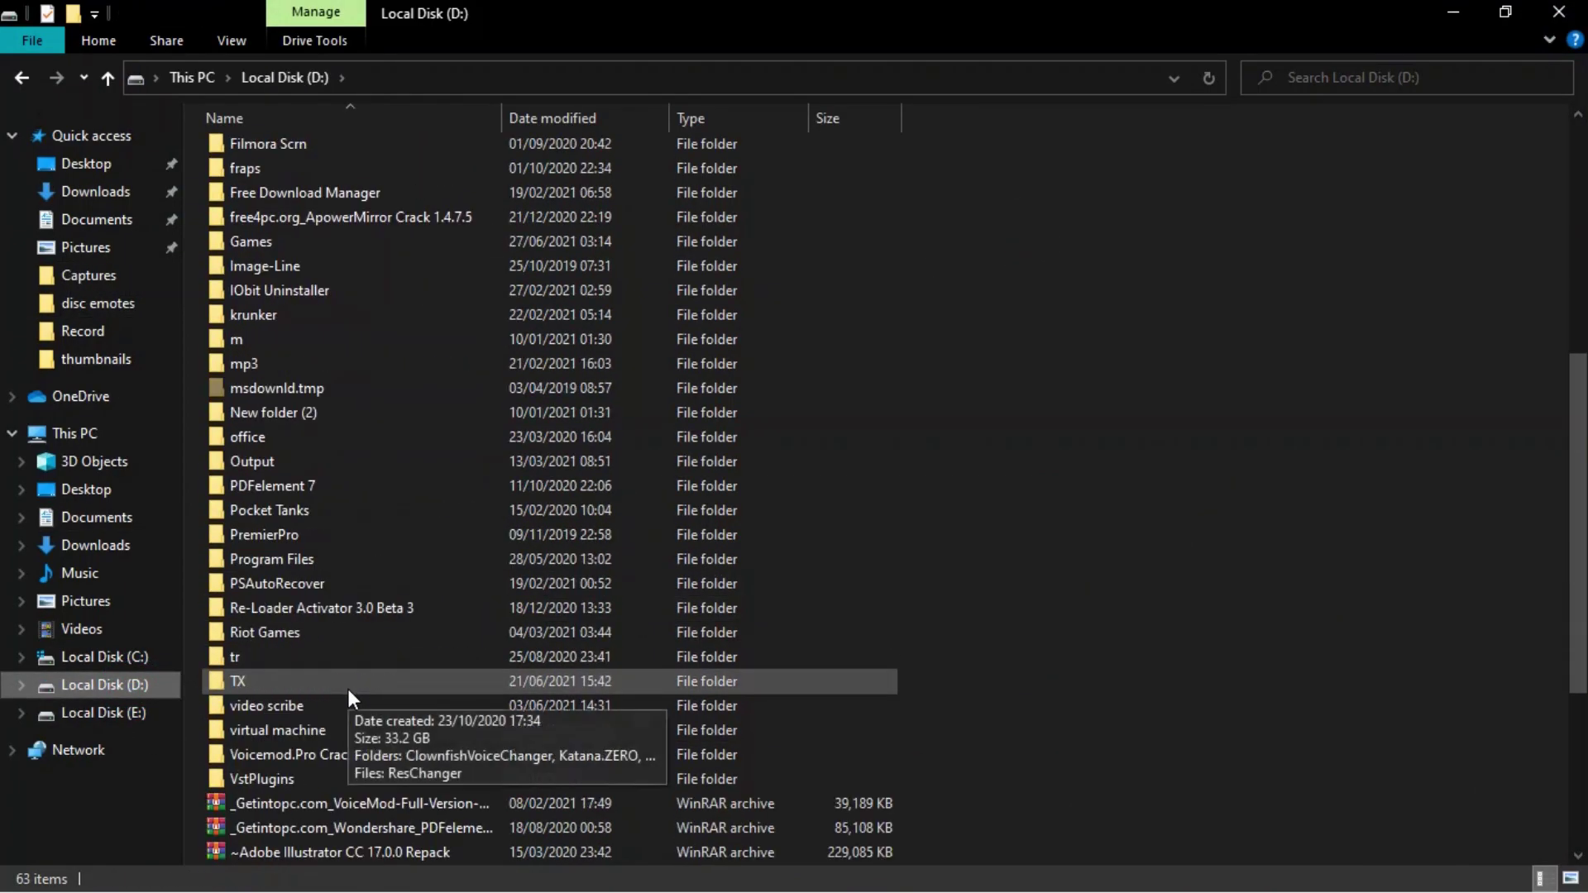
pyautogui.doubleClick(286, 675)
pyautogui.click(448, 717)
pyautogui.moveTo(1381, 217); pyautogui.dragTo(542, 716)
pyautogui.moveTo(1084, 756); pyautogui.dragTo(364, 132)
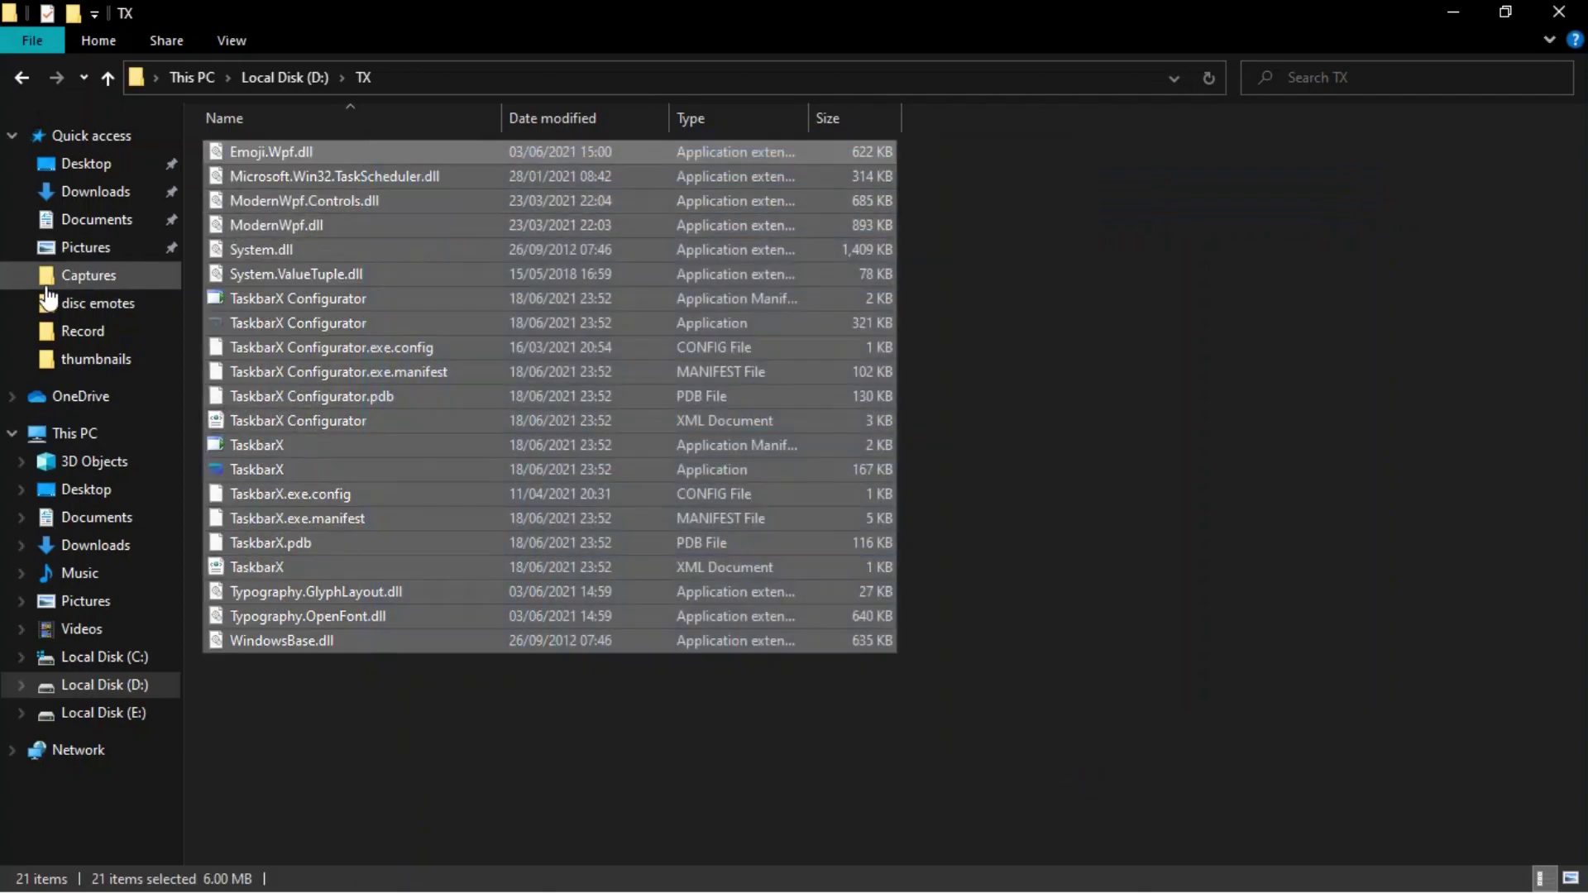
# Return to the Downloads folder, and reopen the TX folder on Local Disk (D:)
pyautogui.click(83, 191)
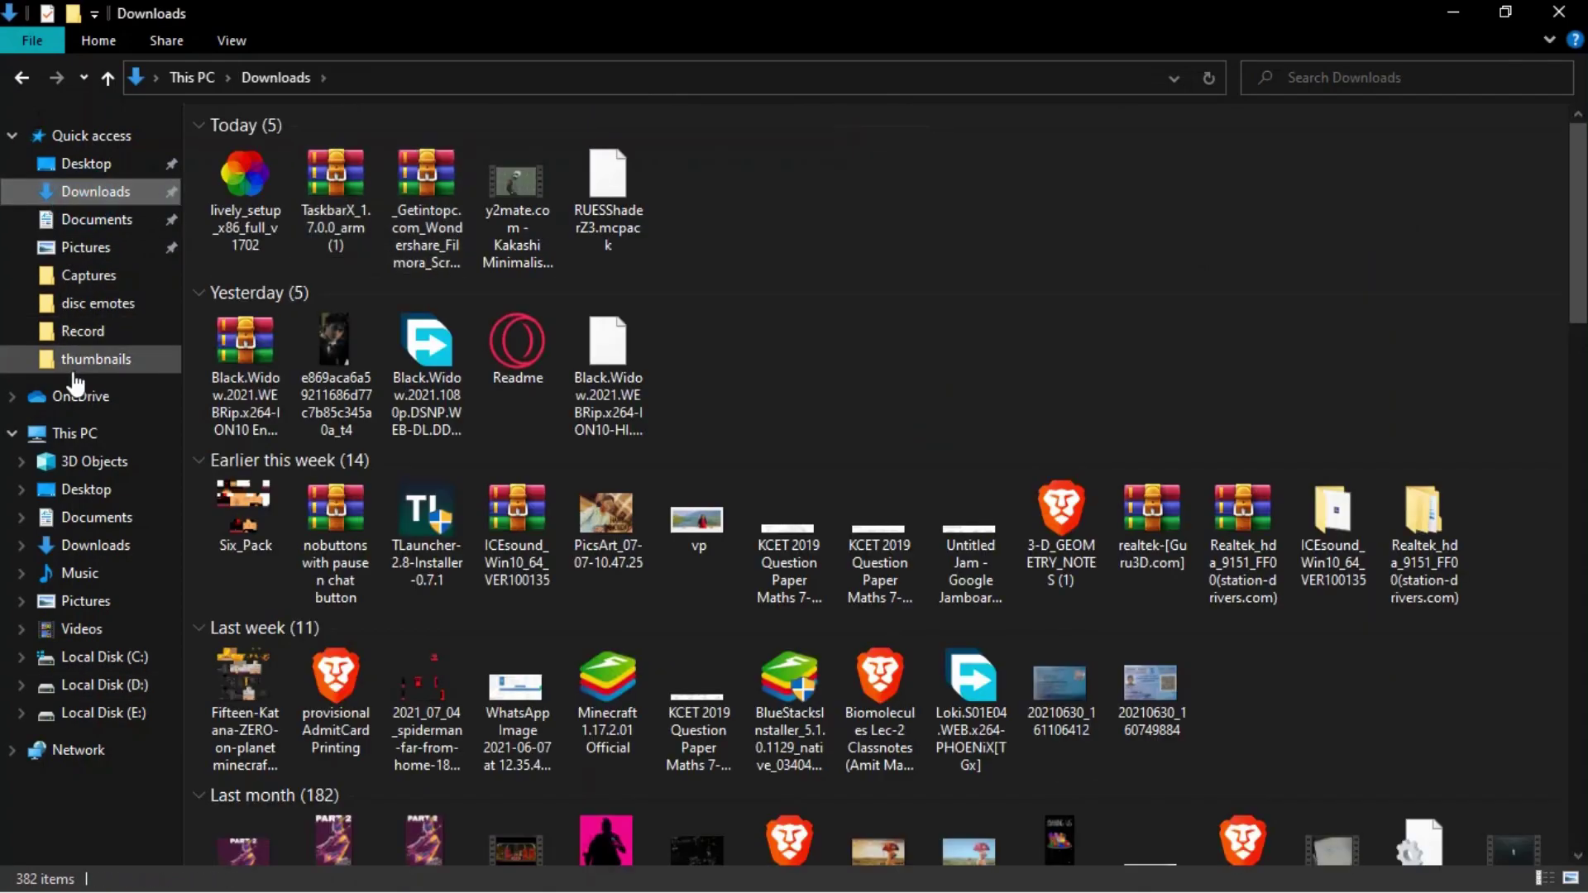
pyautogui.click(104, 685)
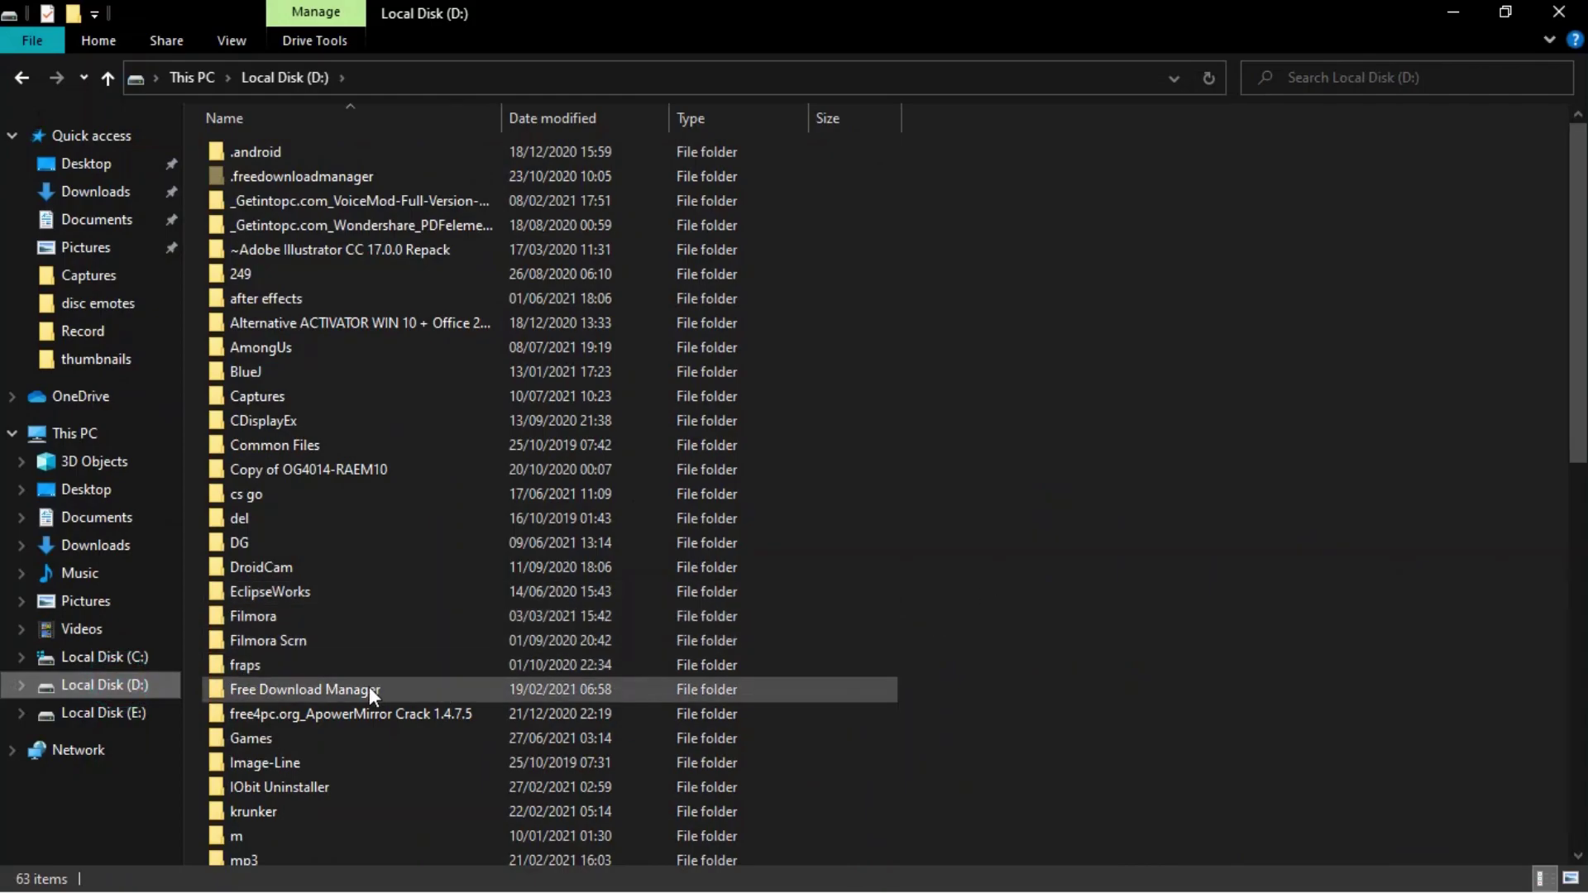
pyautogui.scroll(-6, 368, 690)
pyautogui.doubleClick(280, 750)
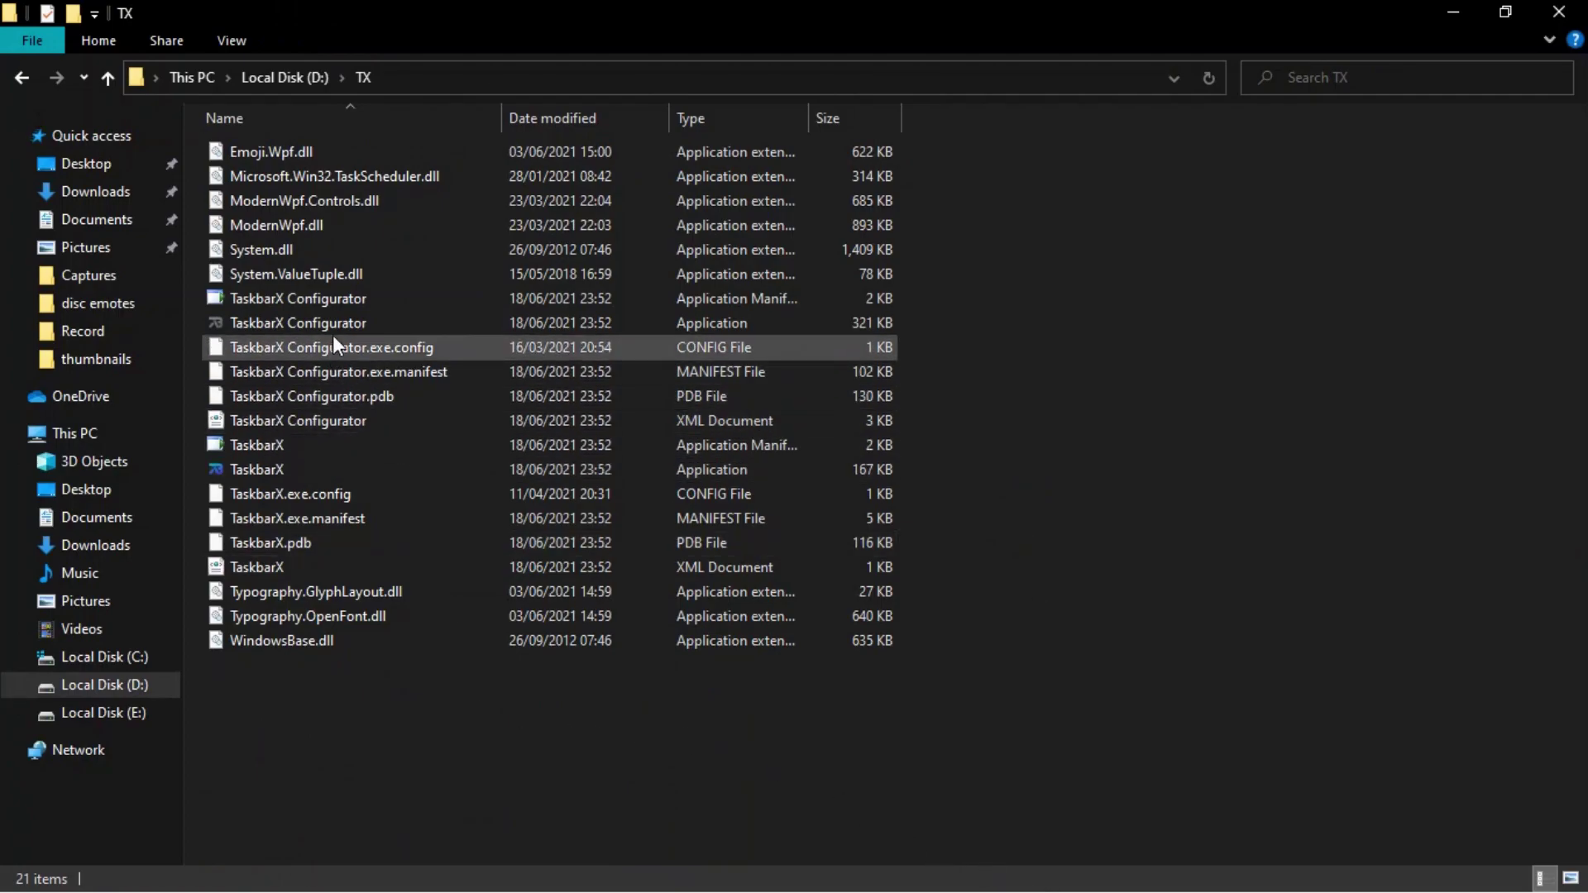
# Launch TaskbarX Configurator from the TX folder, minimize File Explorer, and move the configurator window clear of the taskbar area
pyautogui.moveTo(324, 329)
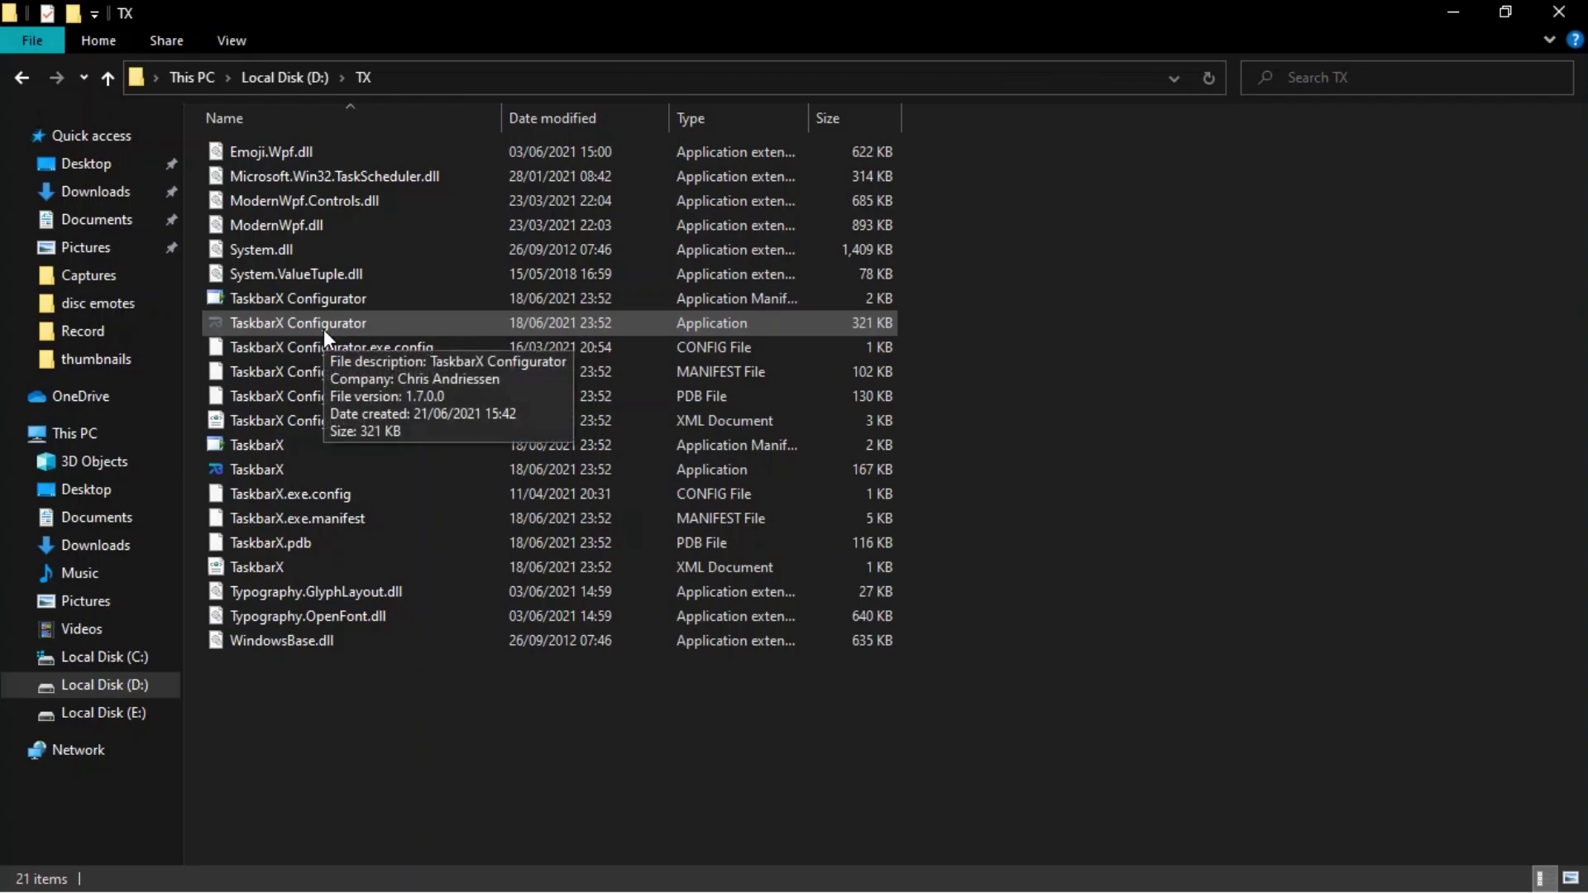
pyautogui.click(324, 329)
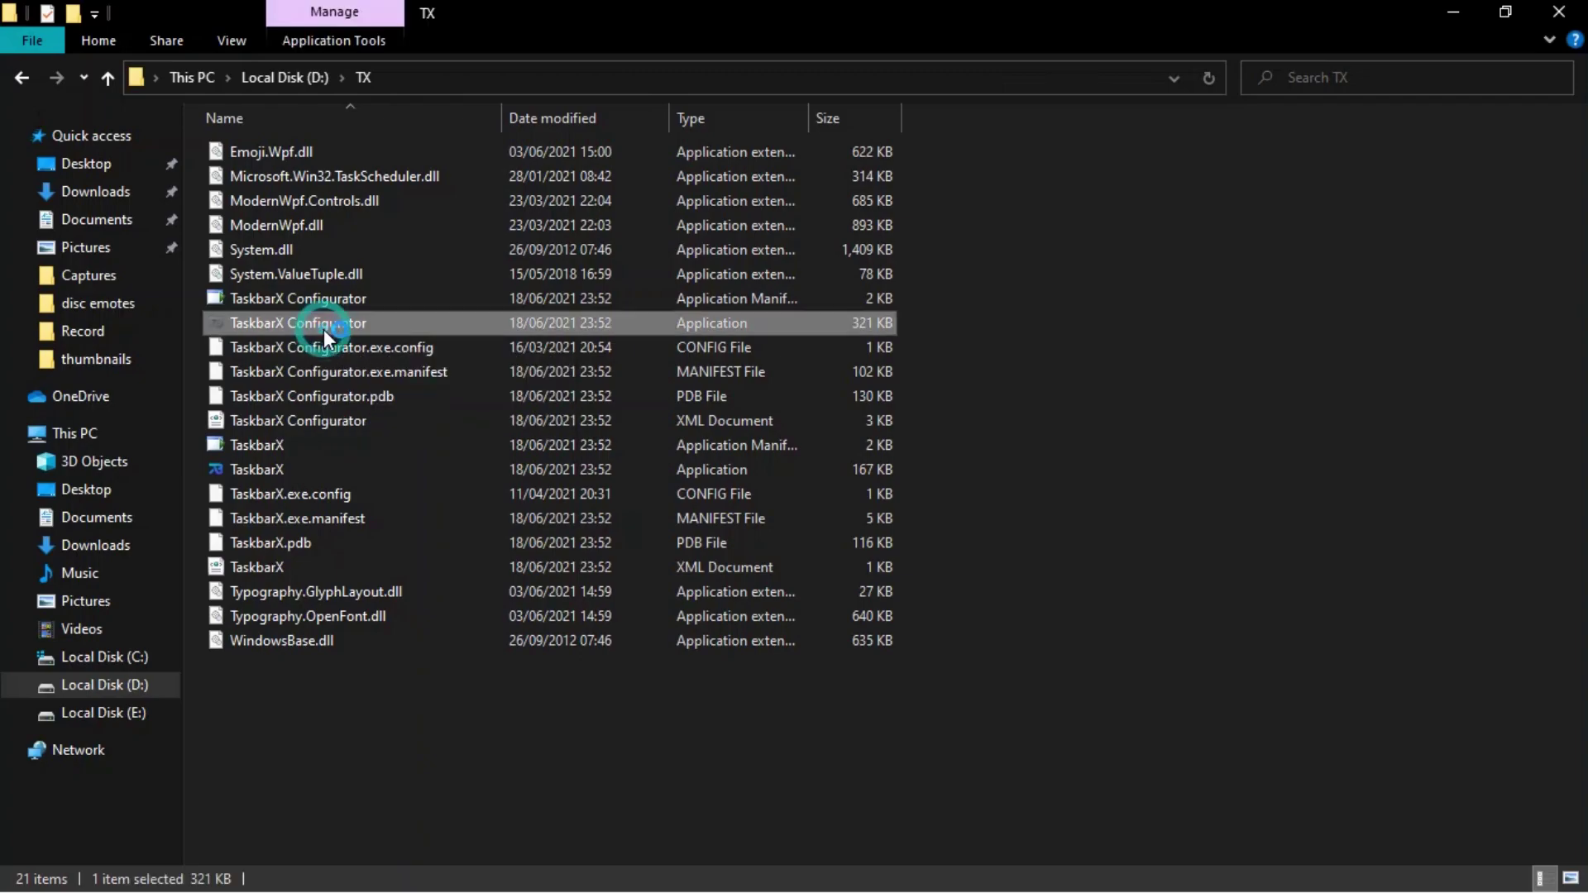
pyautogui.doubleClick(324, 330)
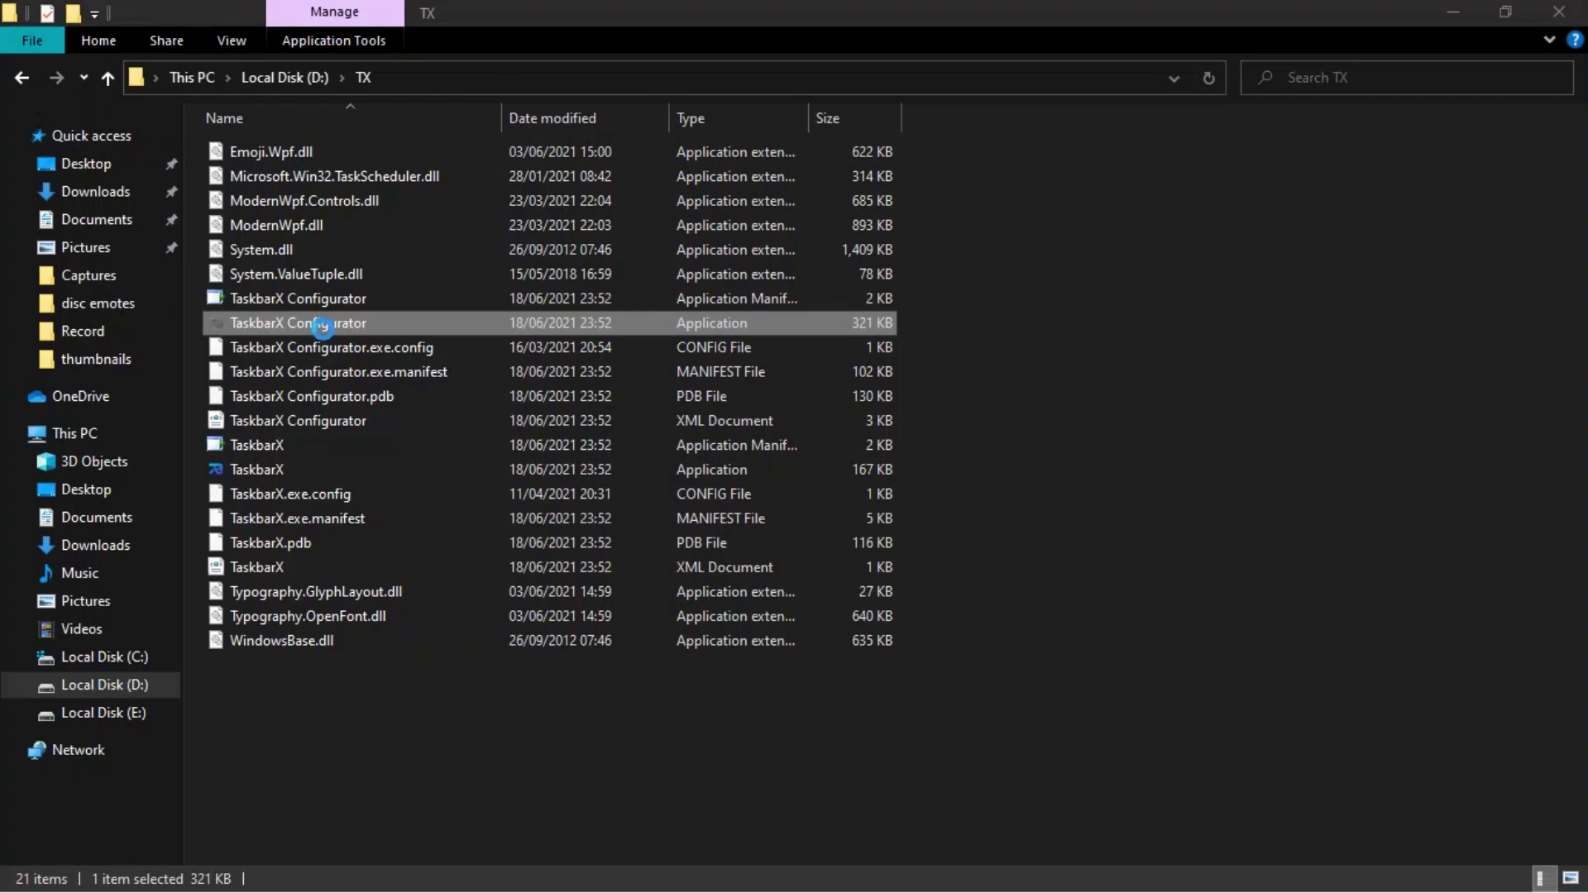
pyautogui.click(1446, 21)
pyautogui.click(1446, 22)
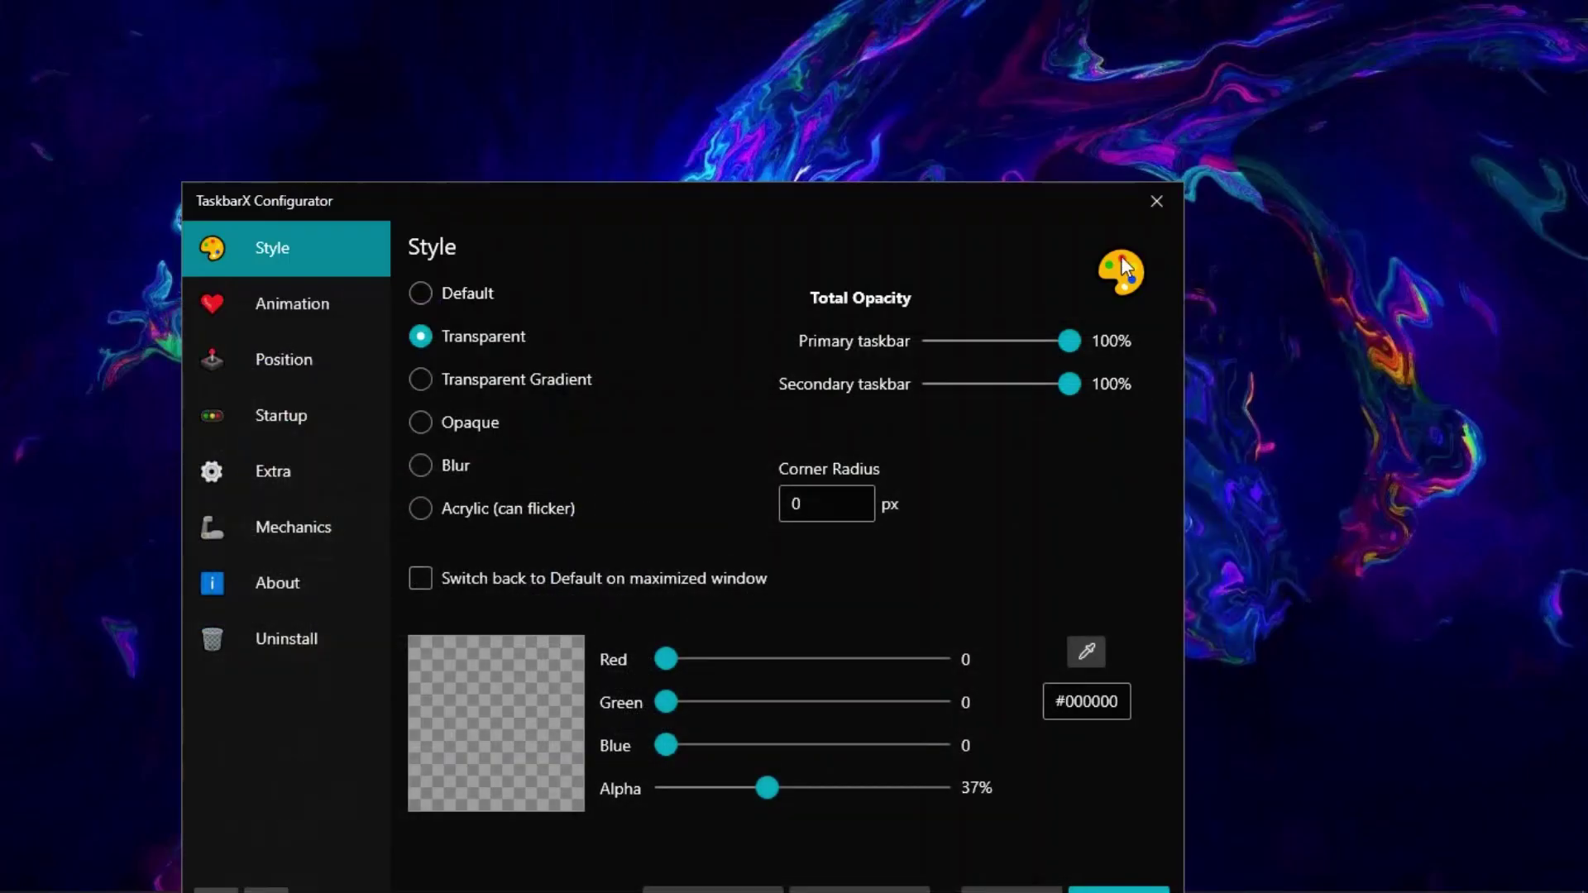
pyautogui.click(637, 228)
pyautogui.moveTo(683, 216); pyautogui.dragTo(586, 35)
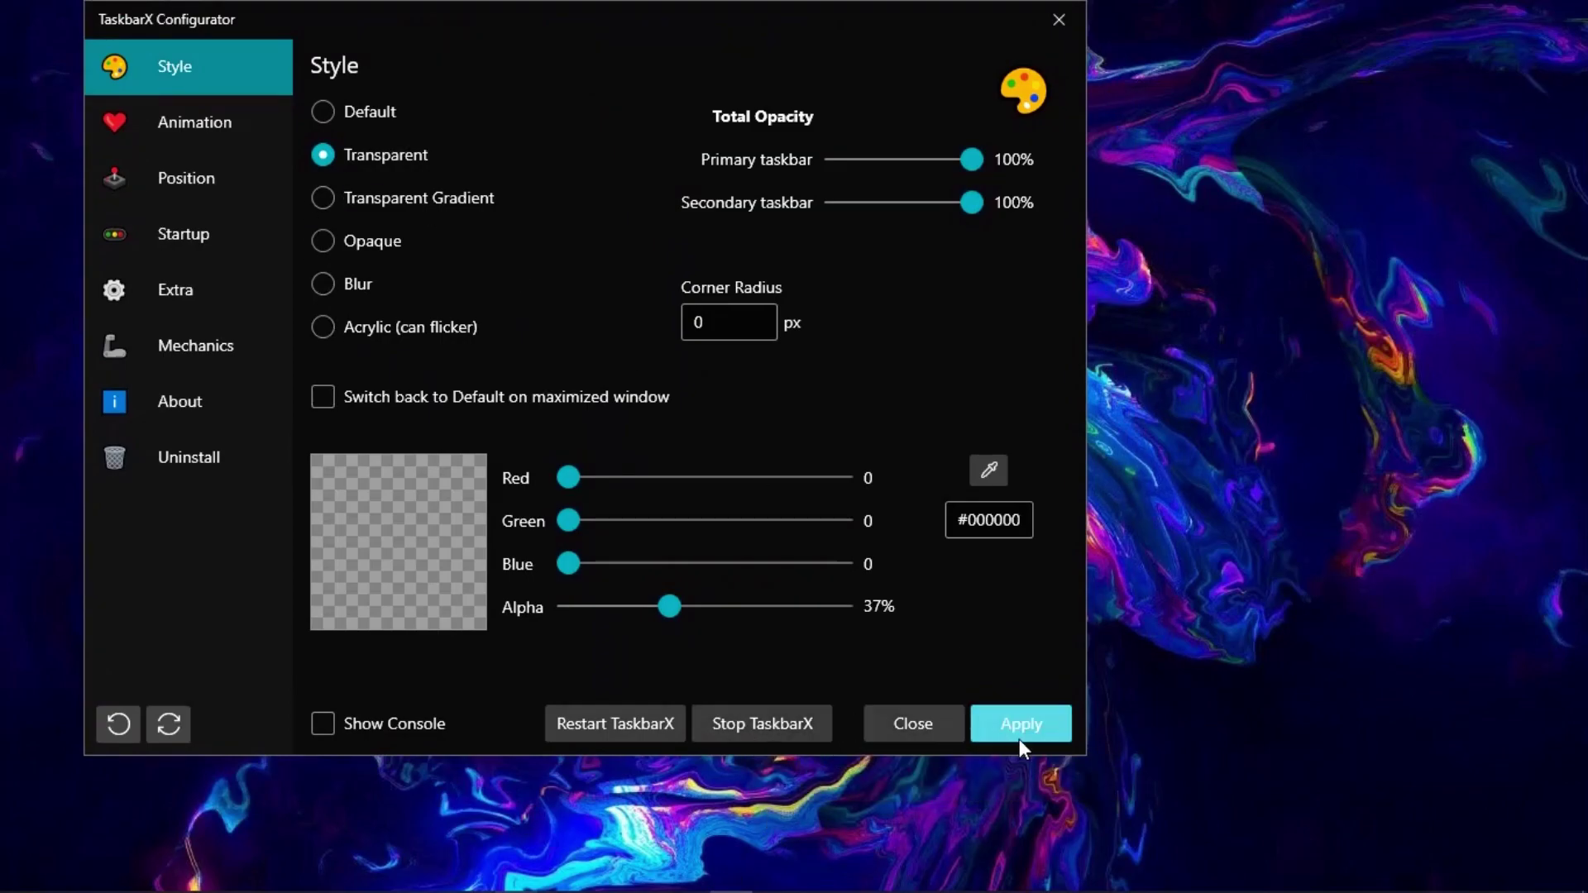
# Try the Blur taskbar style in TaskbarX Configurator and apply it
pyautogui.click(326, 114)
pyautogui.click(332, 162)
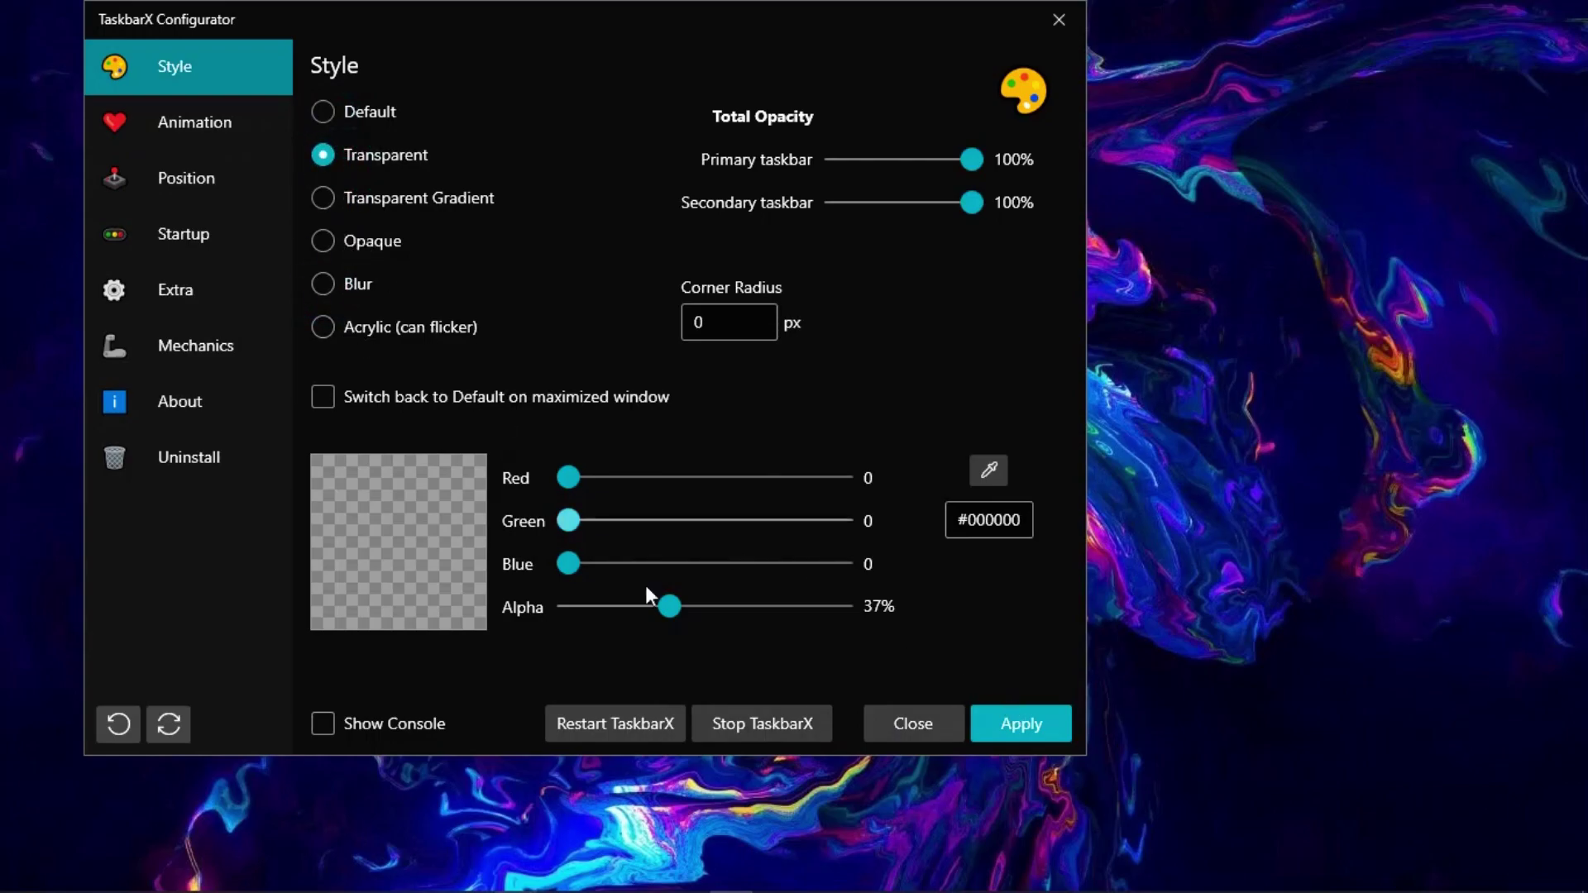
pyautogui.click(342, 291)
pyautogui.click(1029, 728)
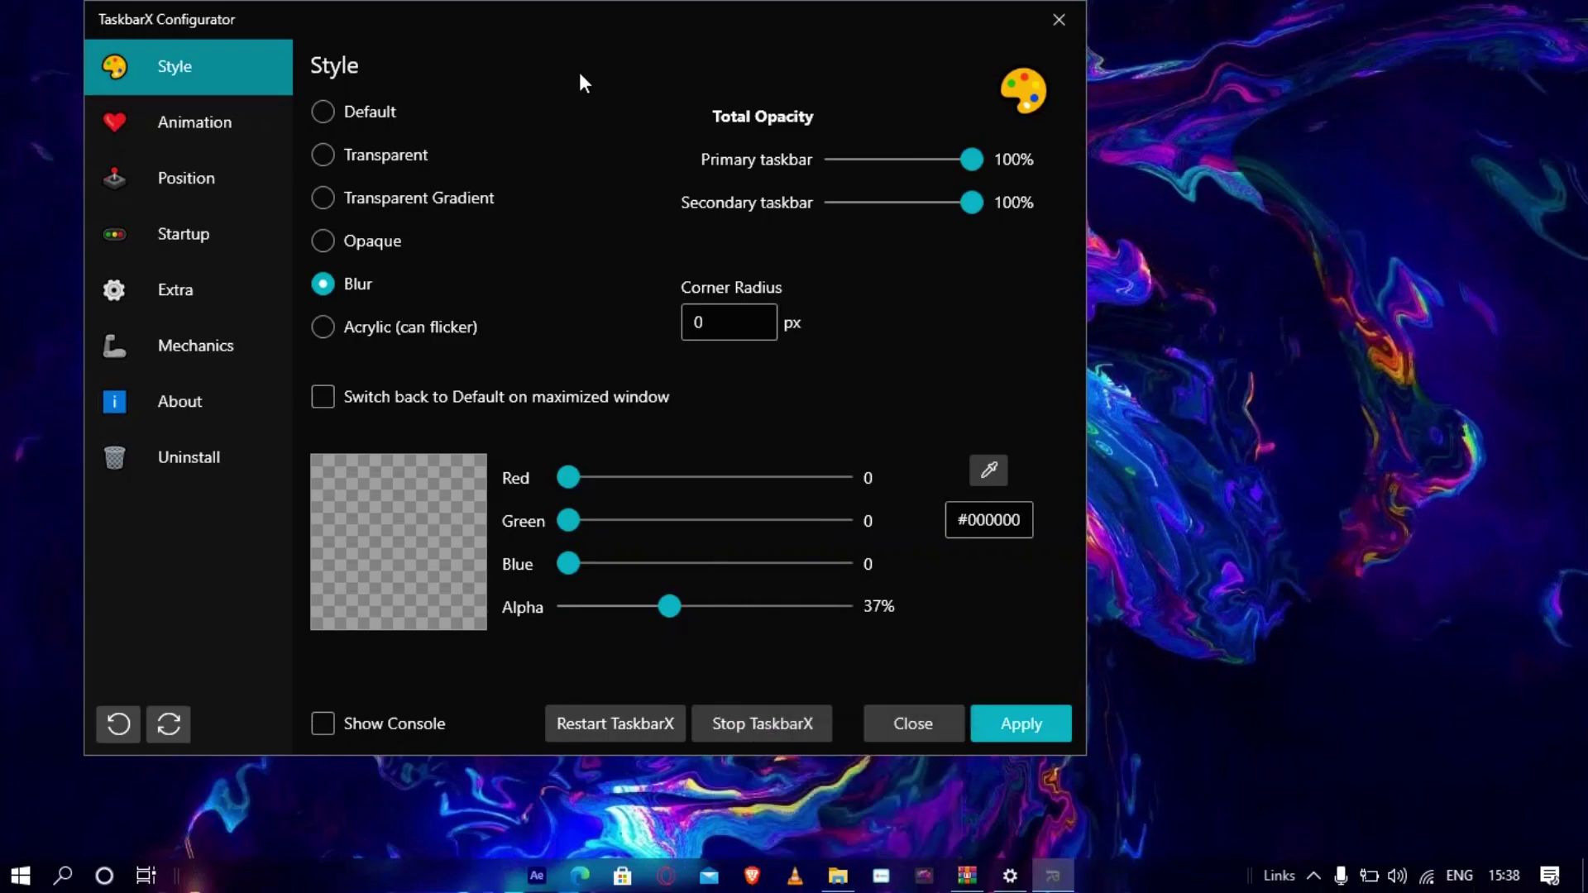
# Set the taskbar style to Transparent, apply it, and close TaskbarX Configurator
pyautogui.click(323, 156)
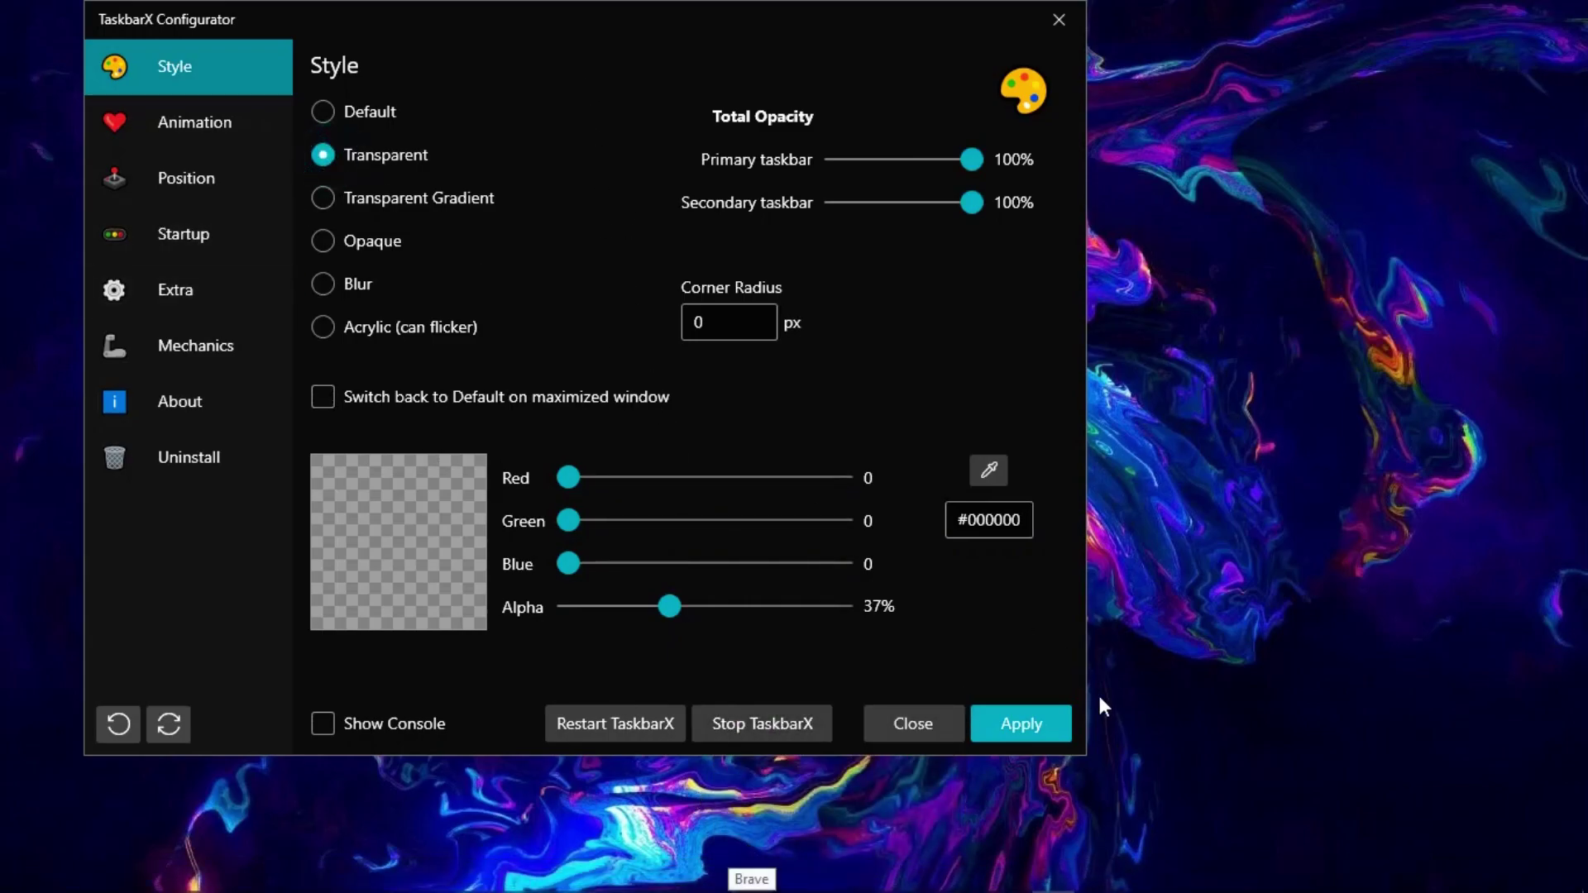
pyautogui.click(1033, 728)
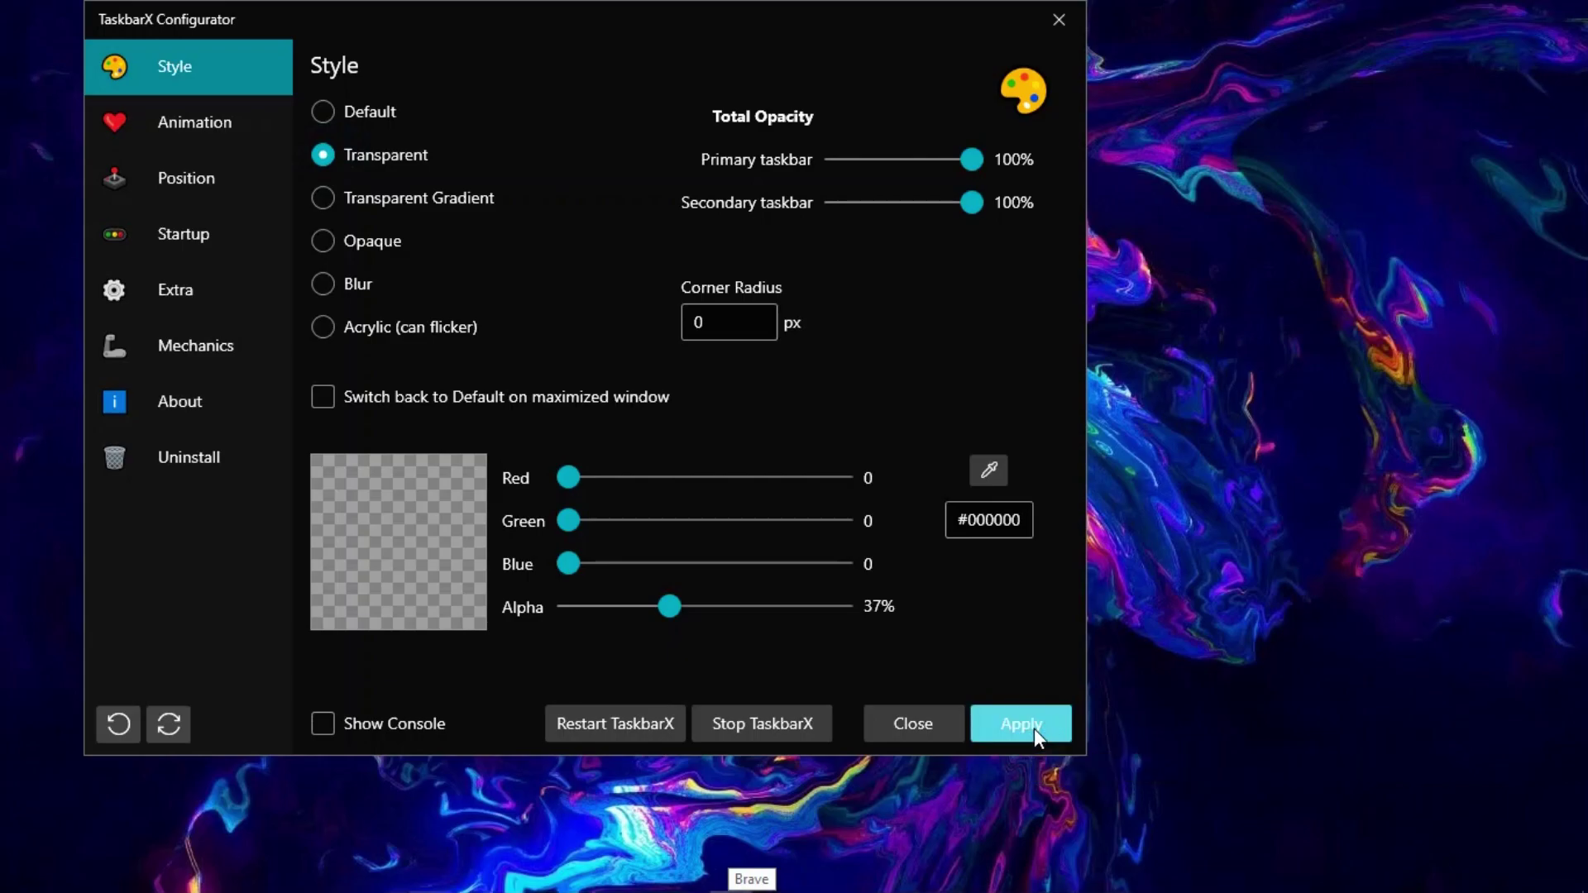
pyautogui.moveTo(1052, 875)
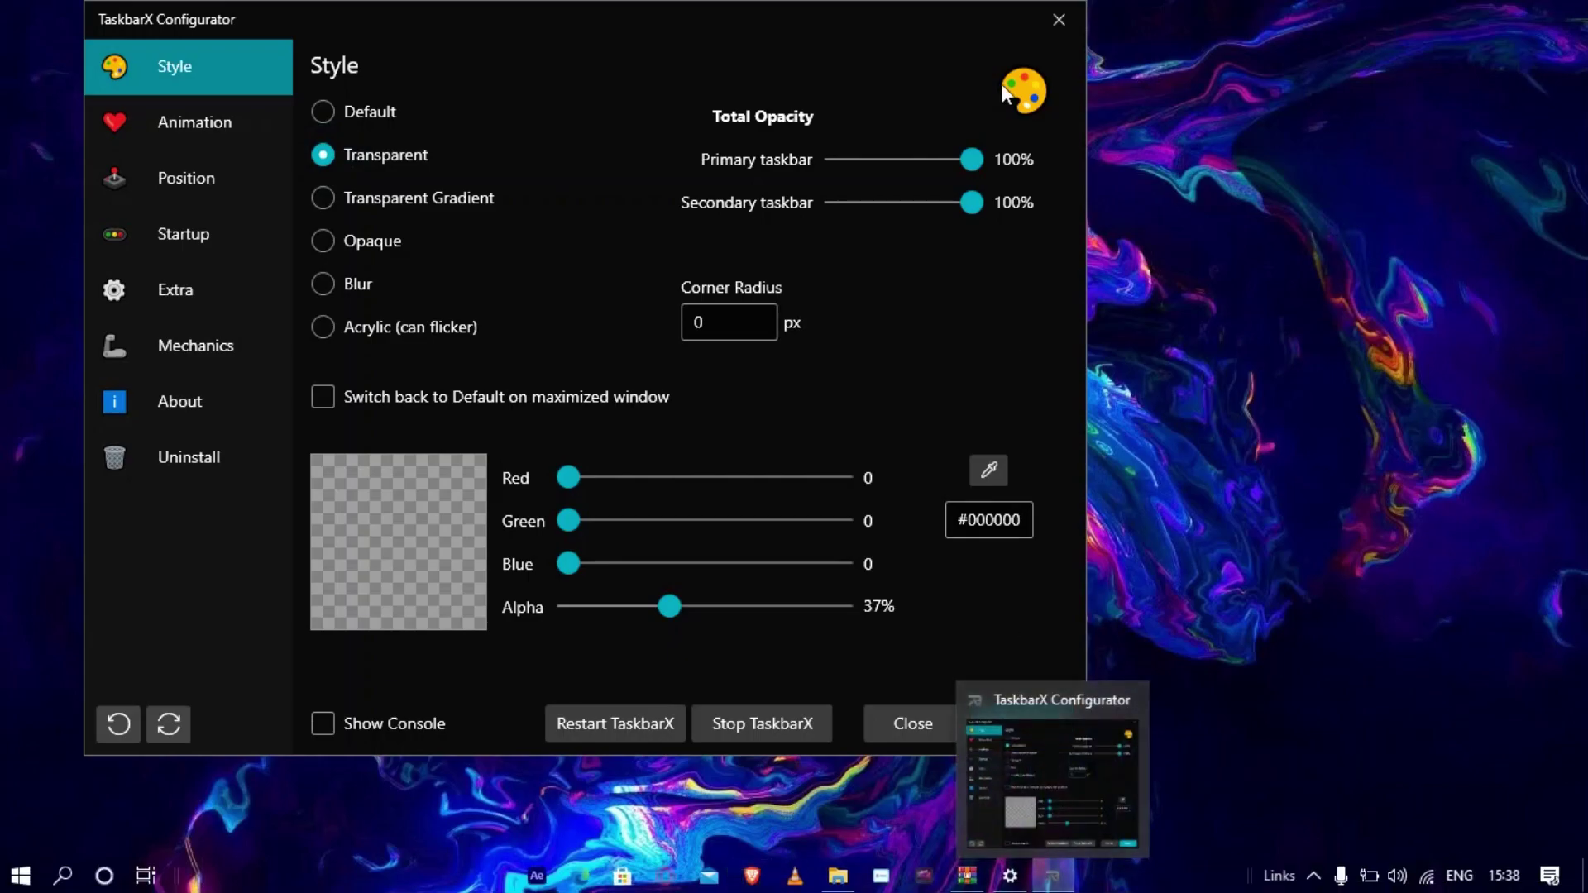
pyautogui.click(1066, 41)
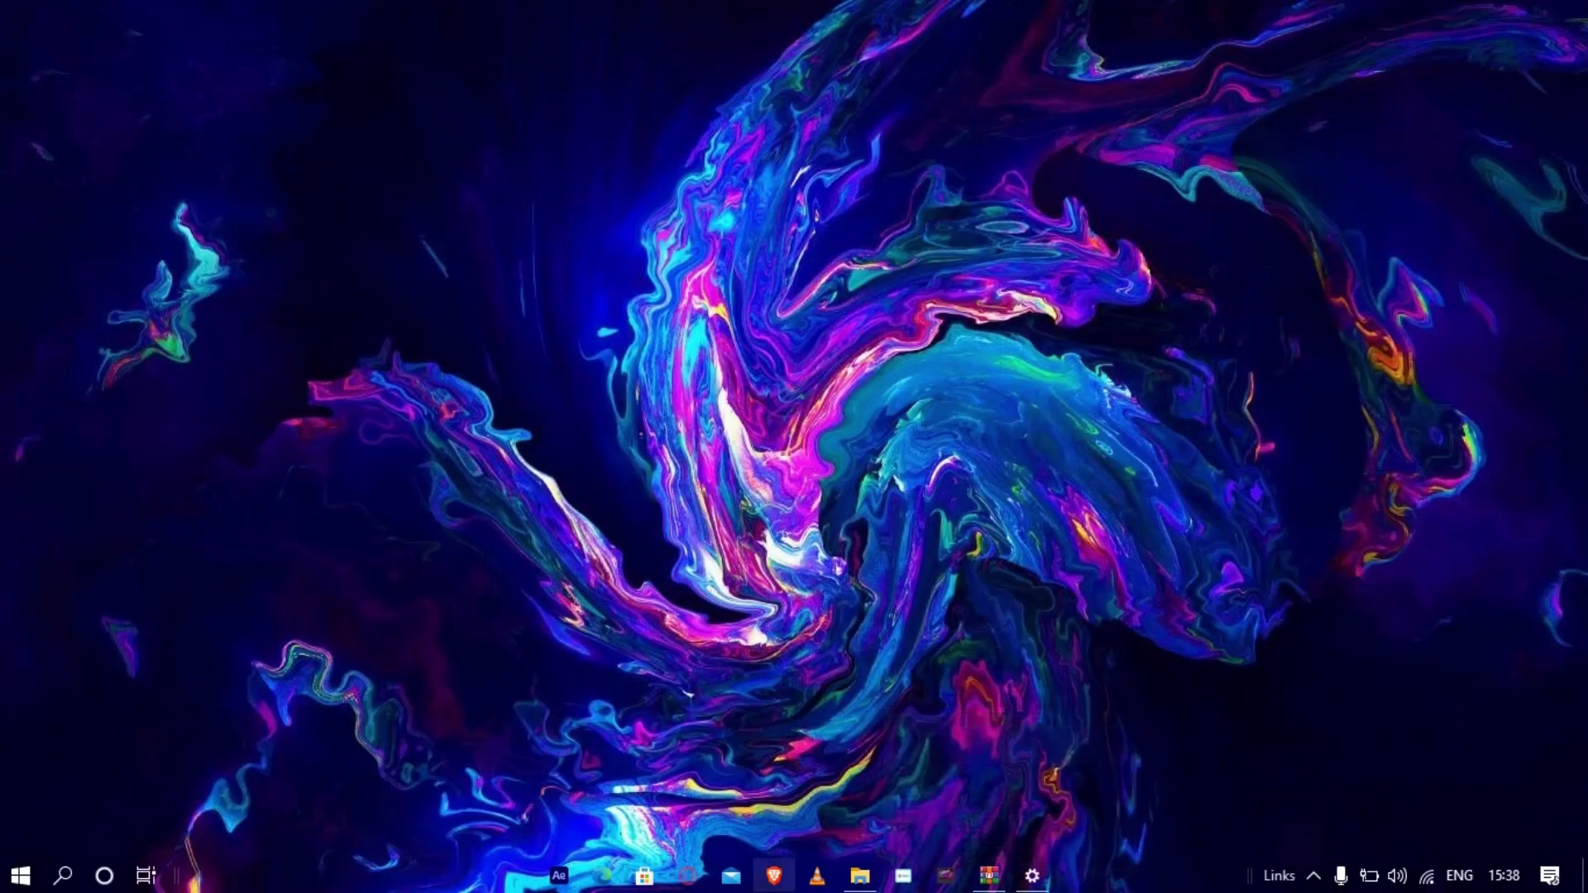
# Check how the styled taskbar looks and auto-hides on the desktop, over the TX folder window, and with the Start menu open
pyautogui.moveTo(774, 885)
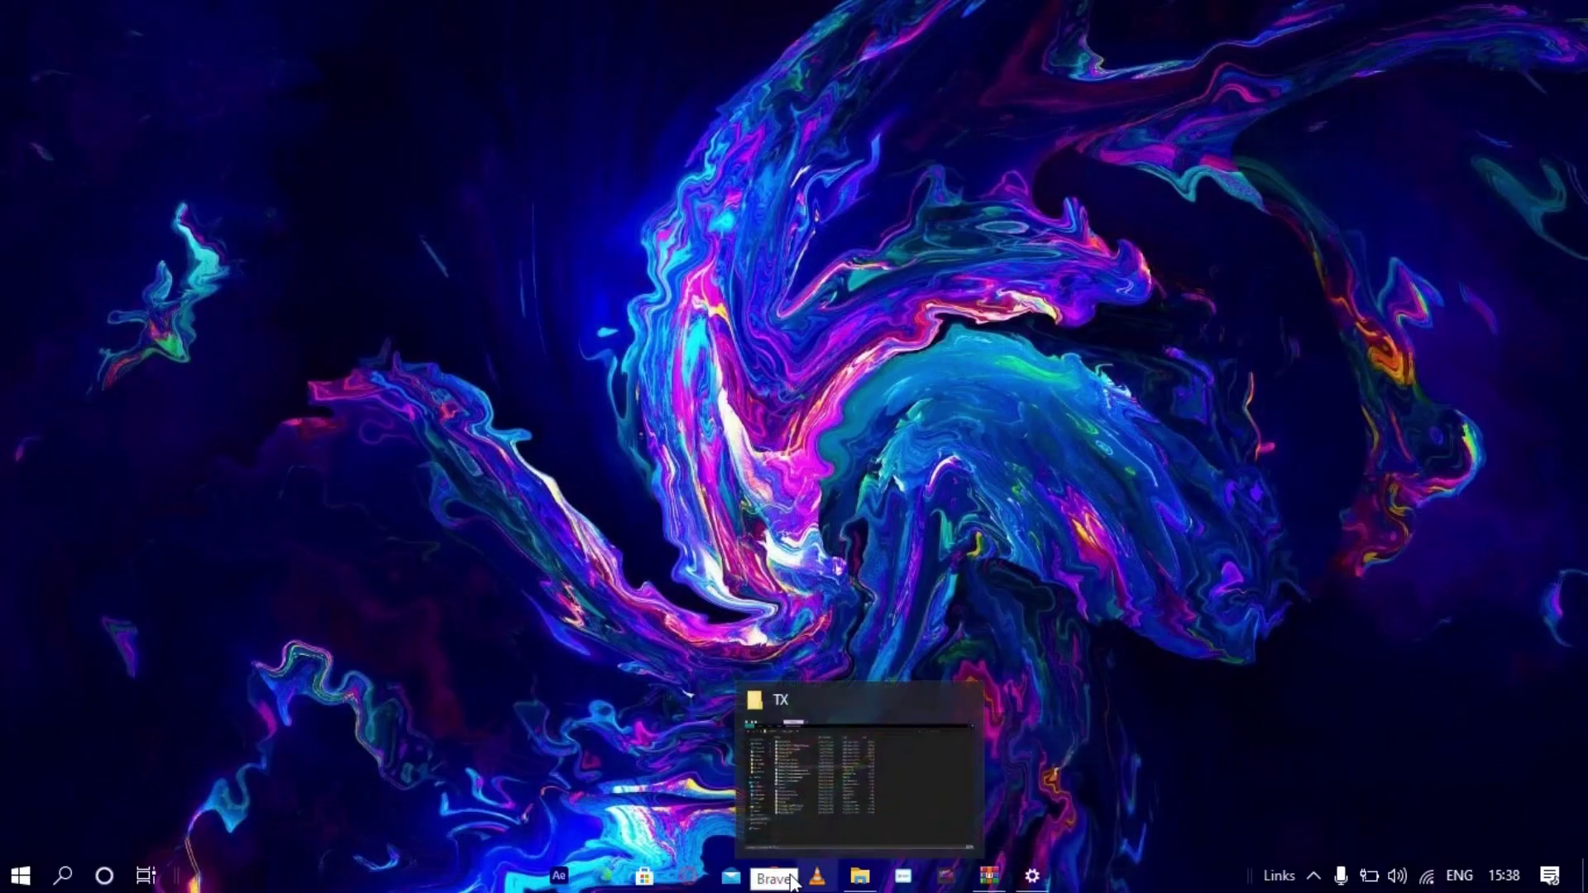
pyautogui.click(854, 879)
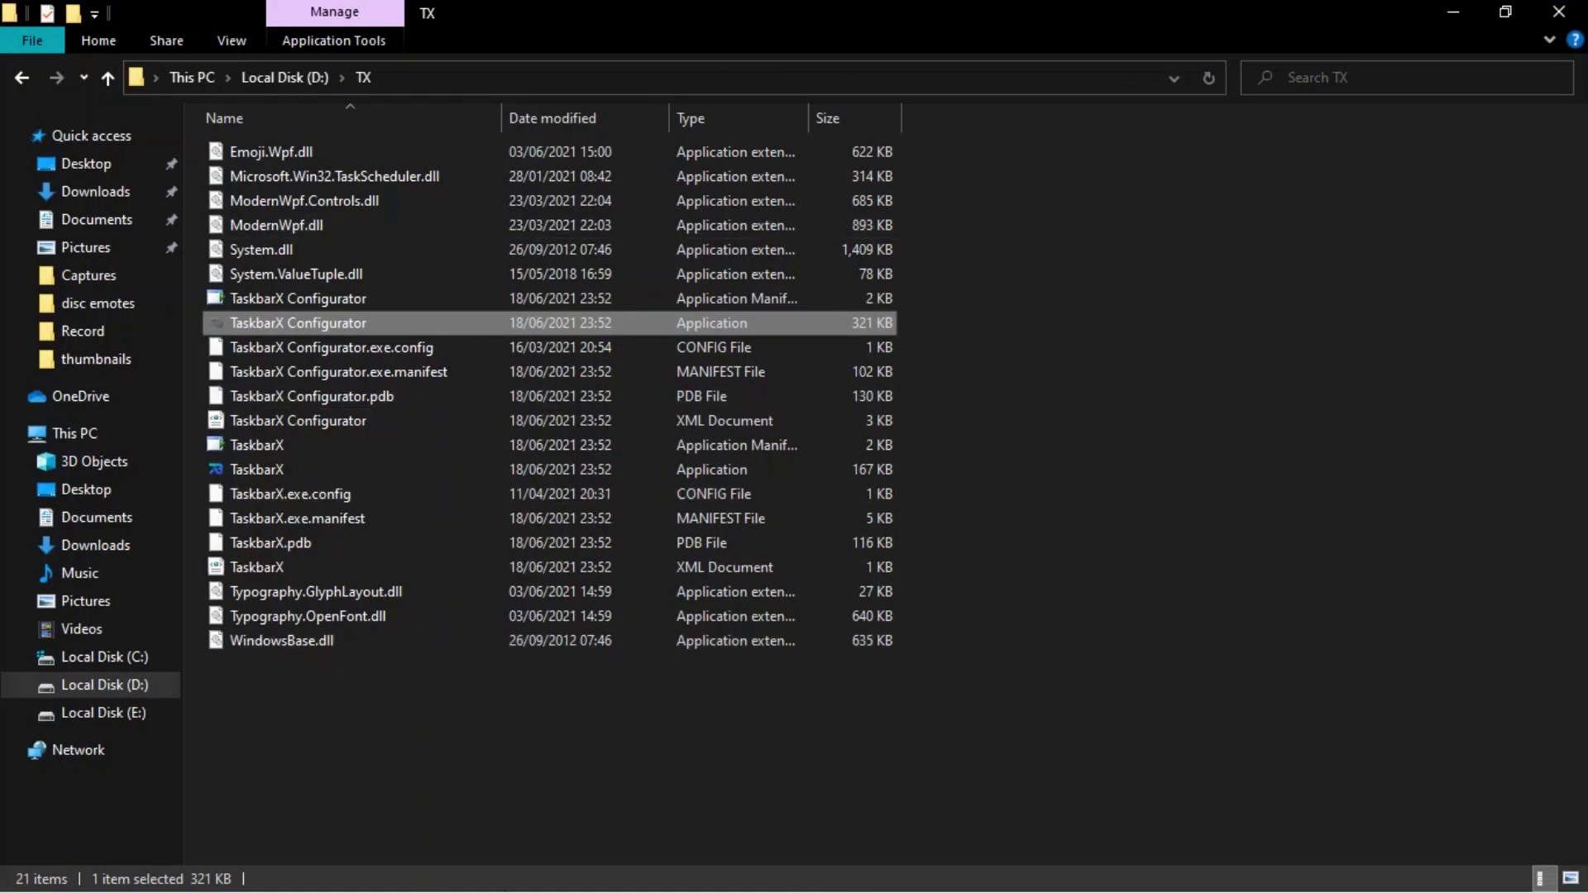
pyautogui.press('super')
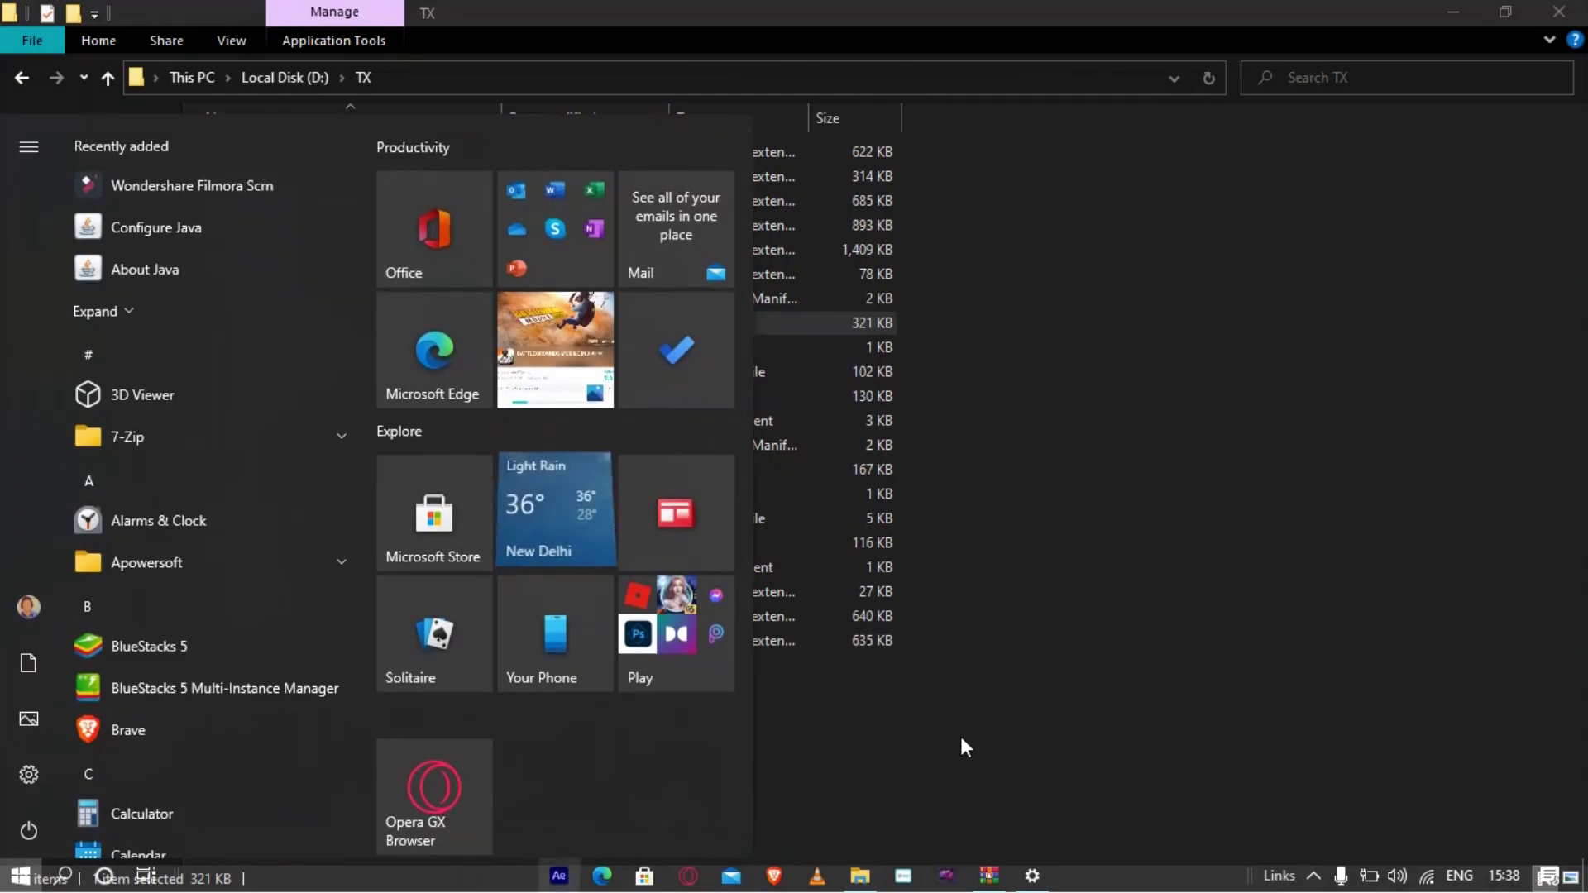
pyautogui.click(1044, 748)
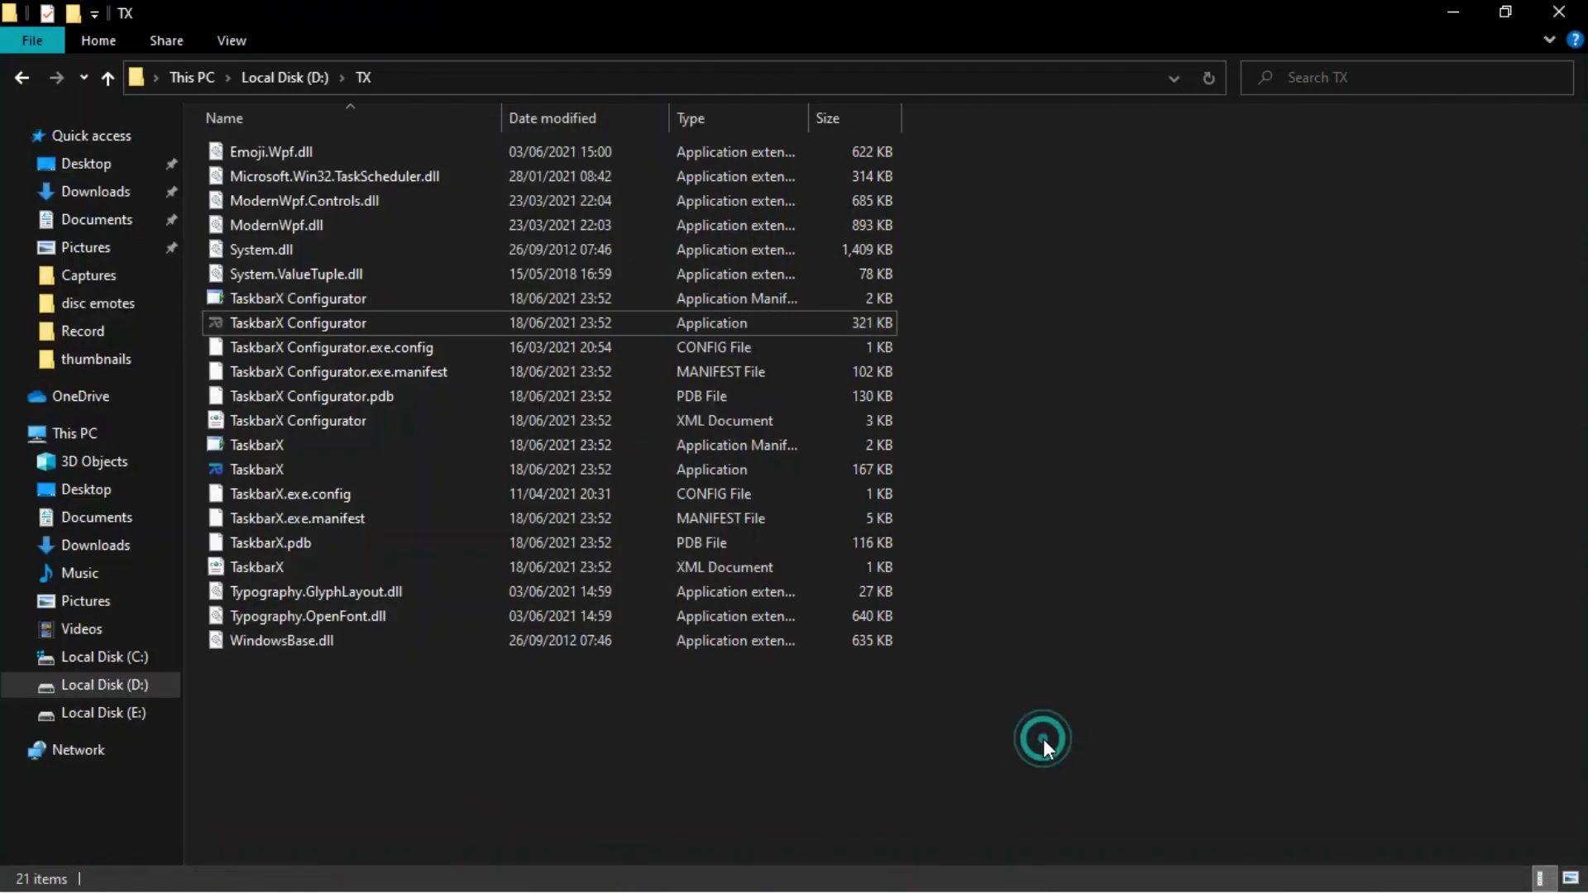
pyautogui.click(1453, 12)
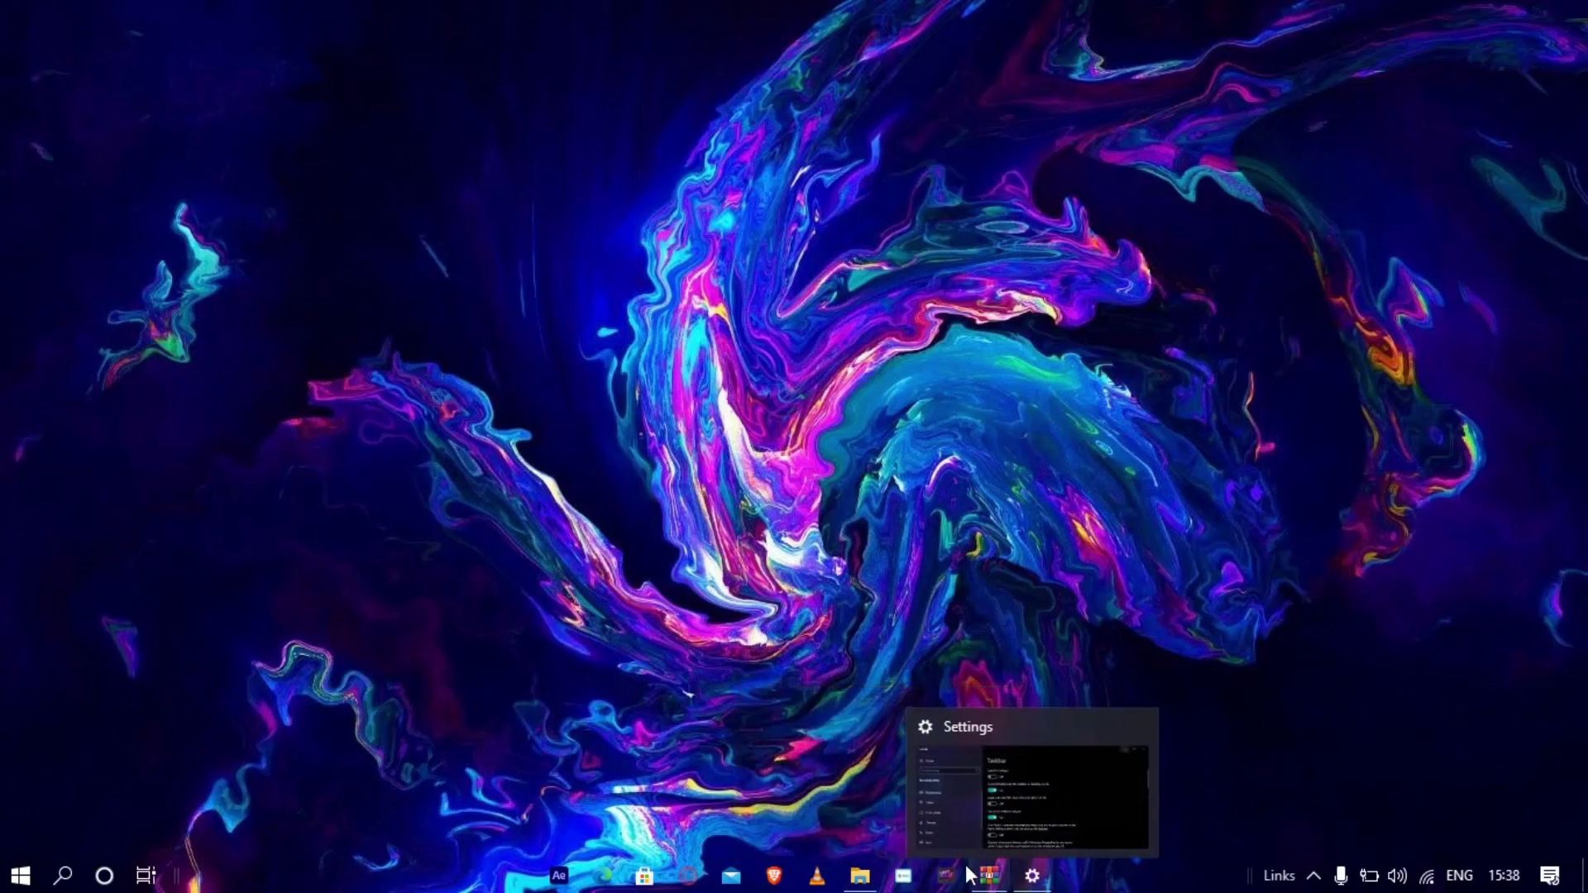
pyautogui.click(866, 885)
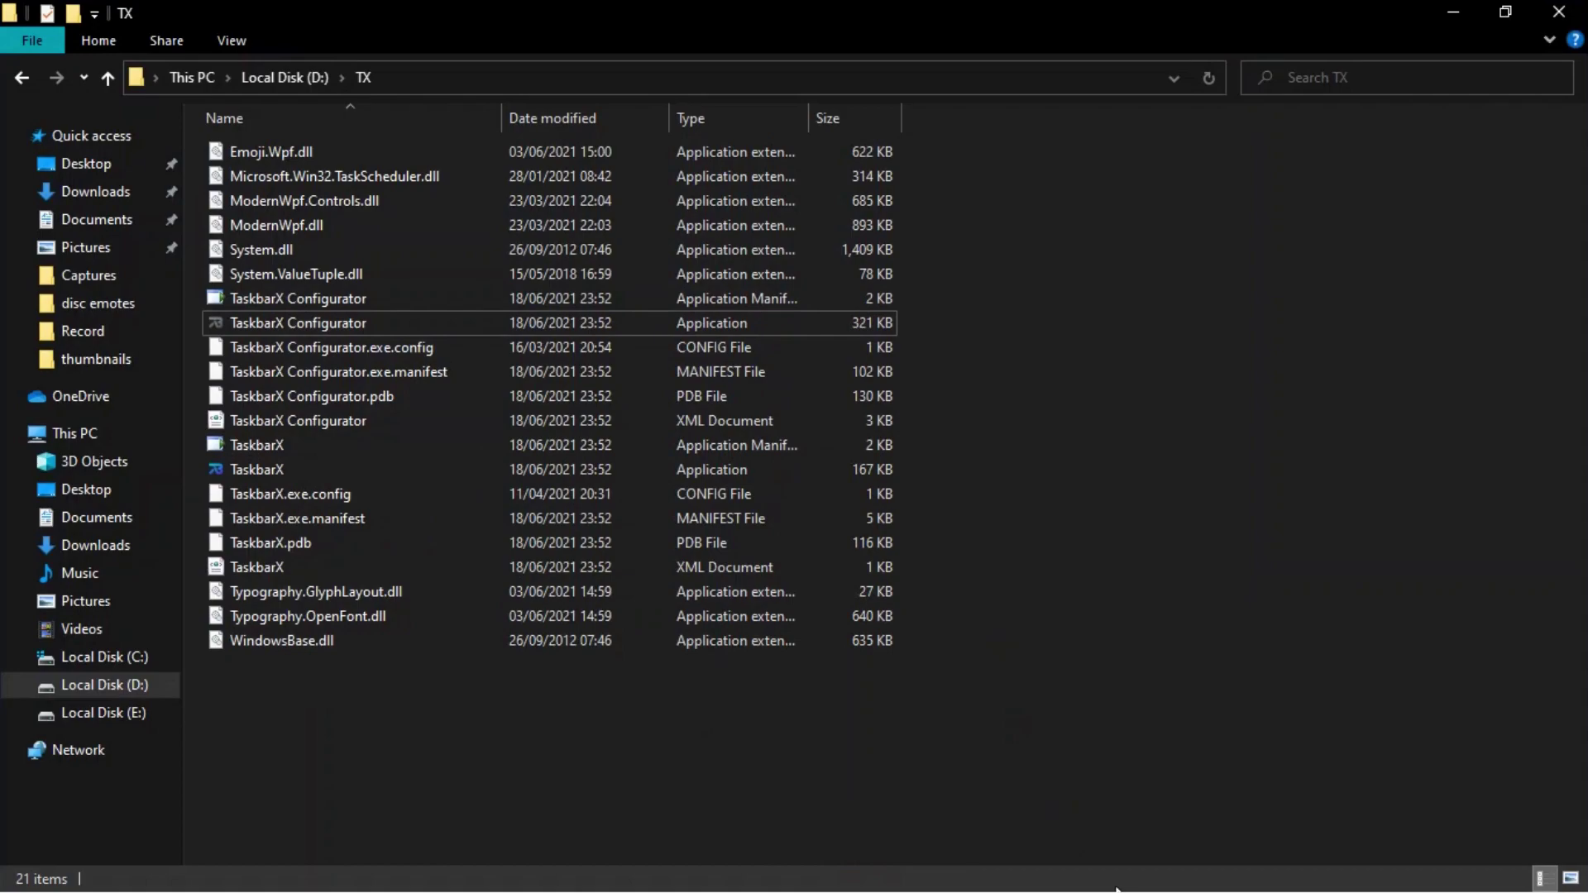
pyautogui.click(1453, 12)
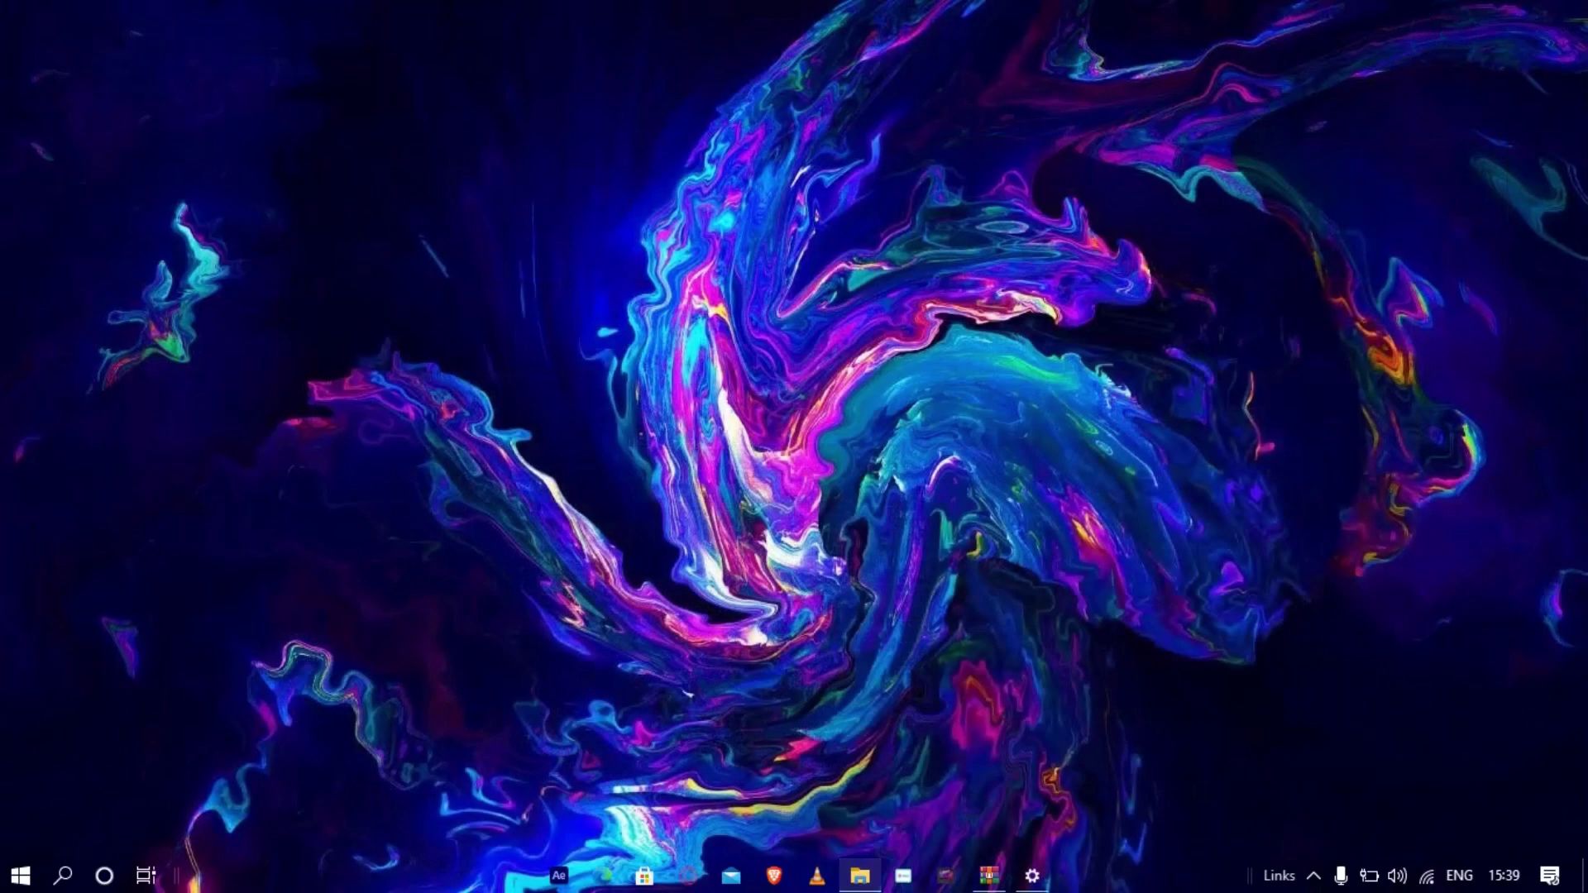
# Launch TaskbarX Configurator again from the TX folder, move its window higher, and stop TaskbarX
pyautogui.click(1032, 878)
pyautogui.click(860, 878)
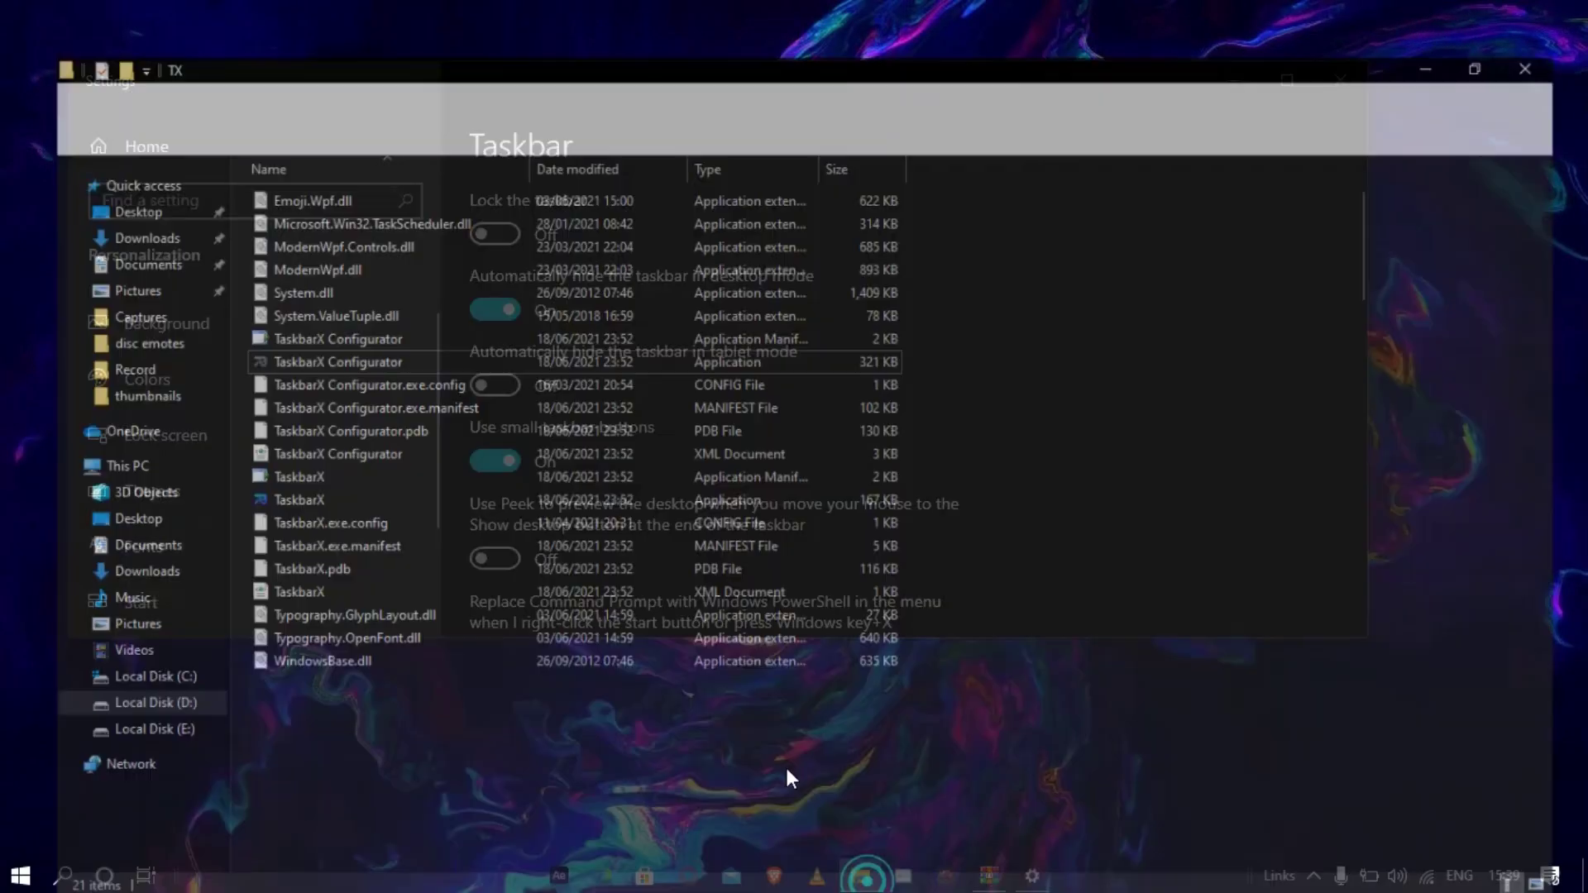
pyautogui.click(344, 330)
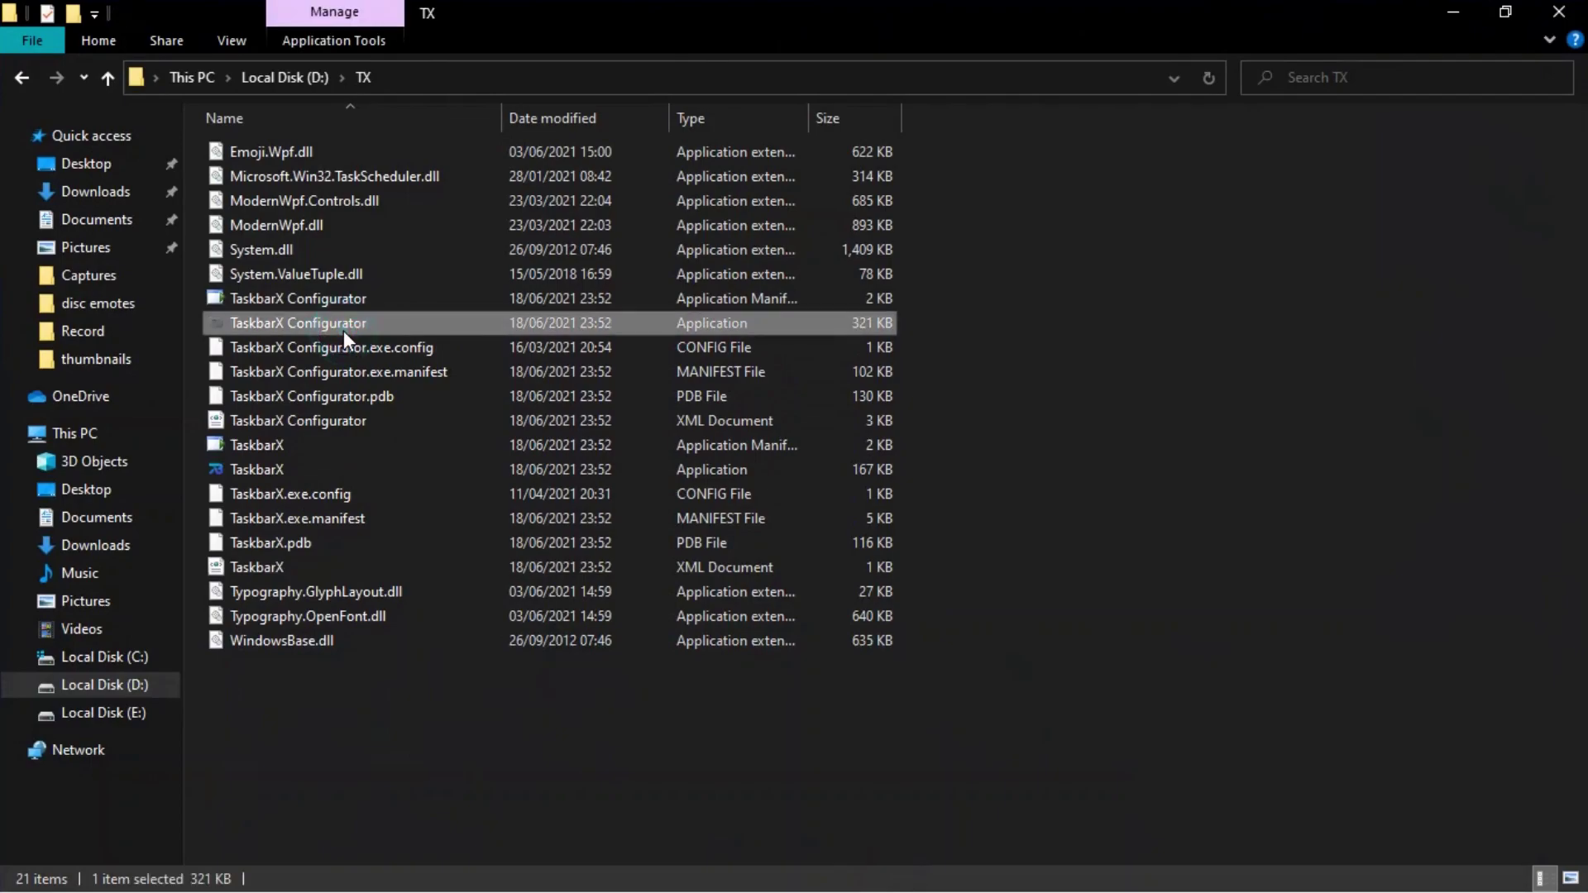
pyautogui.doubleClick(346, 331)
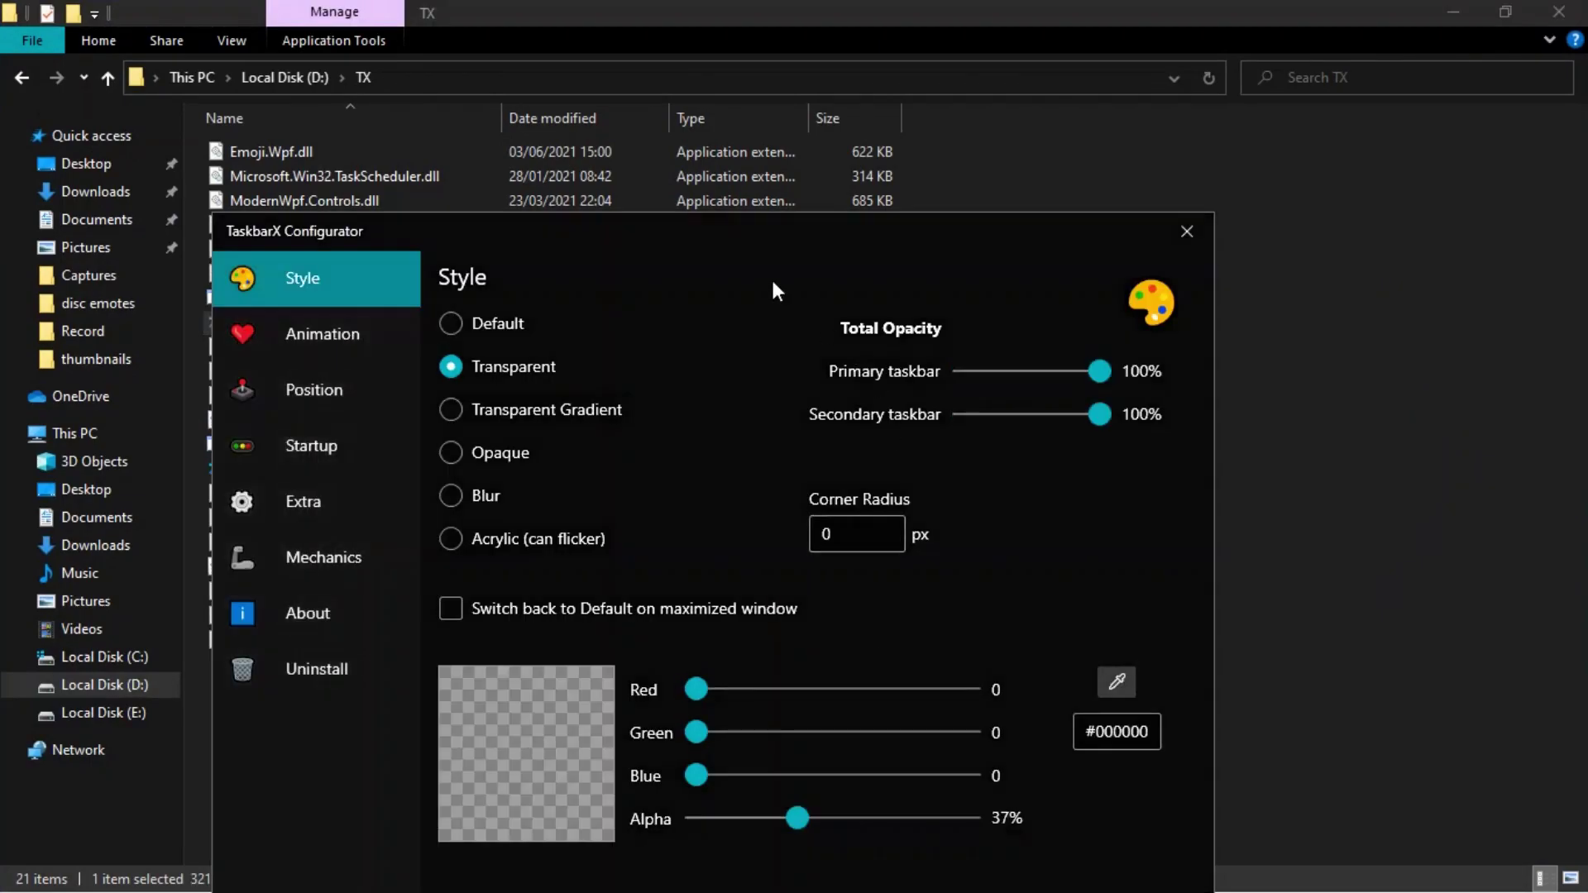
pyautogui.moveTo(693, 228); pyautogui.dragTo(589, 16)
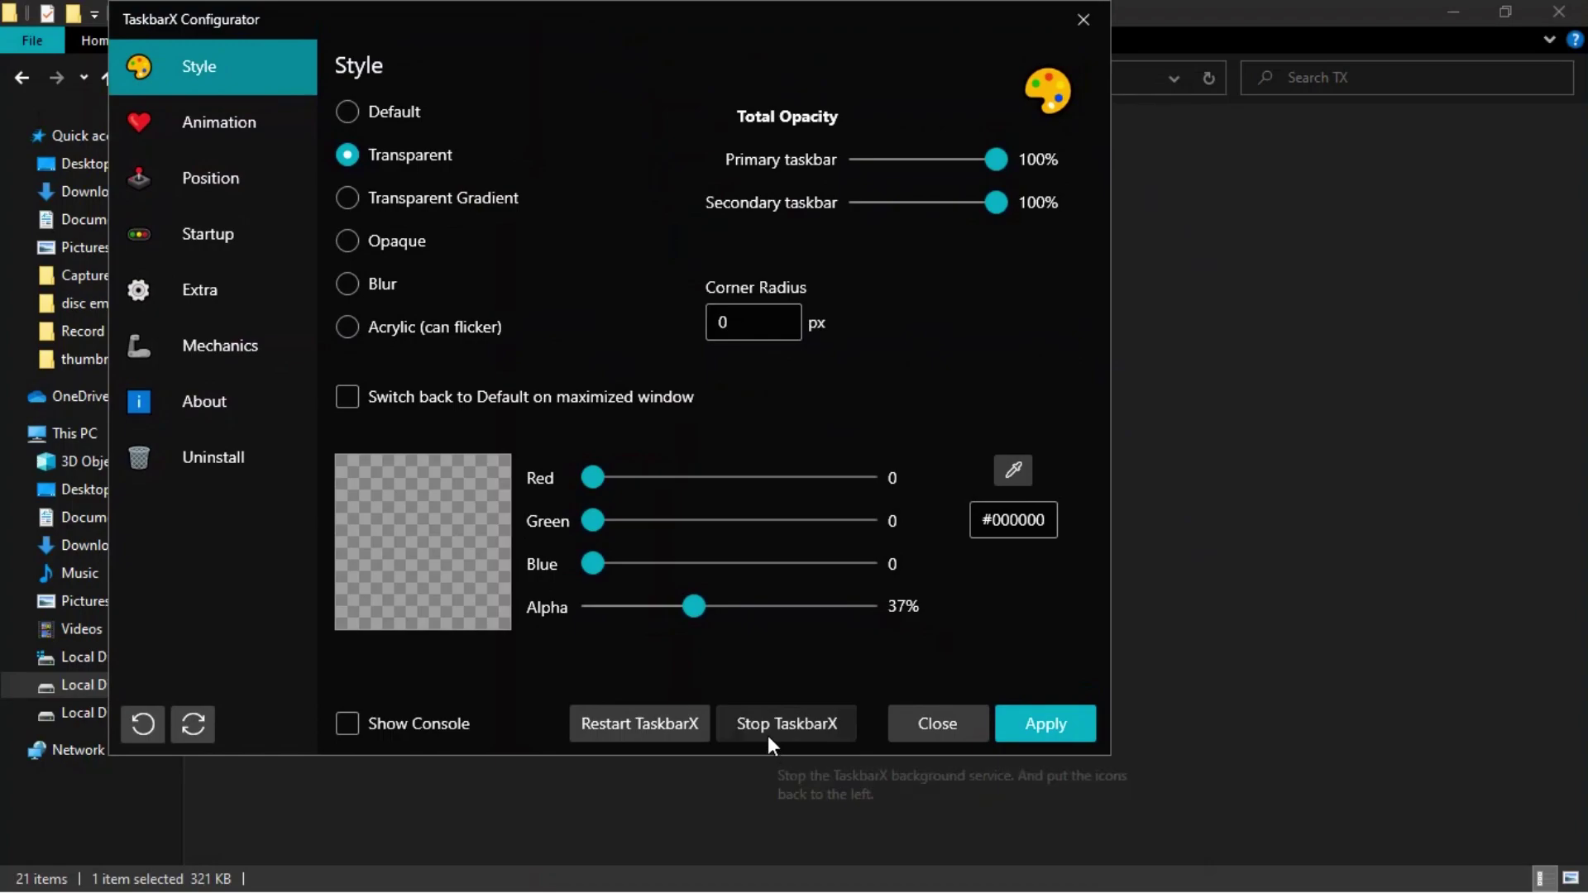
pyautogui.click(768, 735)
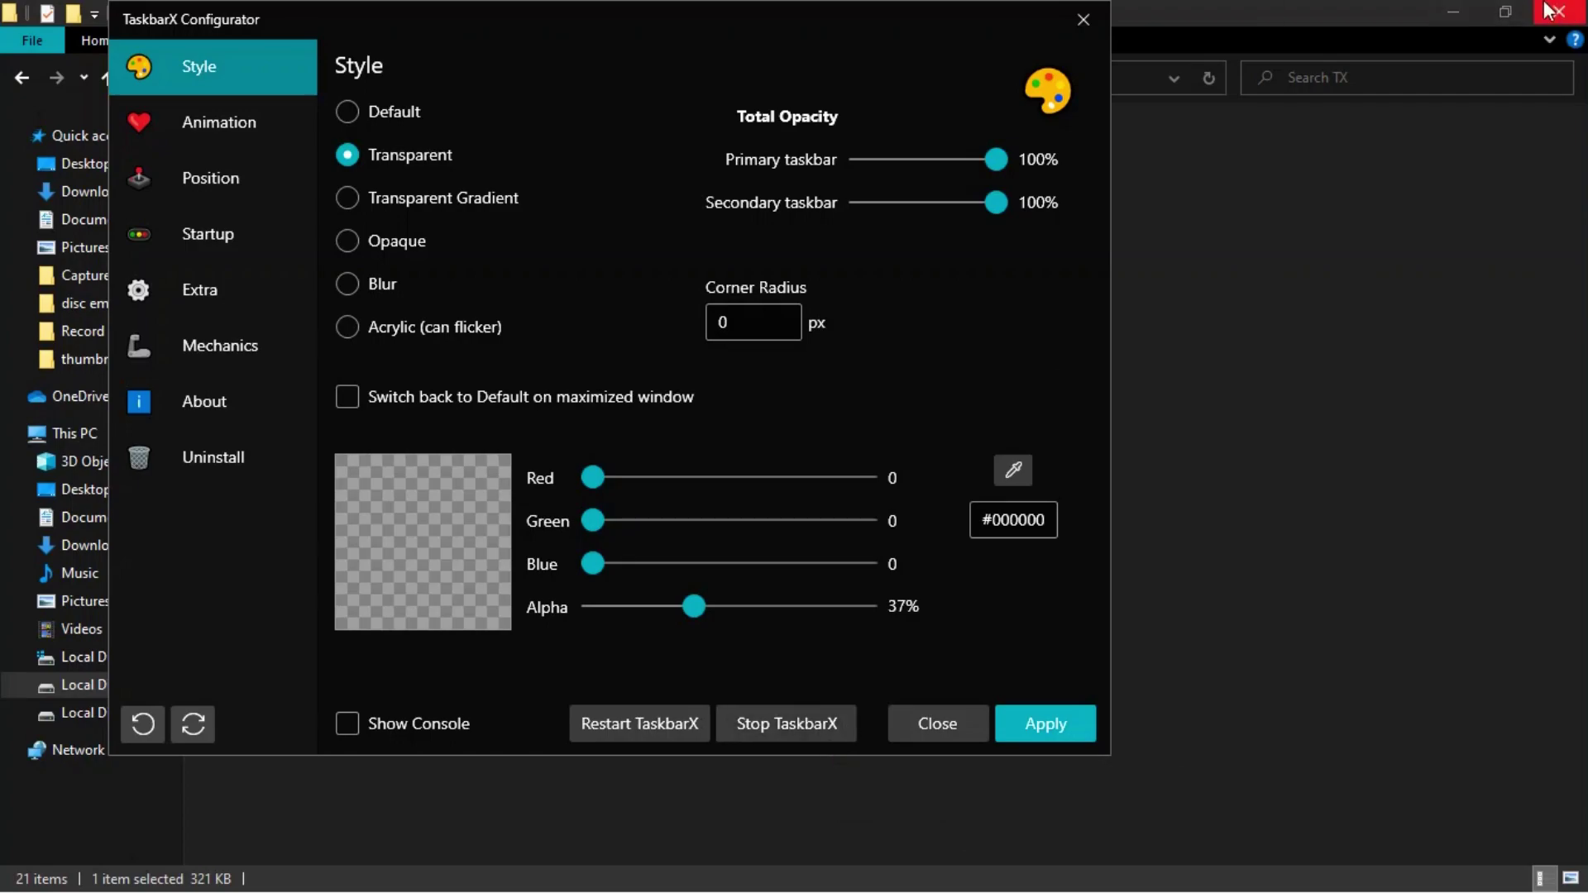
pyautogui.click(780, 730)
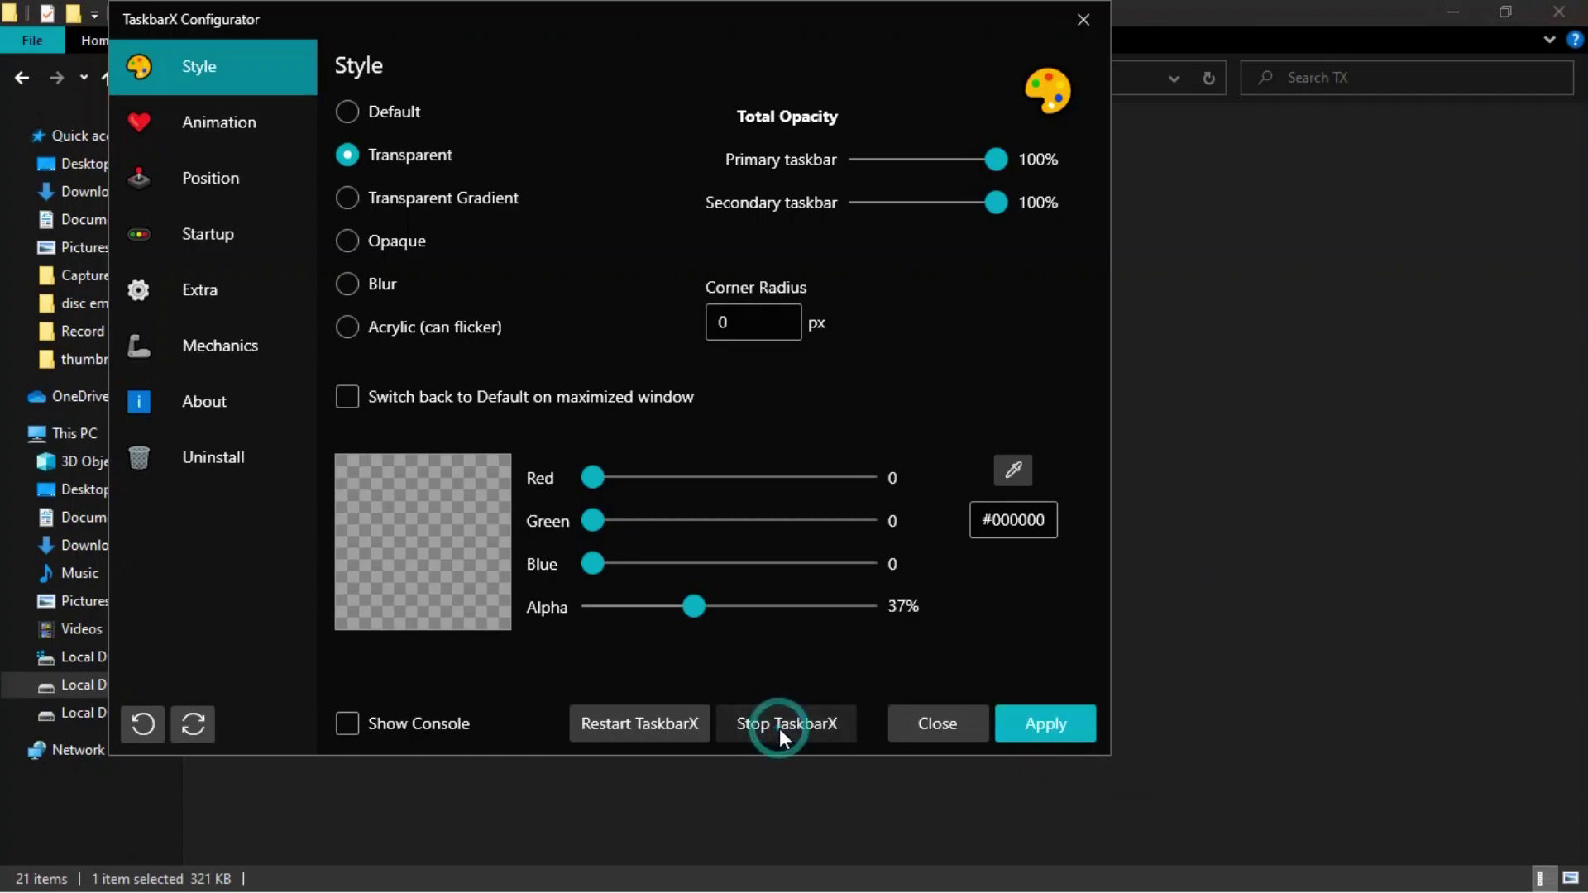
# Close TaskbarX Configurator and the Taskbar settings window, and minimize the TX folder
pyautogui.click(1456, 10)
pyautogui.click(1090, 21)
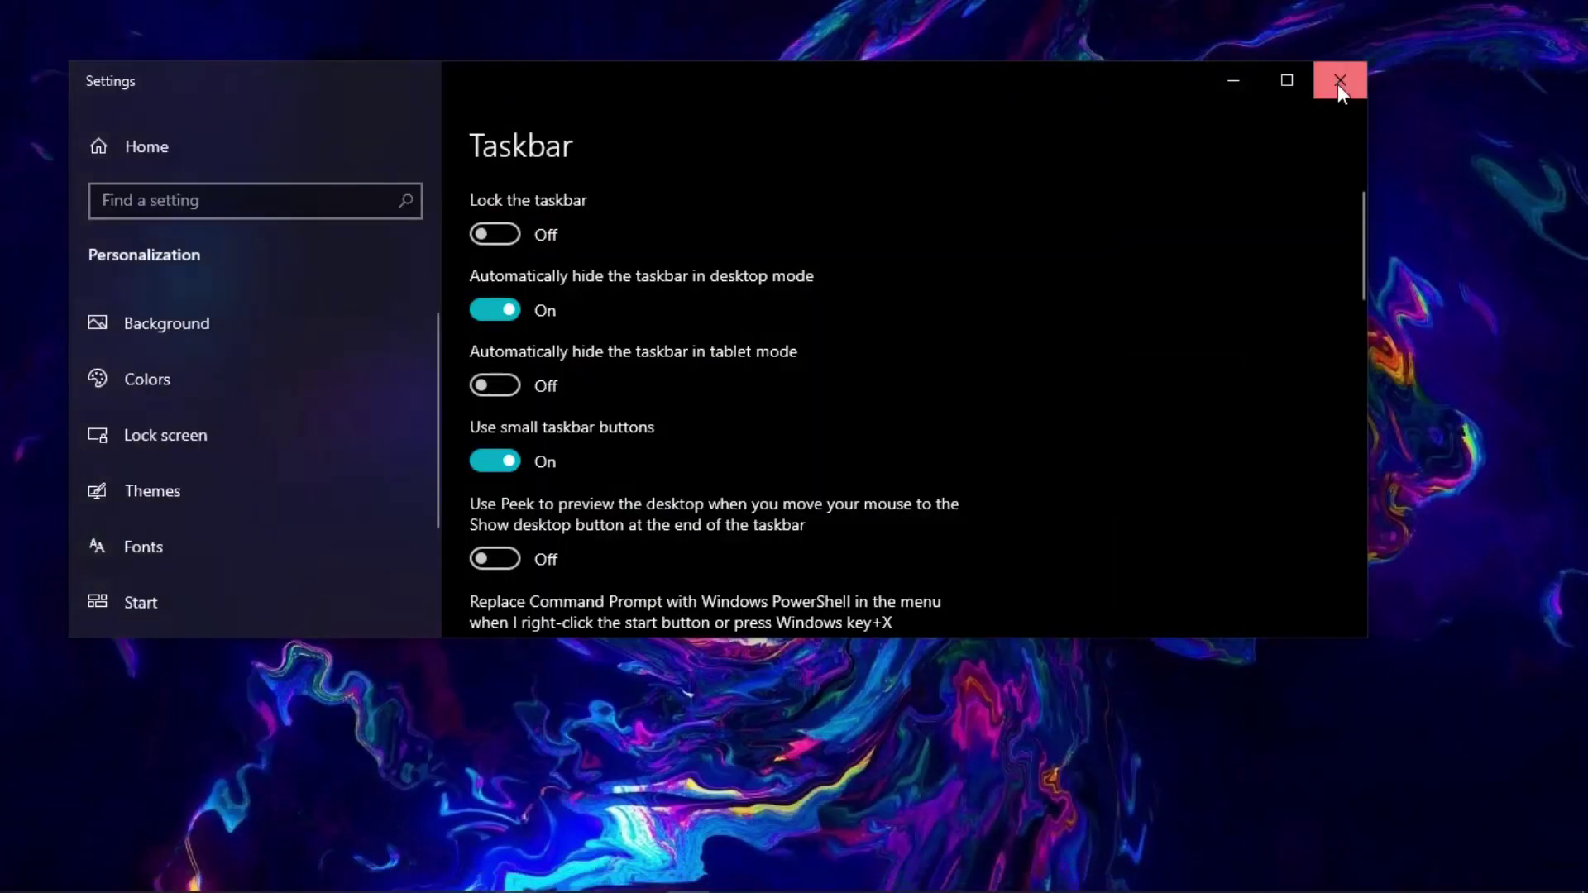
pyautogui.click(1340, 82)
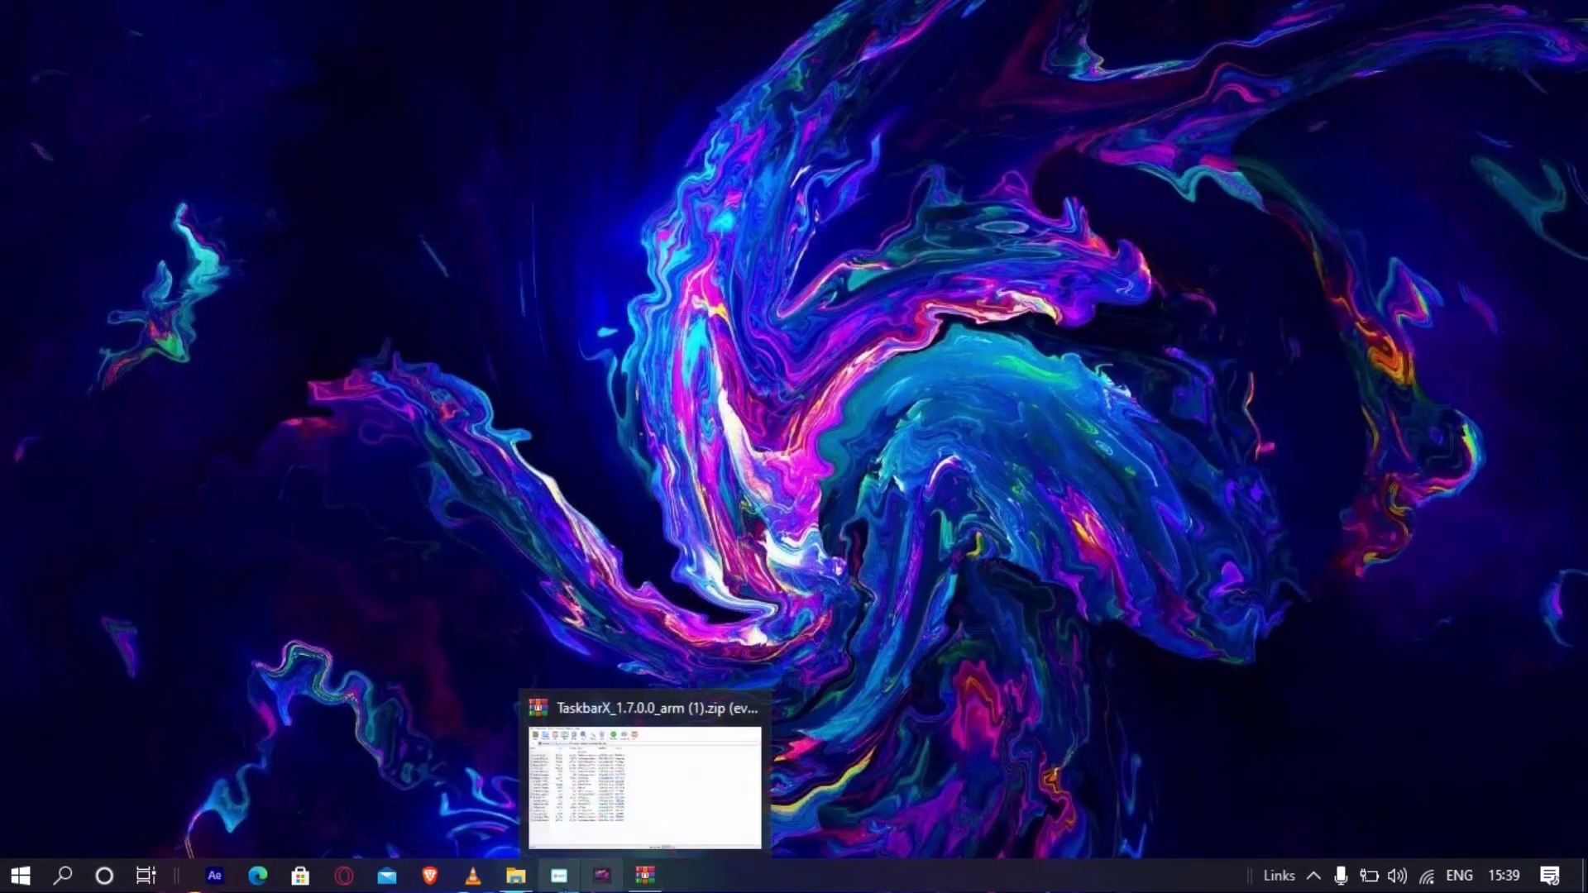
# Relaunch TaskbarX Configurator from the TX folder, reapply the Transparent style, and close the configurator and the TaskbarX archive window
pyautogui.moveTo(515, 875)
pyautogui.click(544, 776)
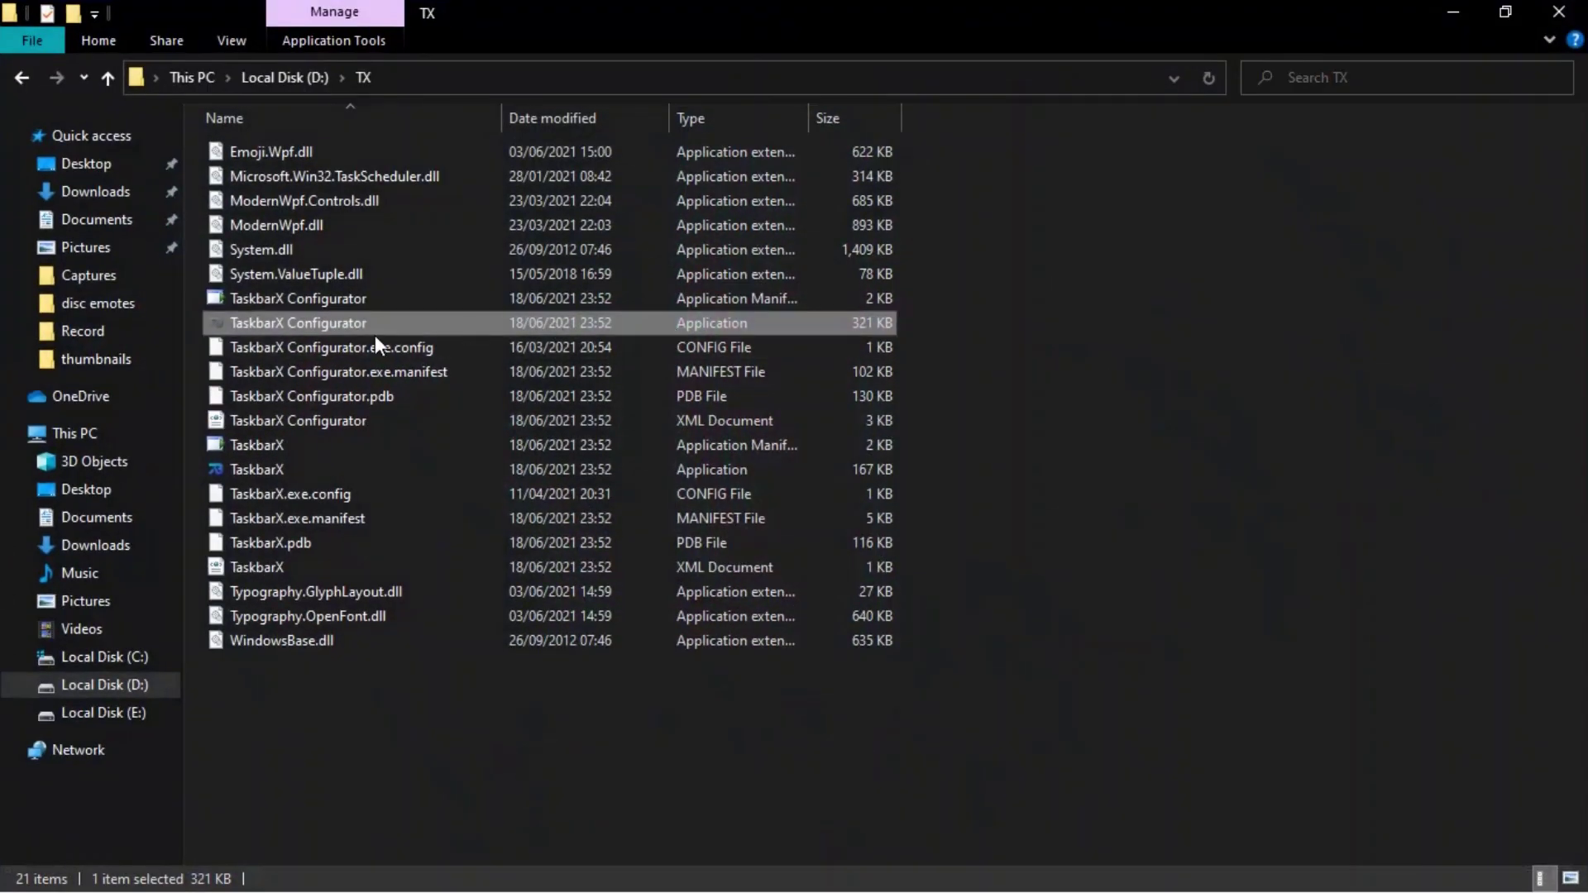
pyautogui.doubleClick(294, 330)
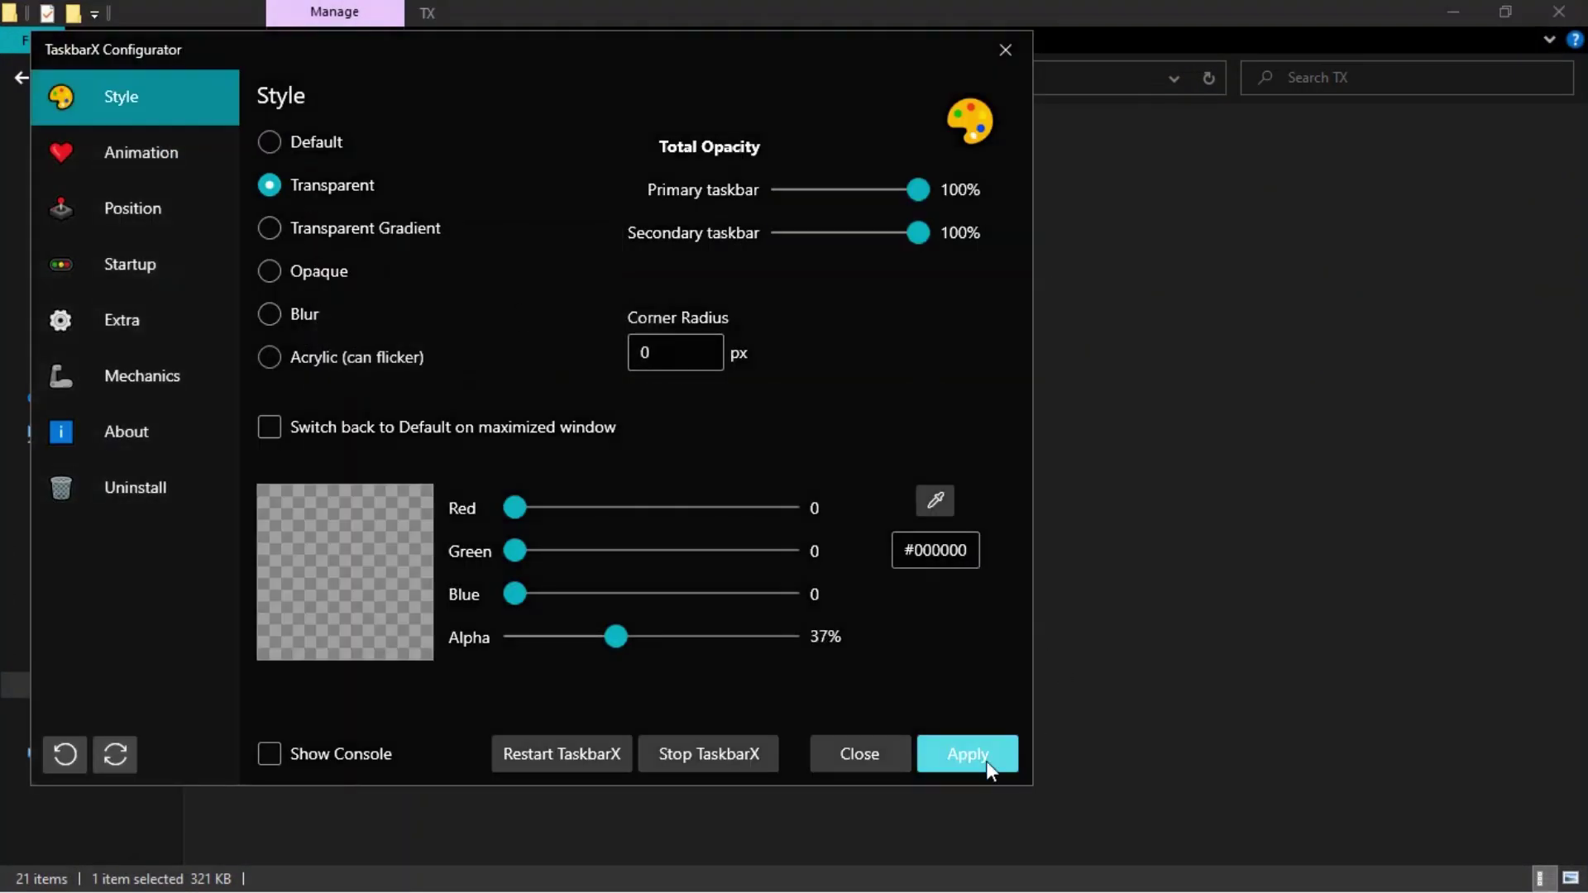
pyautogui.click(984, 759)
pyautogui.click(984, 759)
pyautogui.click(856, 754)
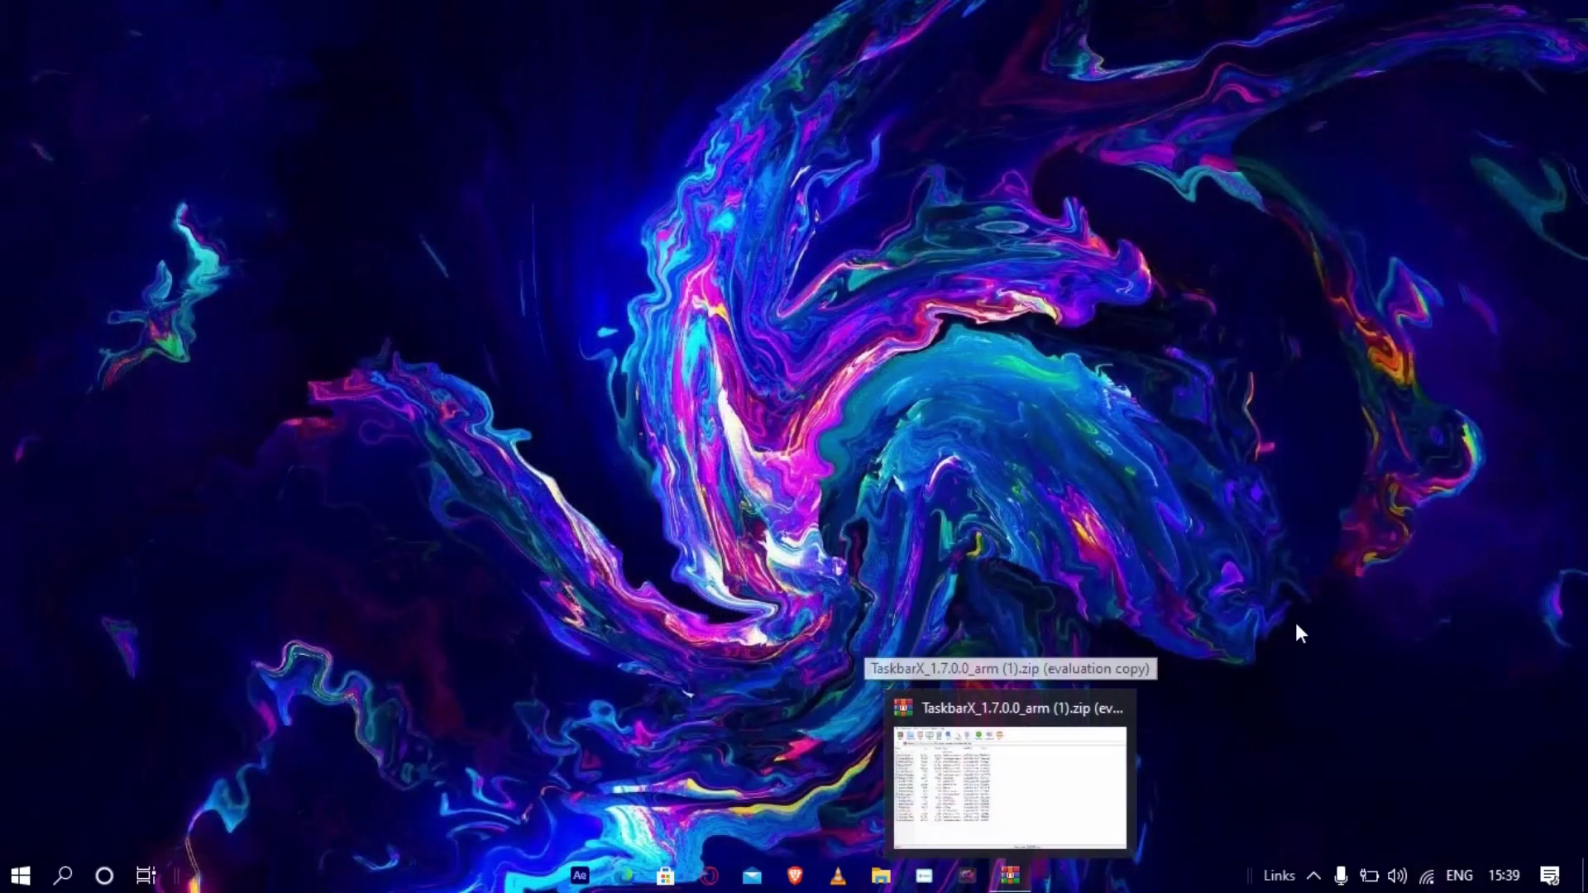
pyautogui.click(1116, 708)
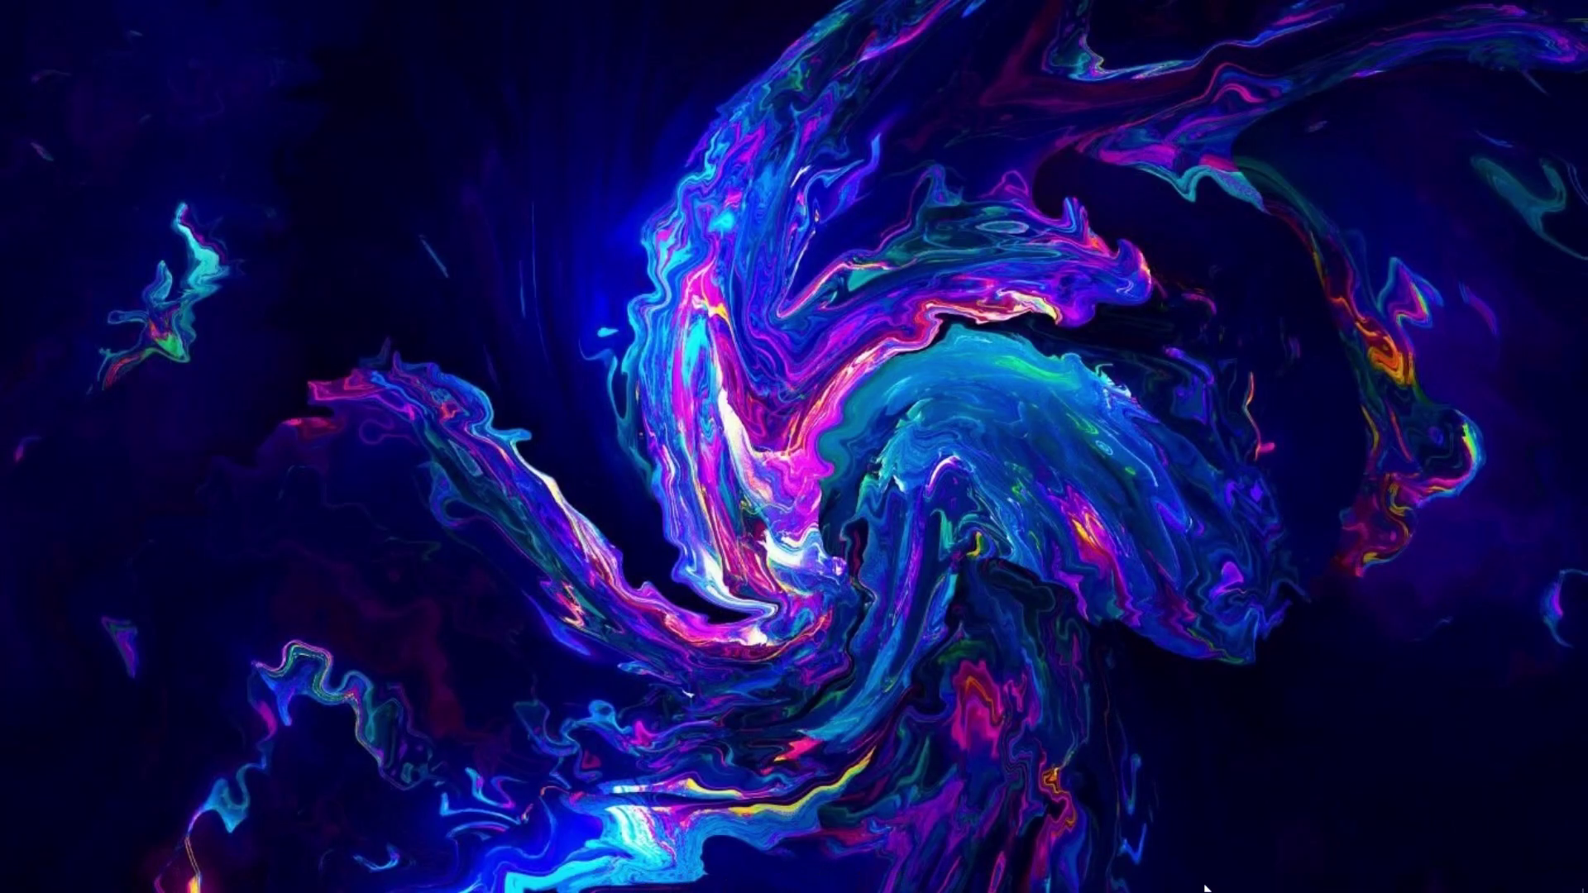
# View the Lively Wallpaper installer lively_setup_x86_full_v1702 in the Downloads folder and return to the desktop
pyautogui.moveTo(894, 878)
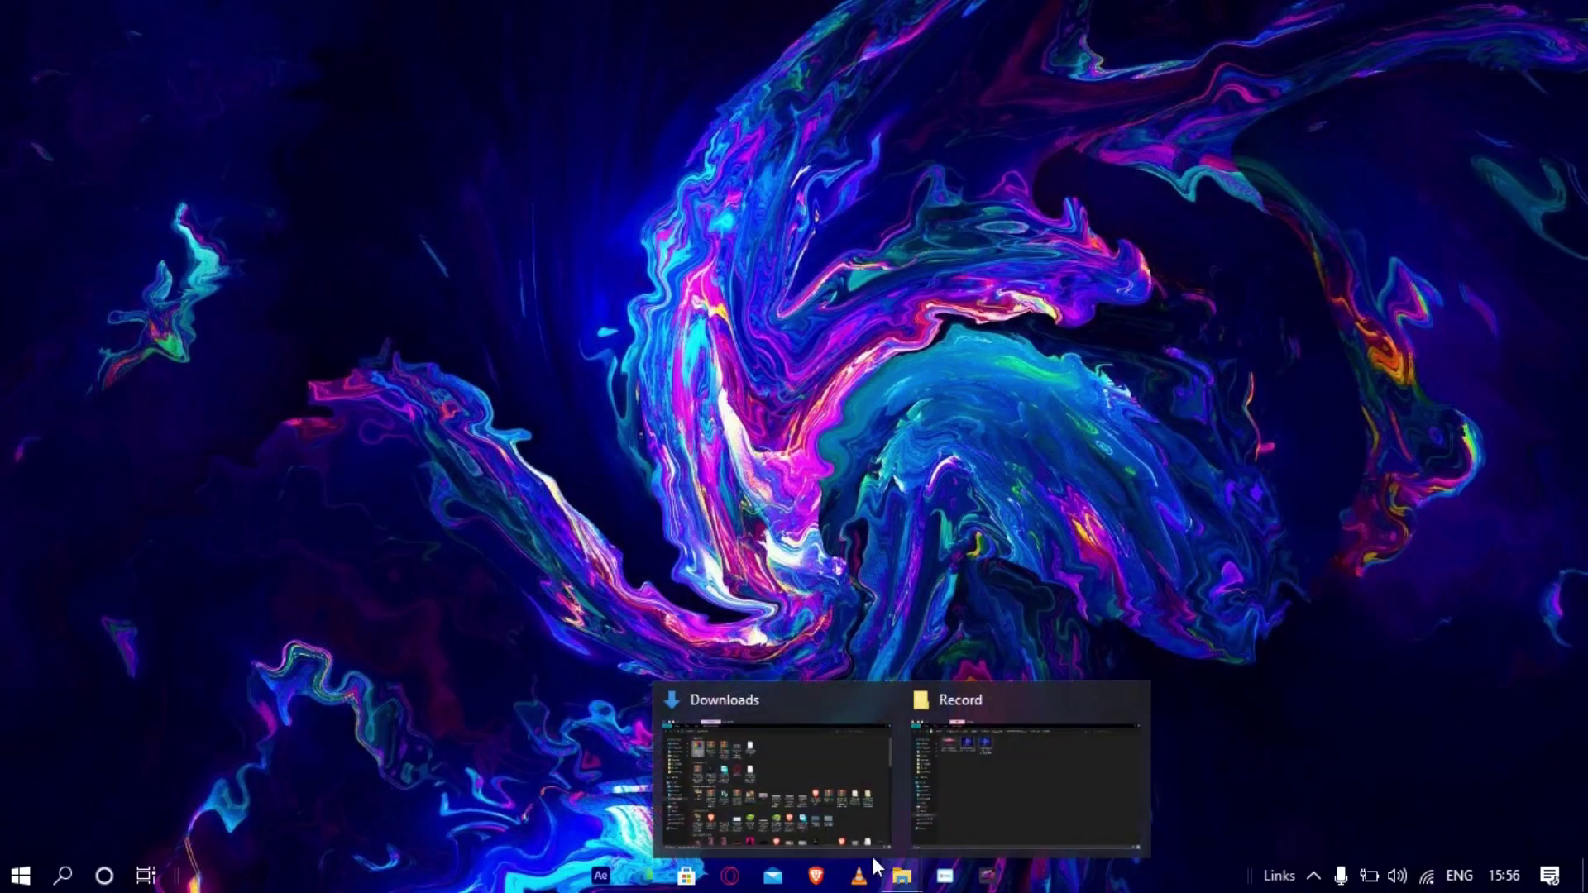
pyautogui.click(721, 732)
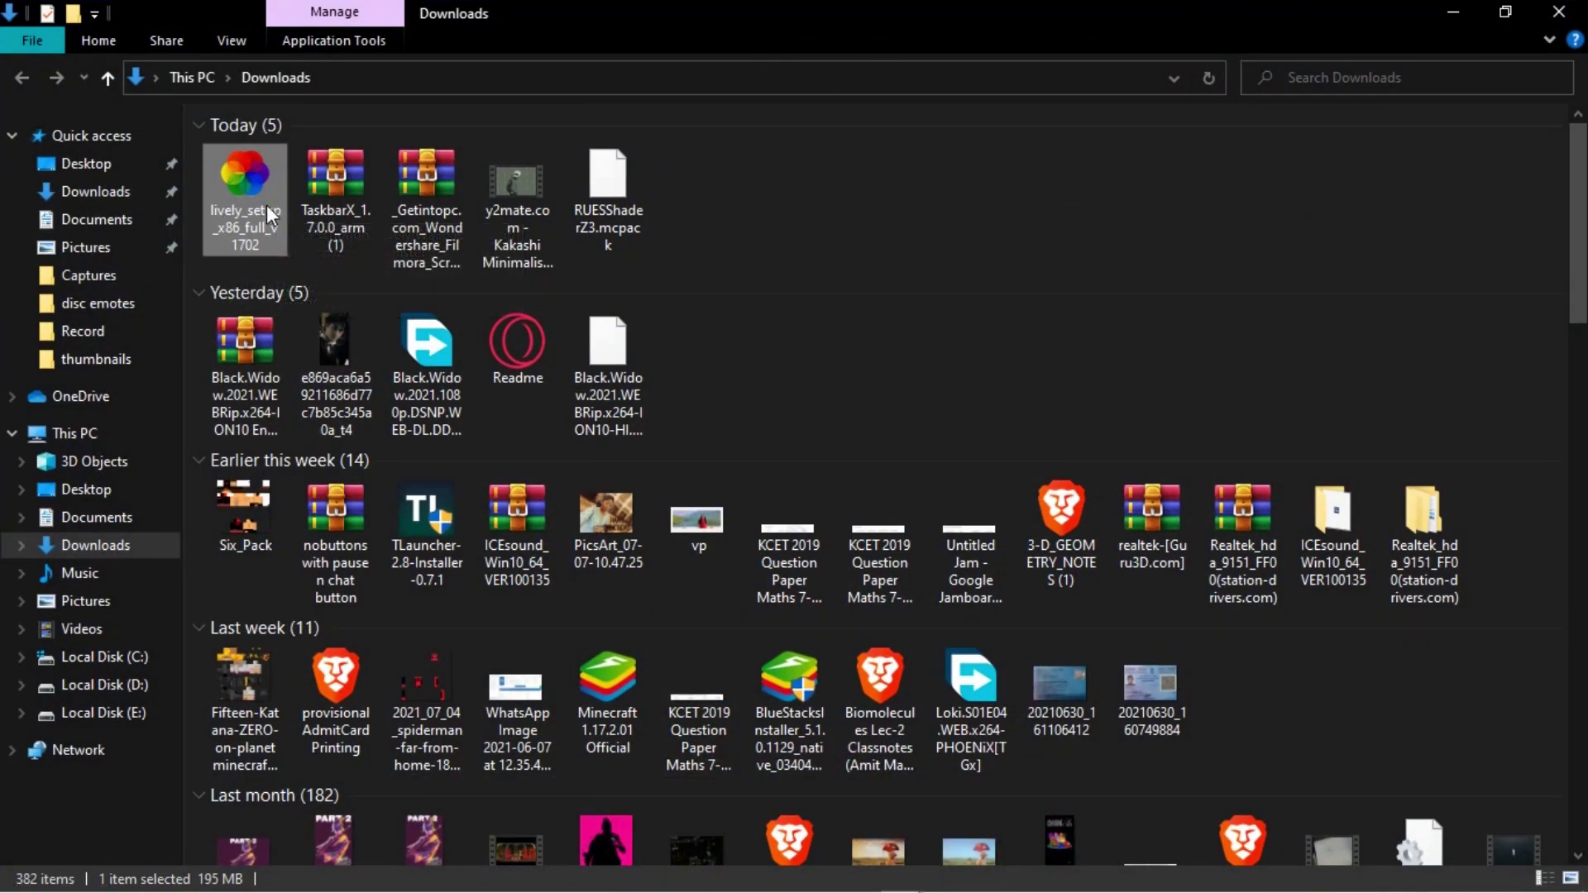
pyautogui.click(1489, 10)
pyautogui.click(1361, 220)
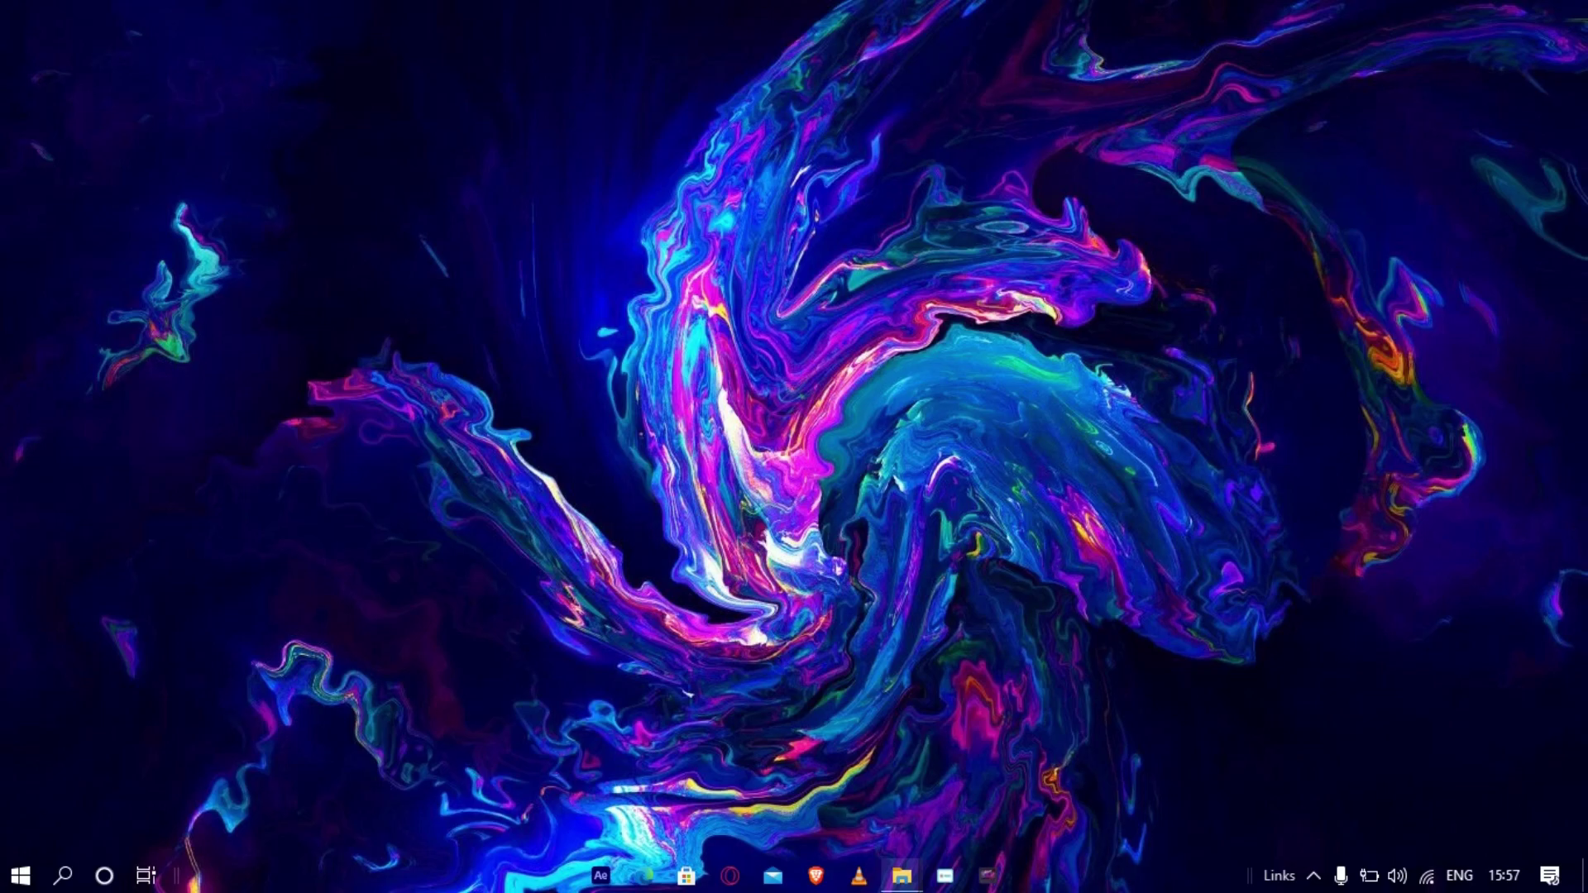
# Find Lively Wallpaper by searching the installed apps for "live", launch it, and move its window slightly higher
pyautogui.click(20, 875)
pyautogui.write('liv')
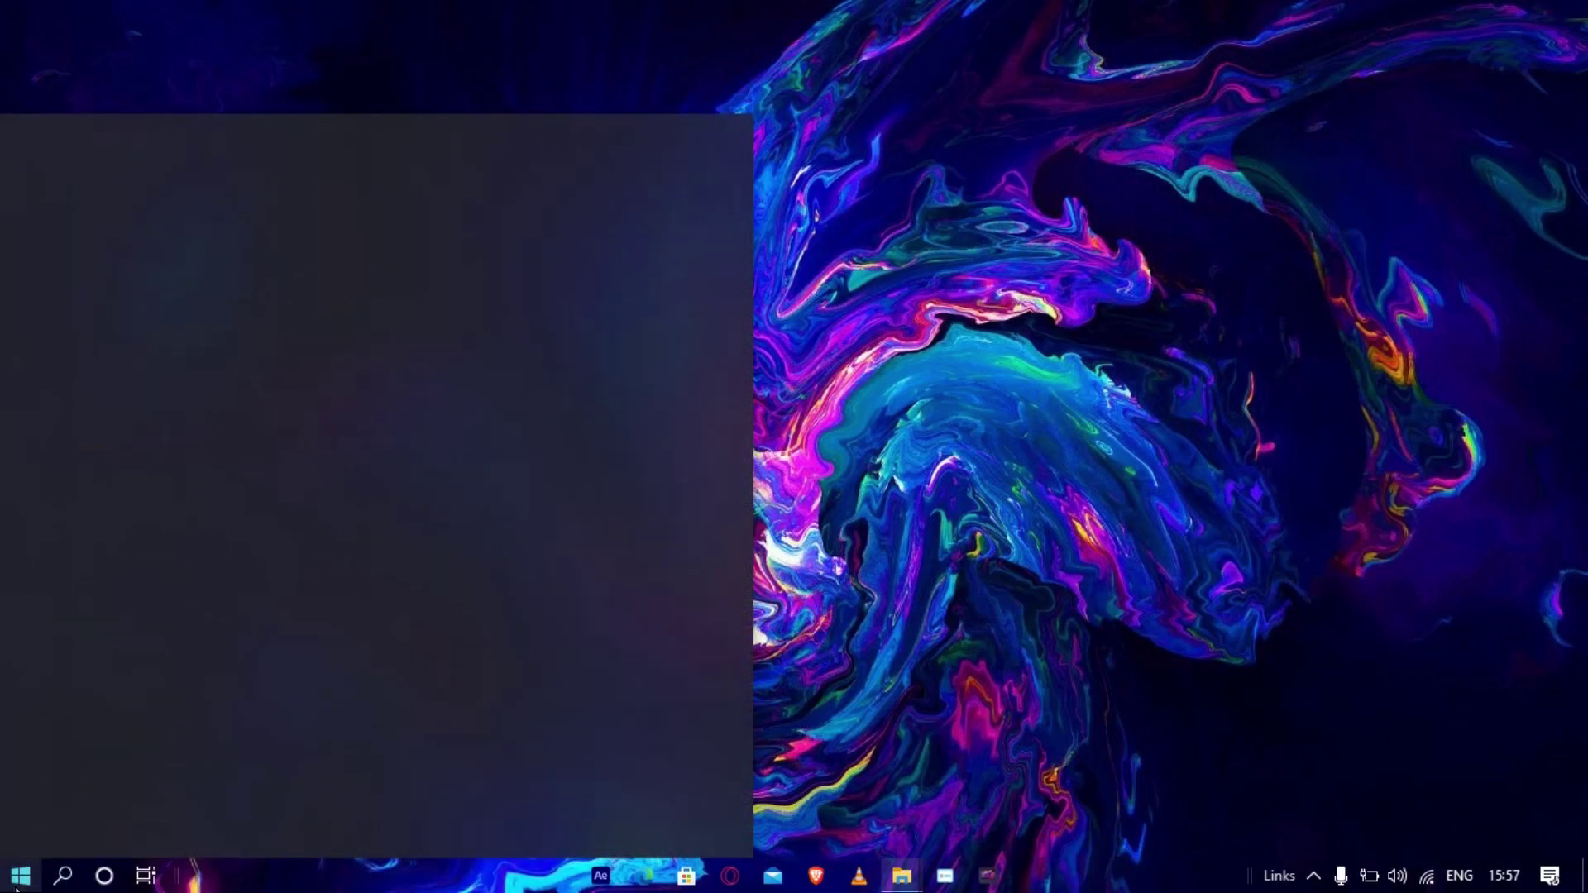
pyautogui.write('e')
pyautogui.press('Return')
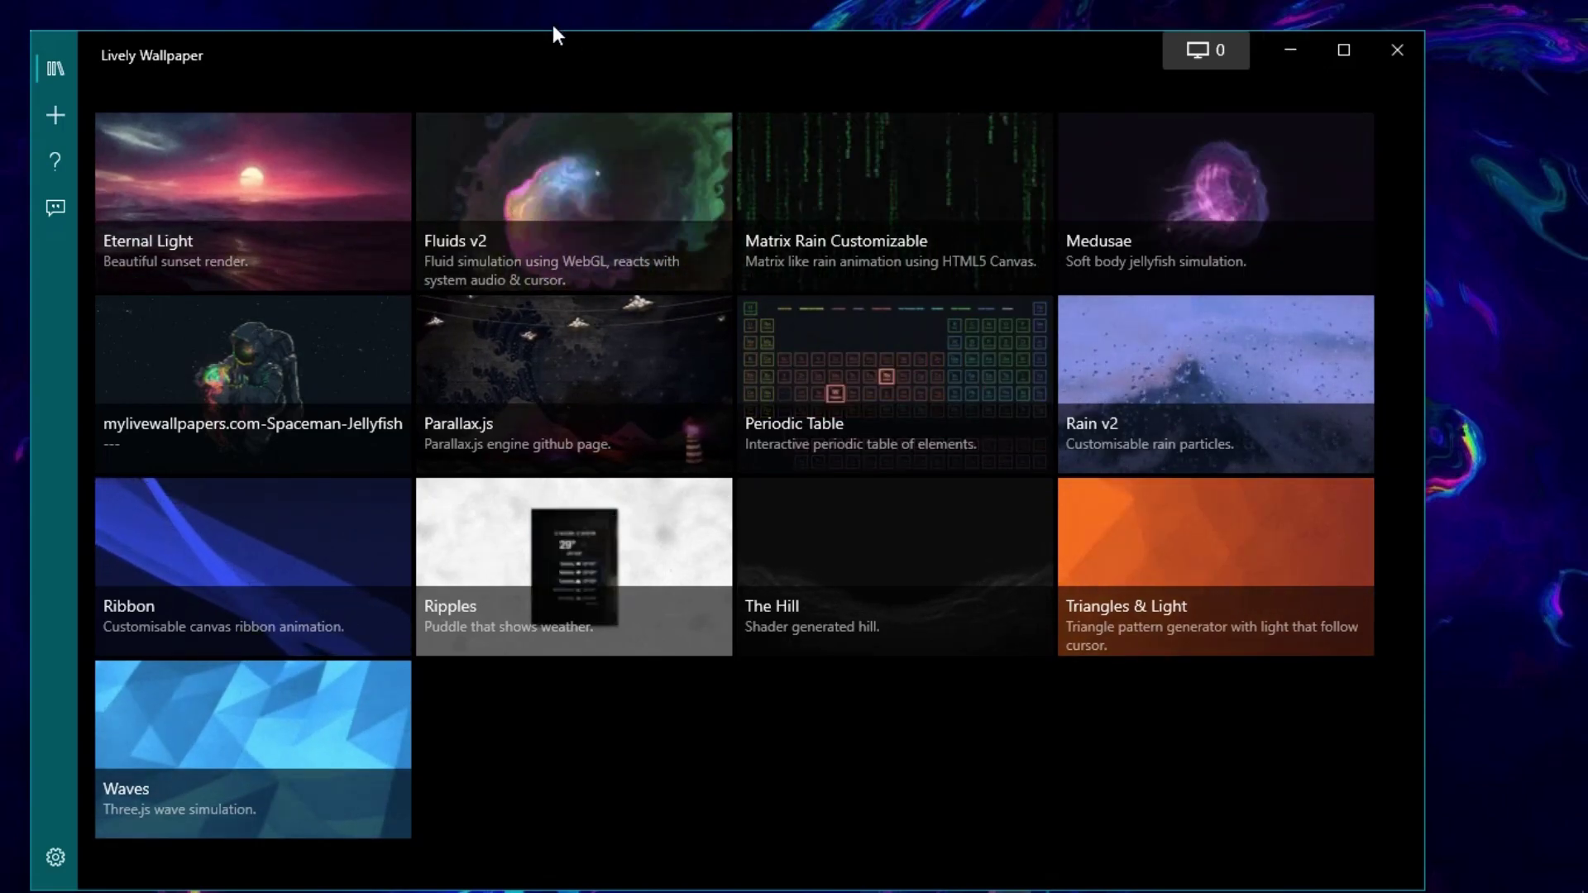
pyautogui.moveTo(571, 52); pyautogui.dragTo(573, 29)
# Minimize Lively Wallpaper, reopen it from its system tray icon, and dismiss the update dialog without downloading
pyautogui.click(1287, 27)
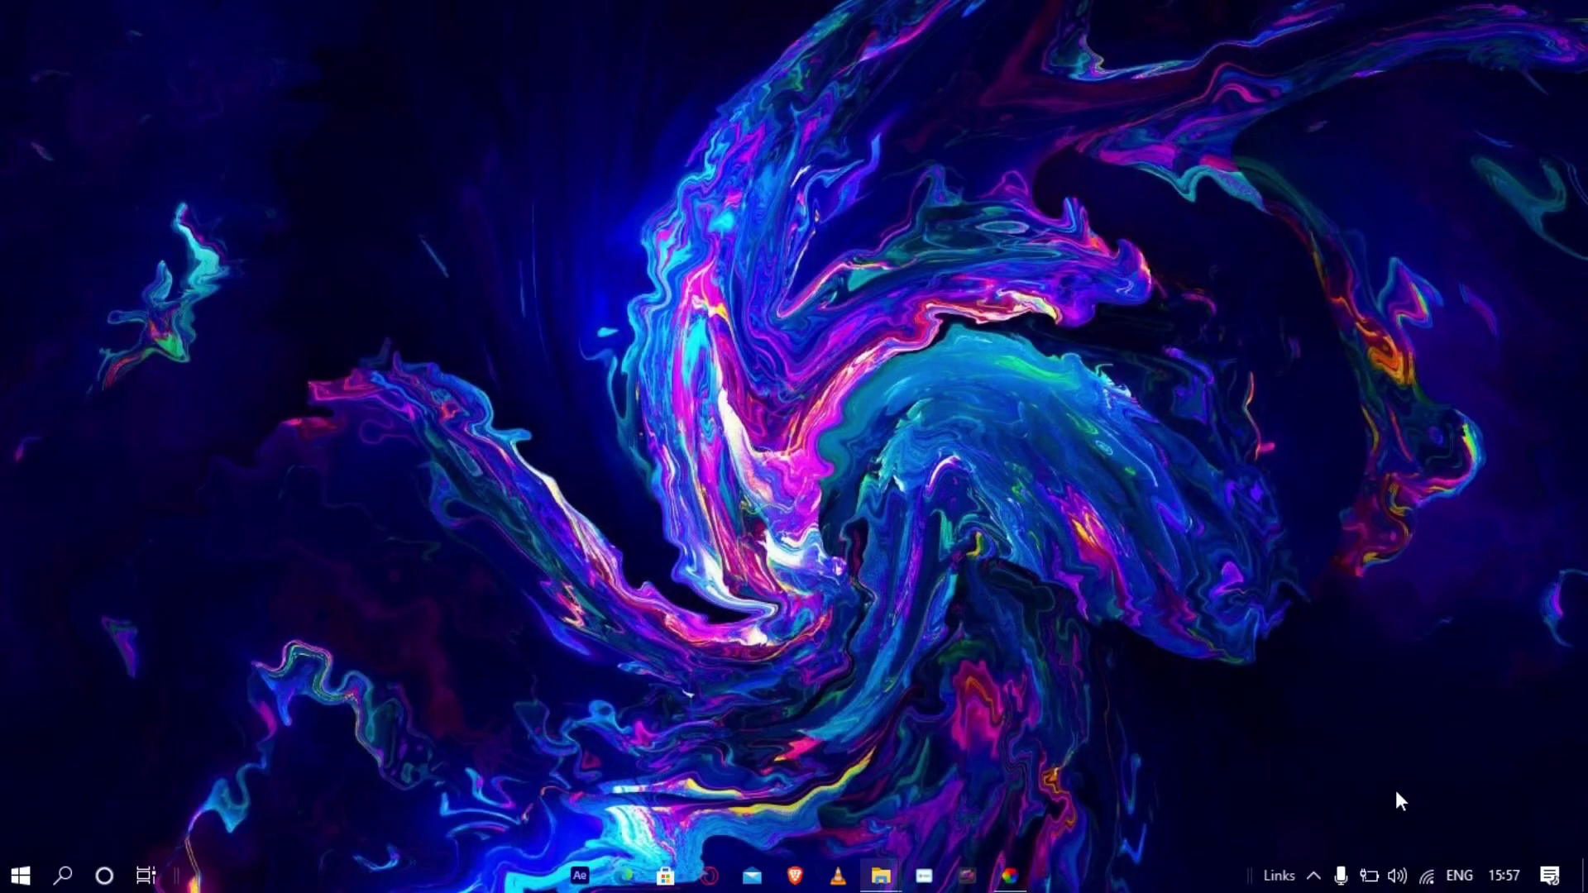
pyautogui.click(1315, 876)
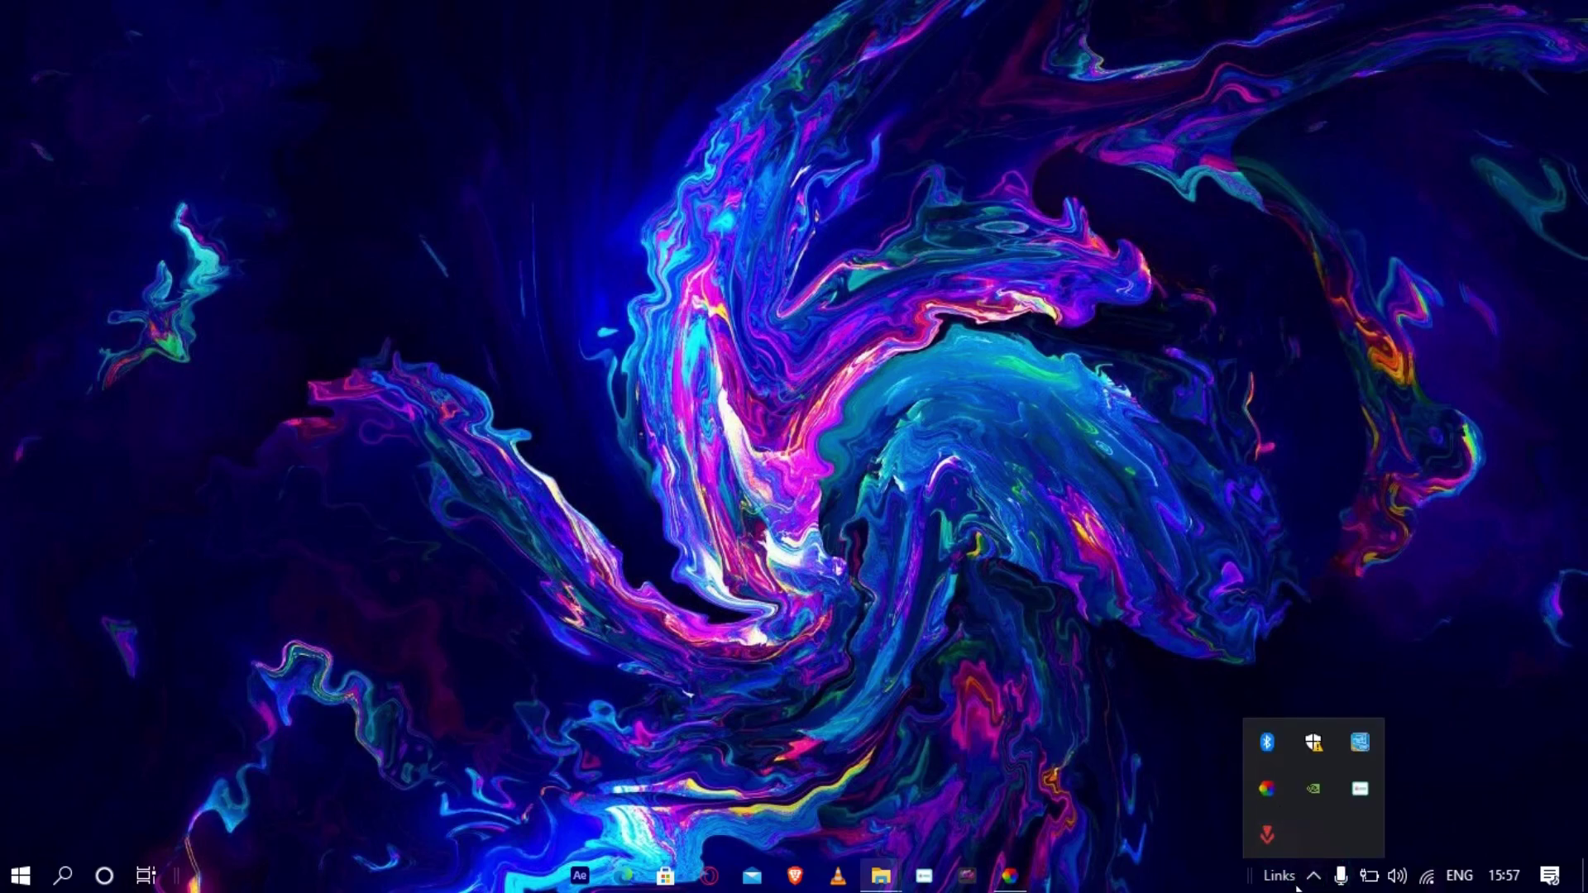
pyautogui.click(1313, 878)
pyautogui.click(1314, 878)
pyautogui.click(1323, 884)
pyautogui.click(1315, 878)
pyautogui.rightClick(1271, 799)
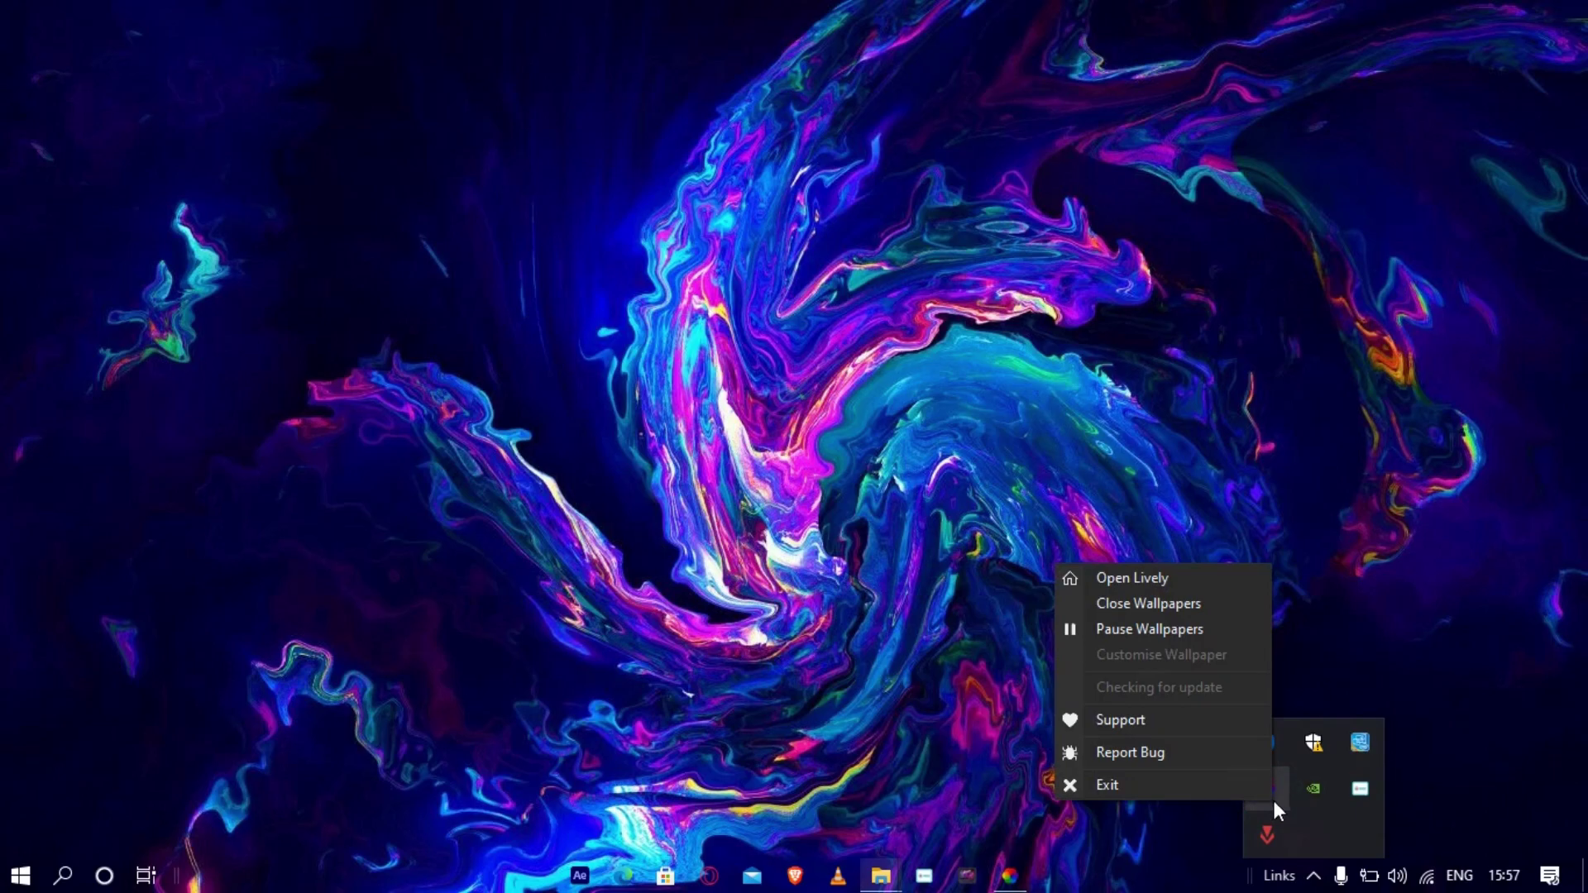
pyautogui.click(1114, 588)
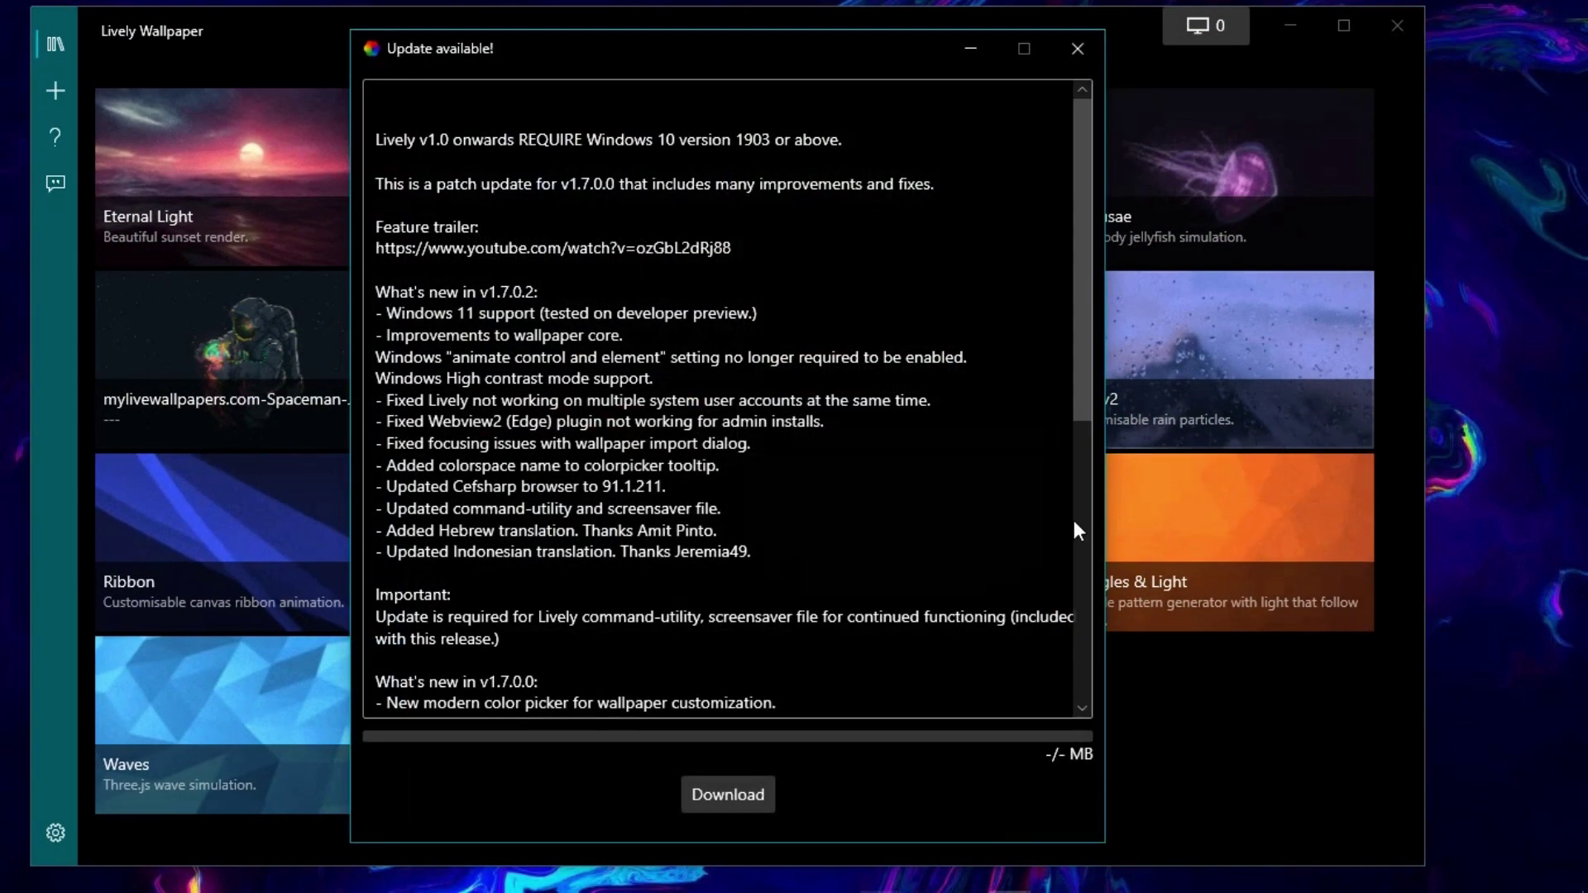
pyautogui.click(1078, 51)
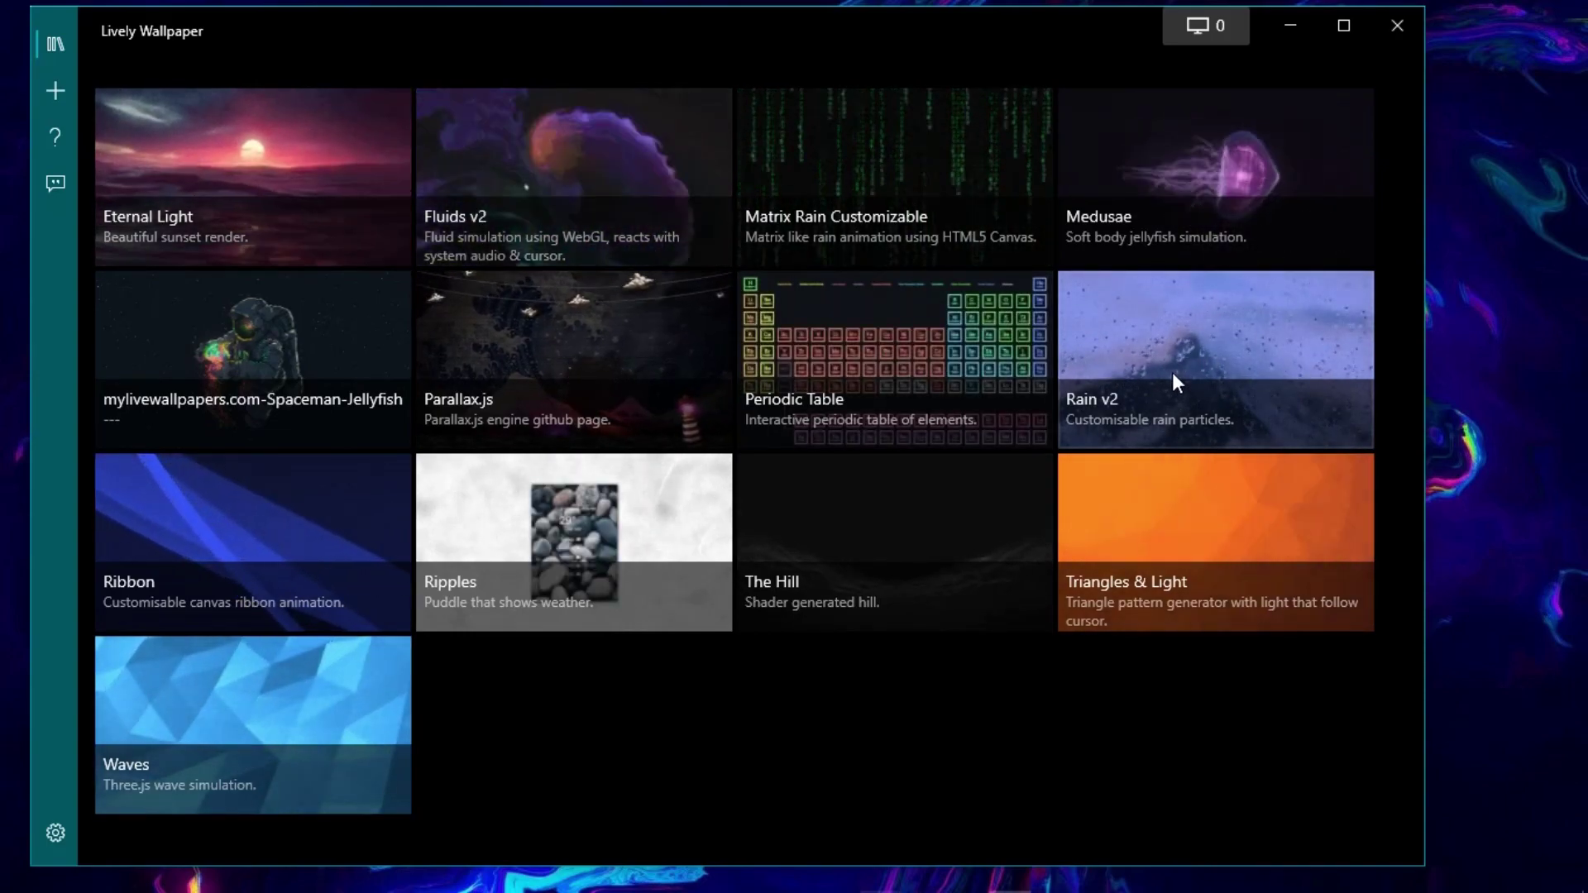
# Try the Periodic Table wallpaper from the Lively library and view it on the desktop
pyautogui.click(957, 388)
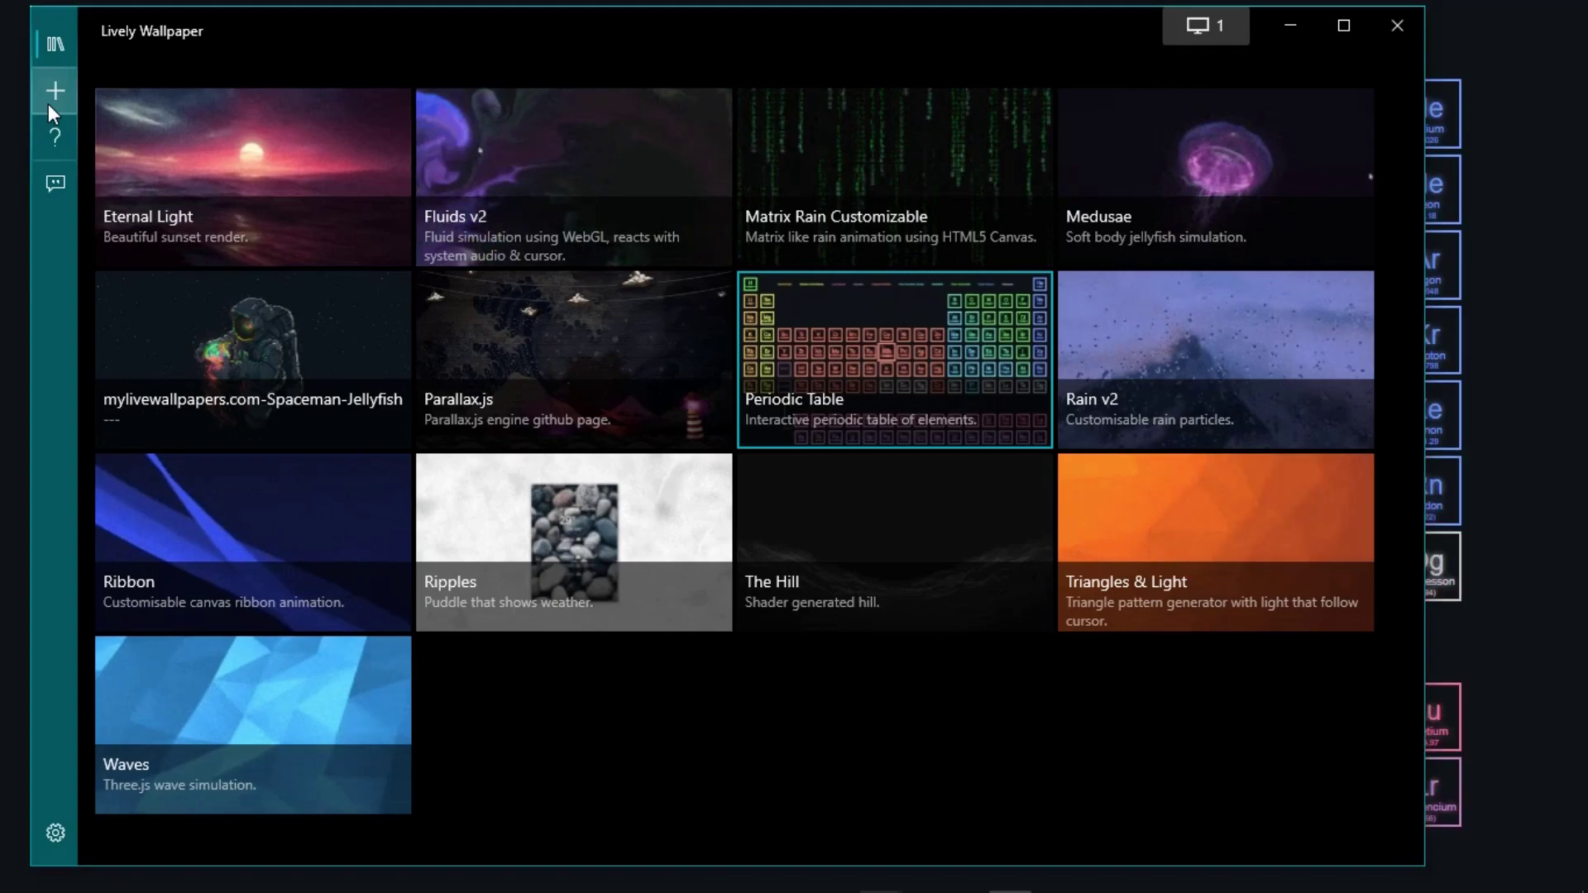
pyautogui.click(1295, 27)
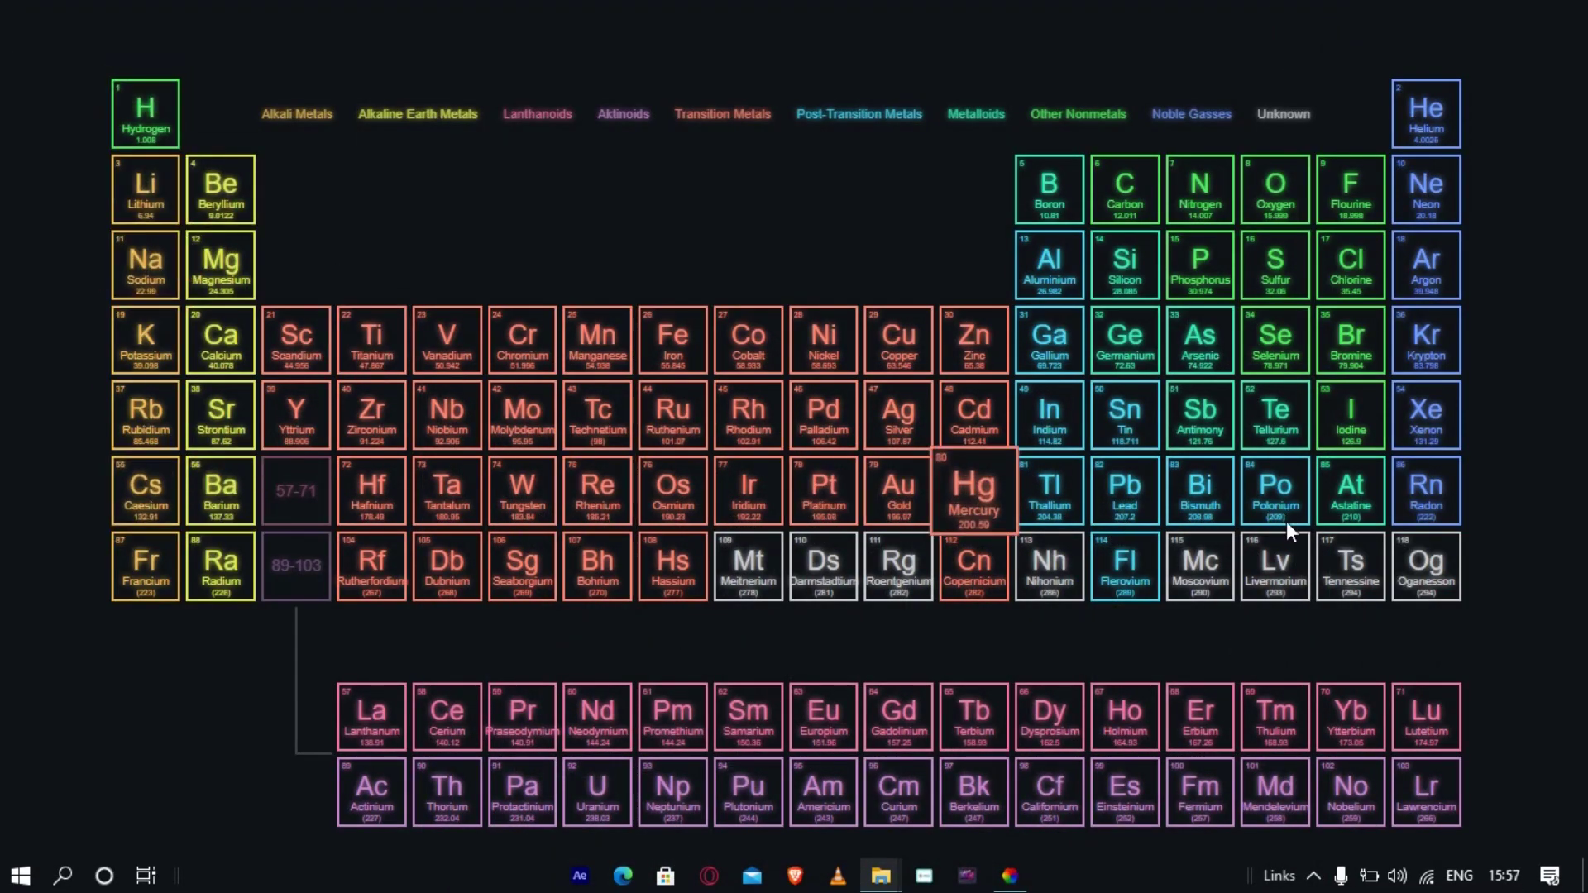
# Set Rain v2 from the Lively library as the wallpaper and view it on the desktop
pyautogui.click(1010, 875)
pyautogui.click(1180, 398)
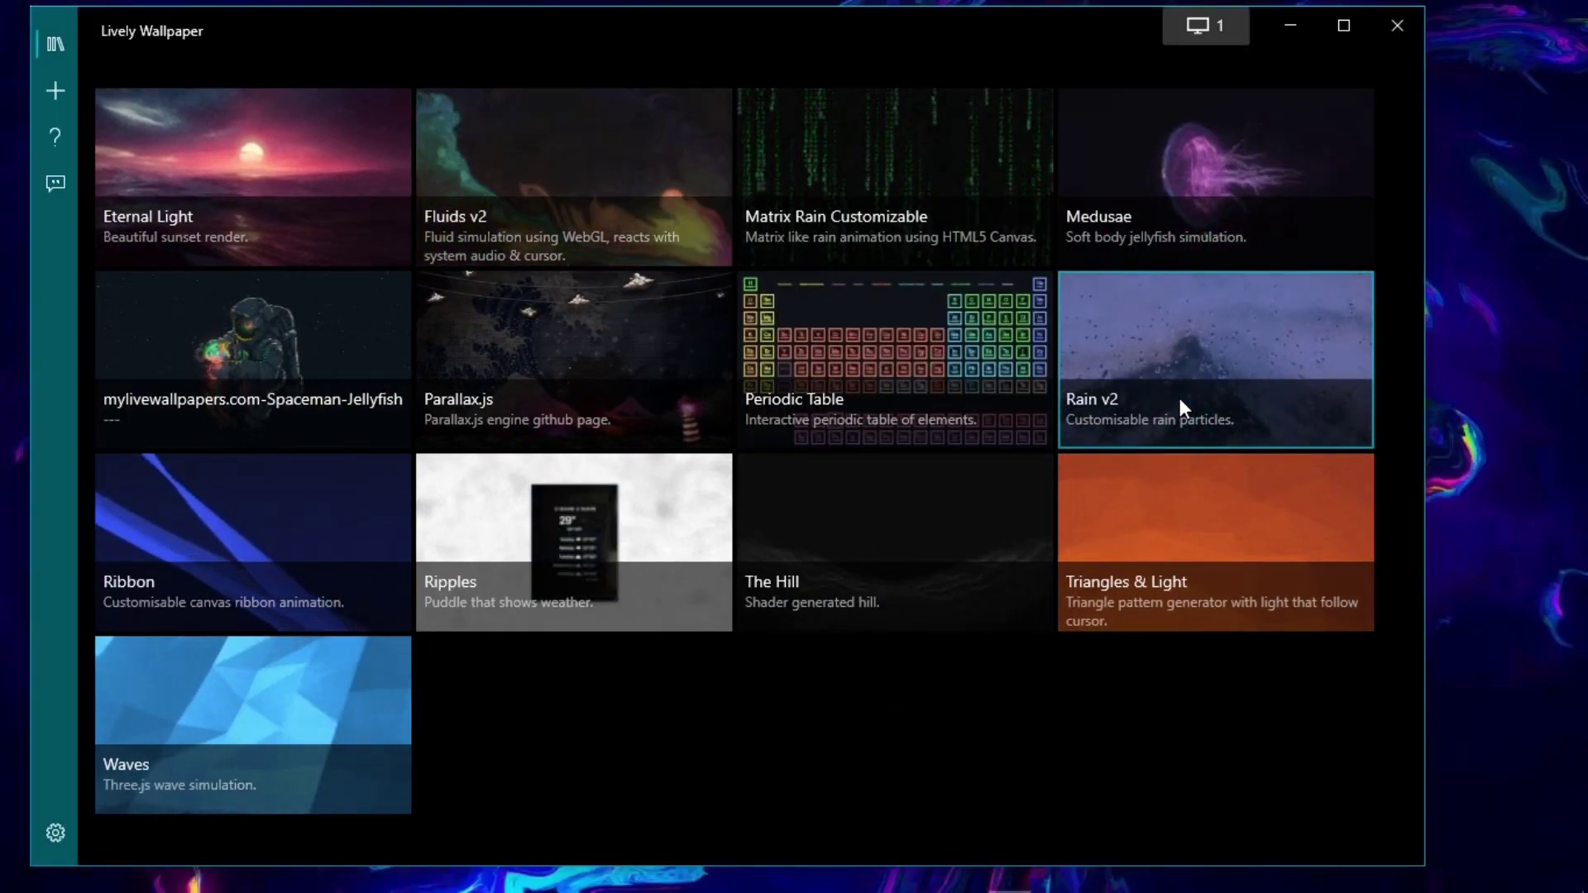
pyautogui.click(1298, 42)
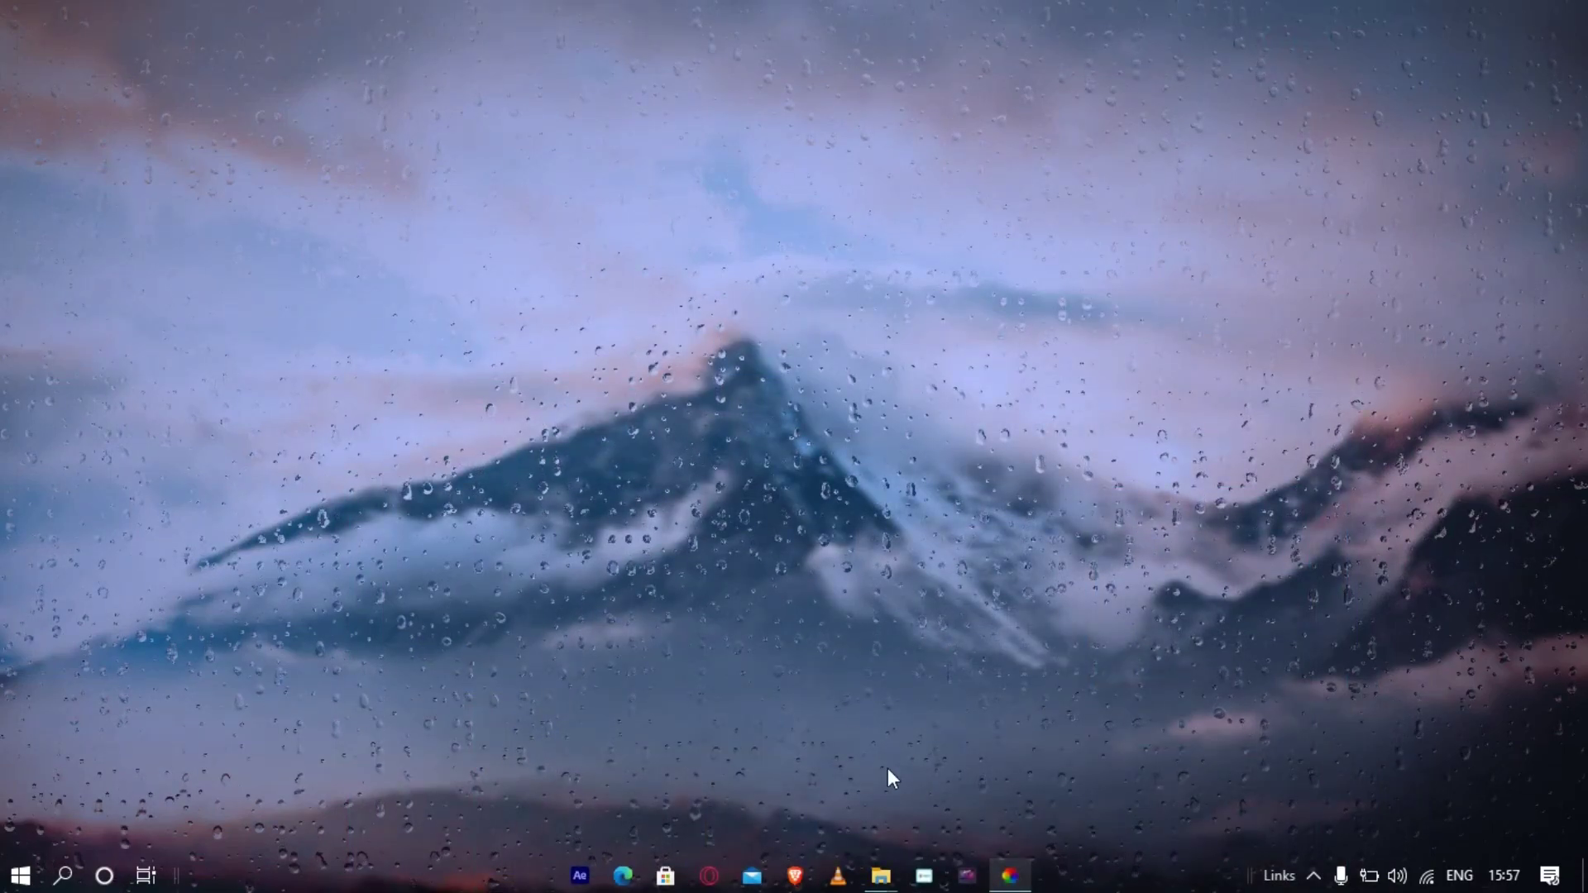
# Open Lively's page for adding wallpapers and examine its file and website URL options
pyautogui.click(1014, 881)
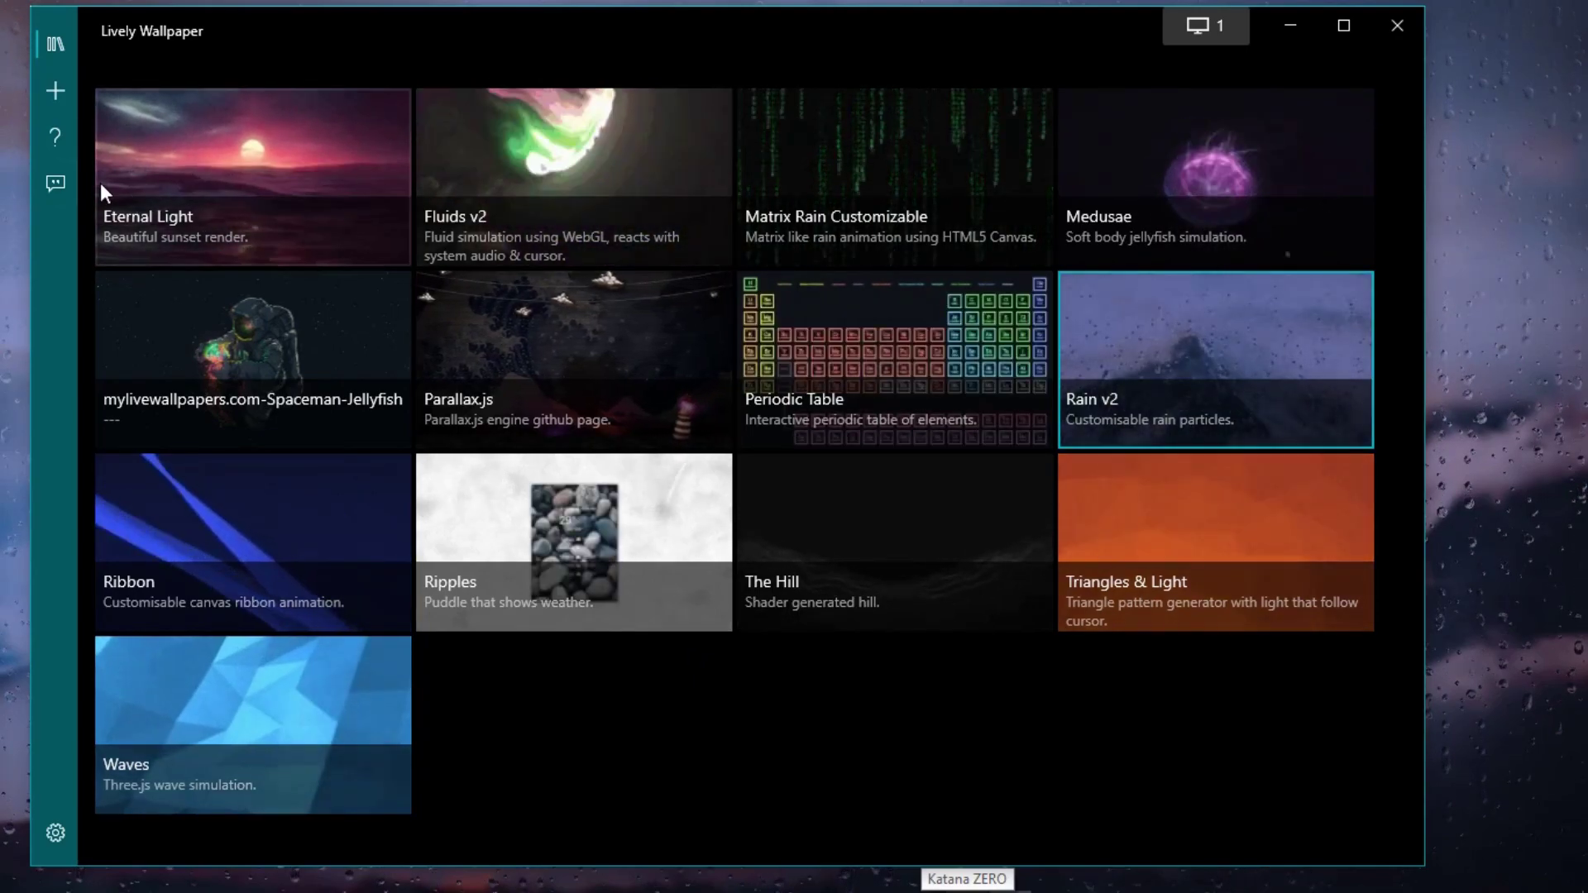
pyautogui.click(58, 98)
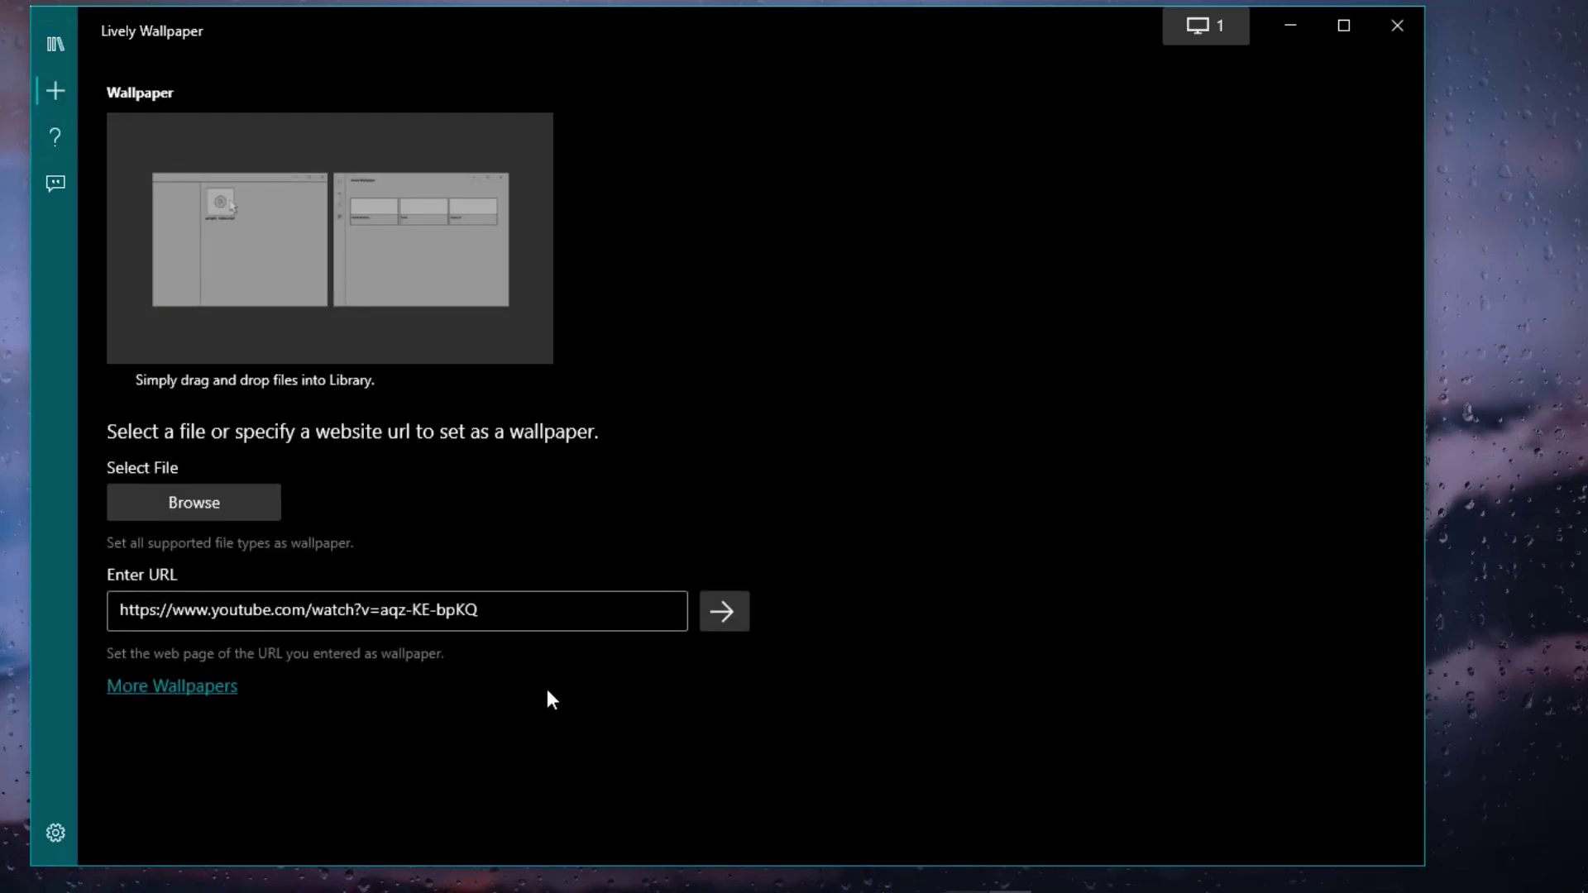
pyautogui.click(521, 614)
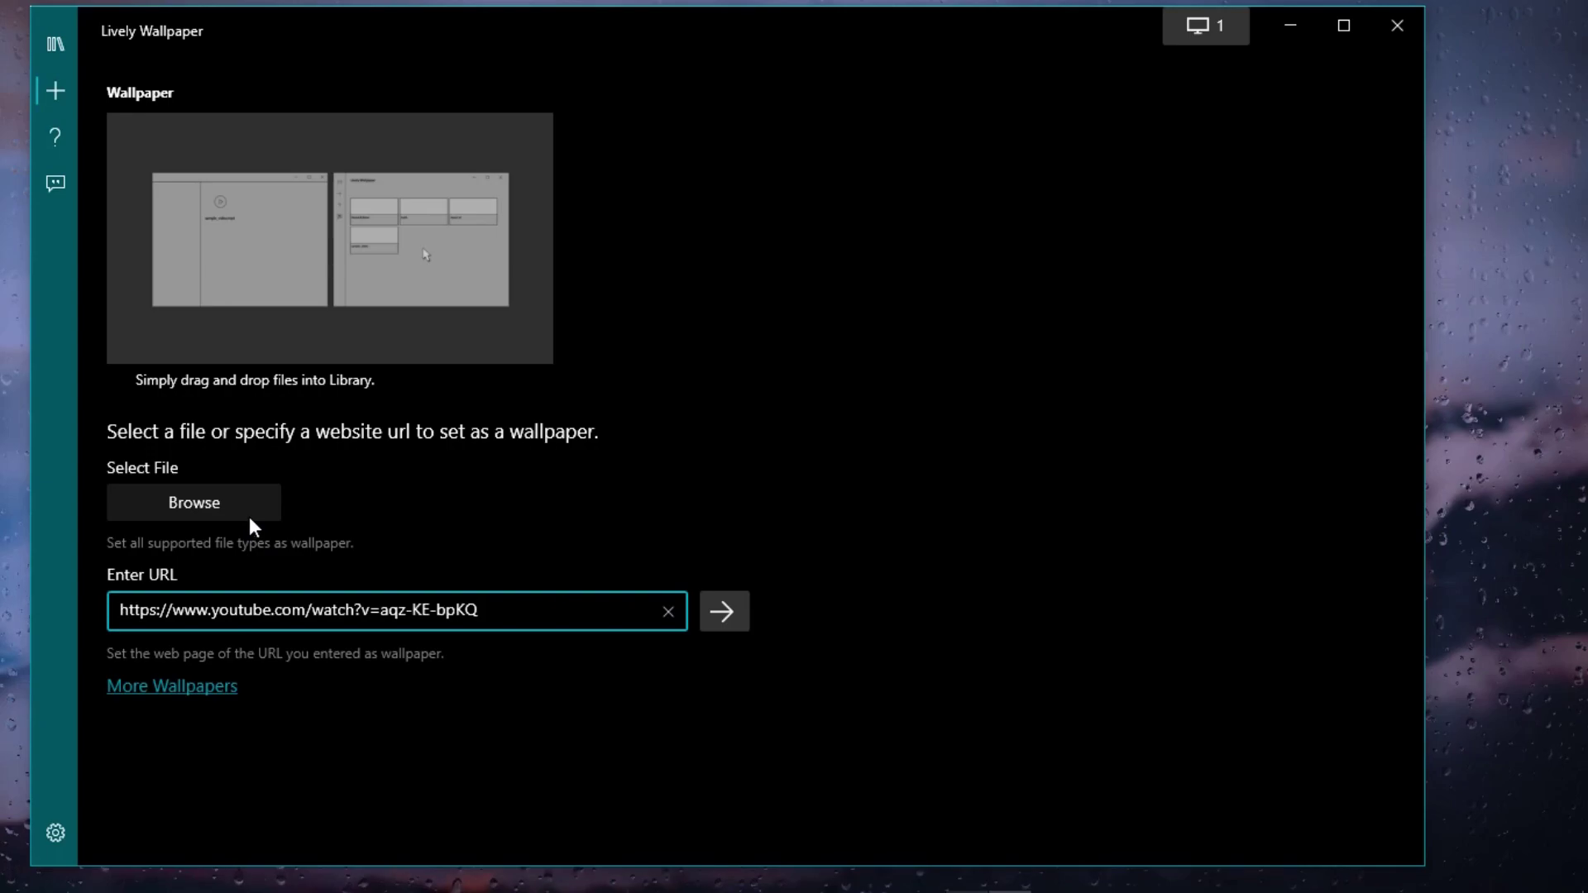
pyautogui.moveTo(556, 616); pyautogui.dragTo(130, 611)
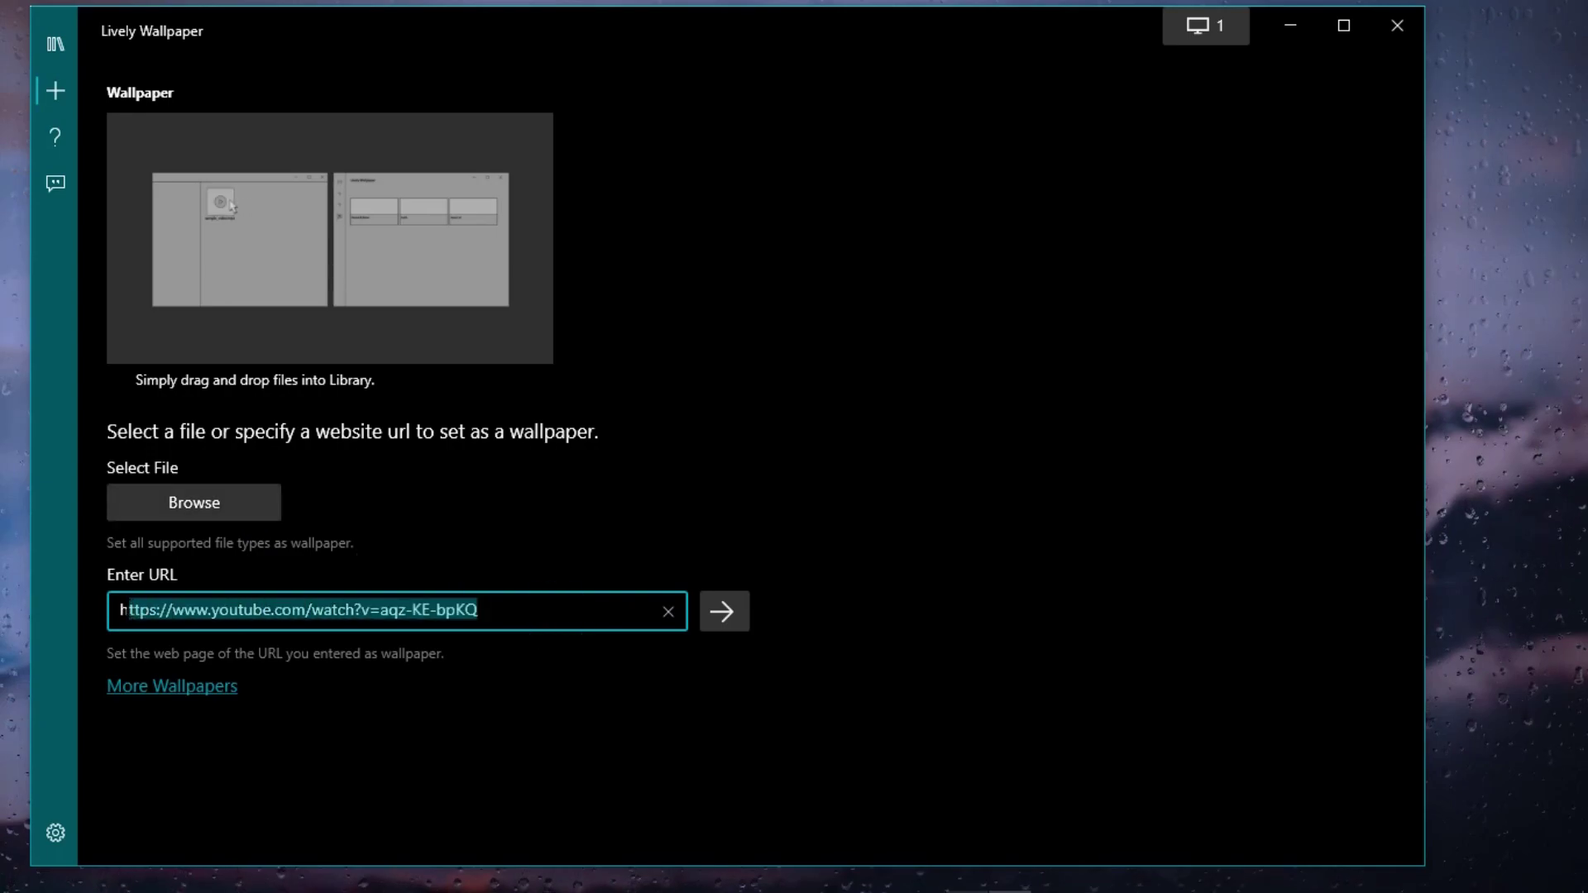
pyautogui.click(565, 615)
pyautogui.moveTo(593, 613); pyautogui.dragTo(131, 610)
pyautogui.click(579, 613)
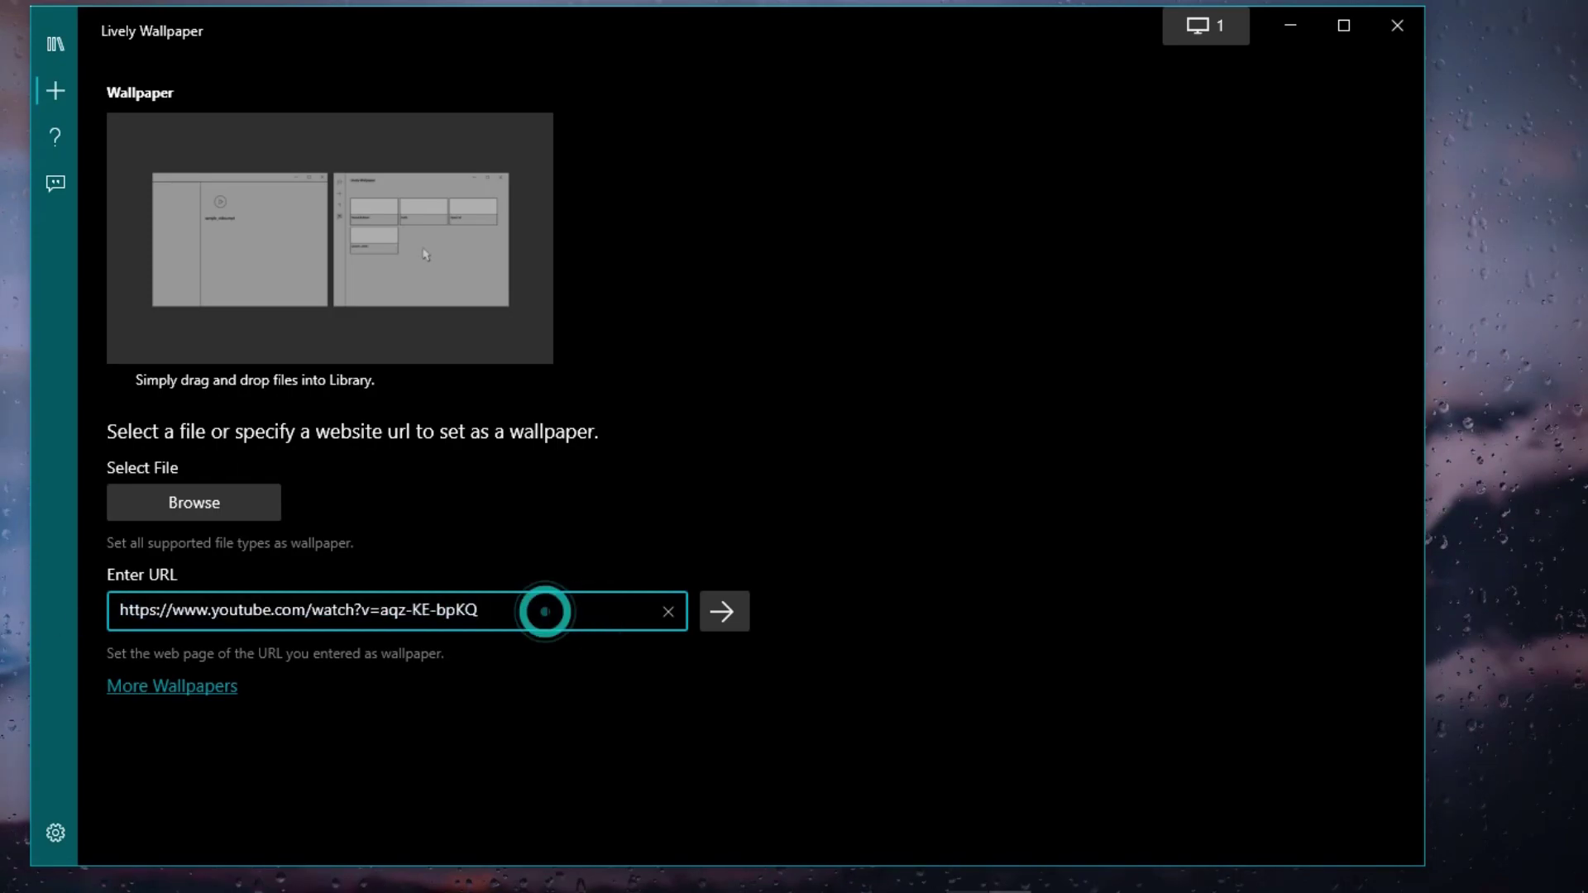
pyautogui.doubleClick(545, 612)
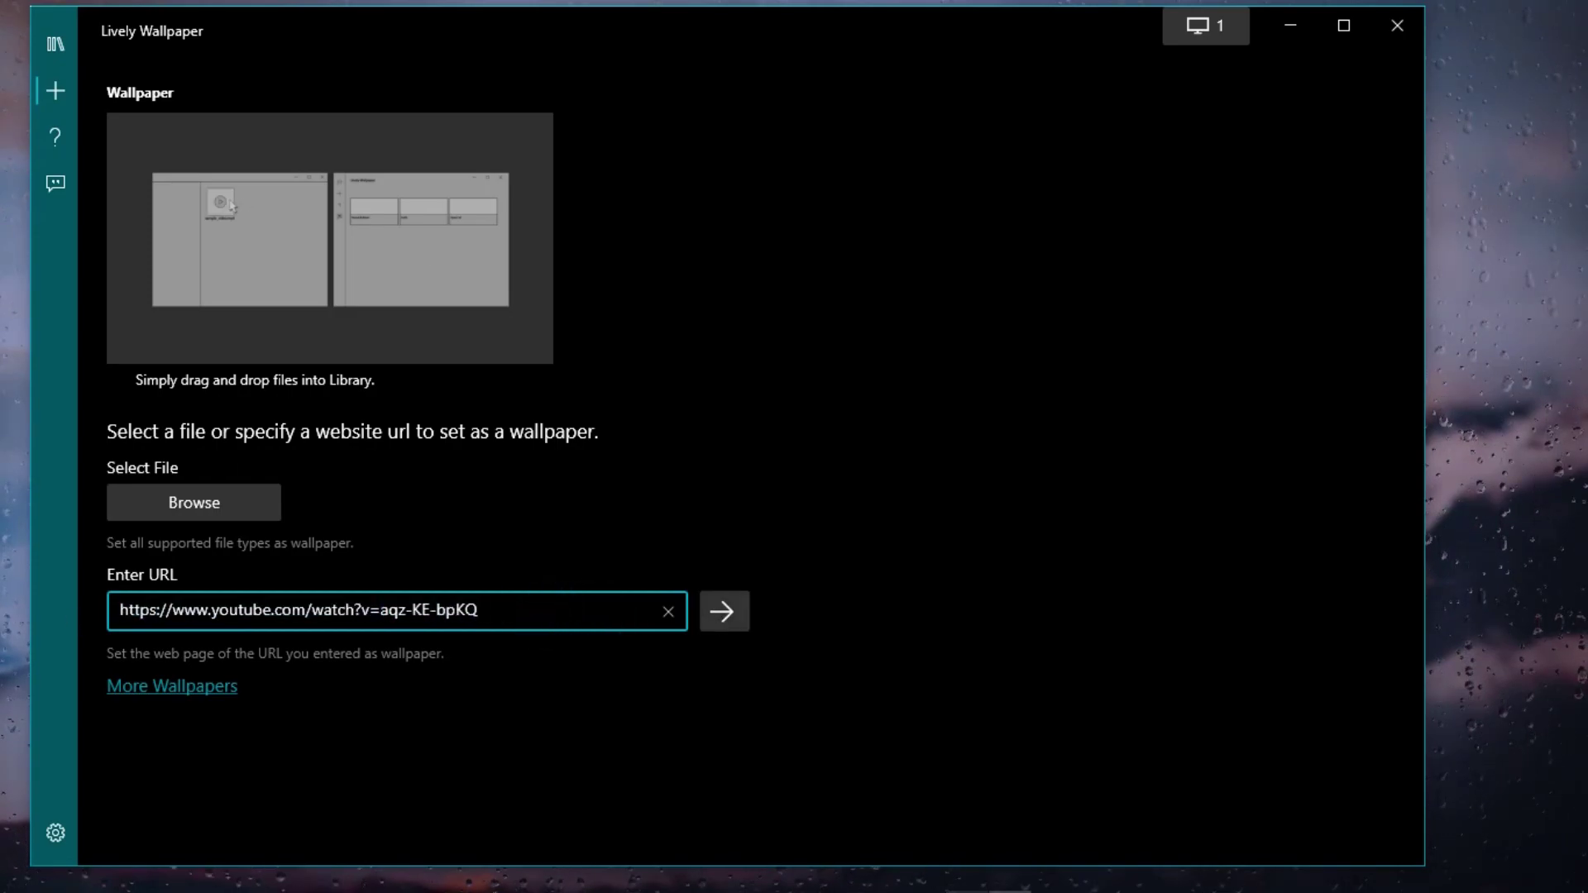
pyautogui.click(574, 616)
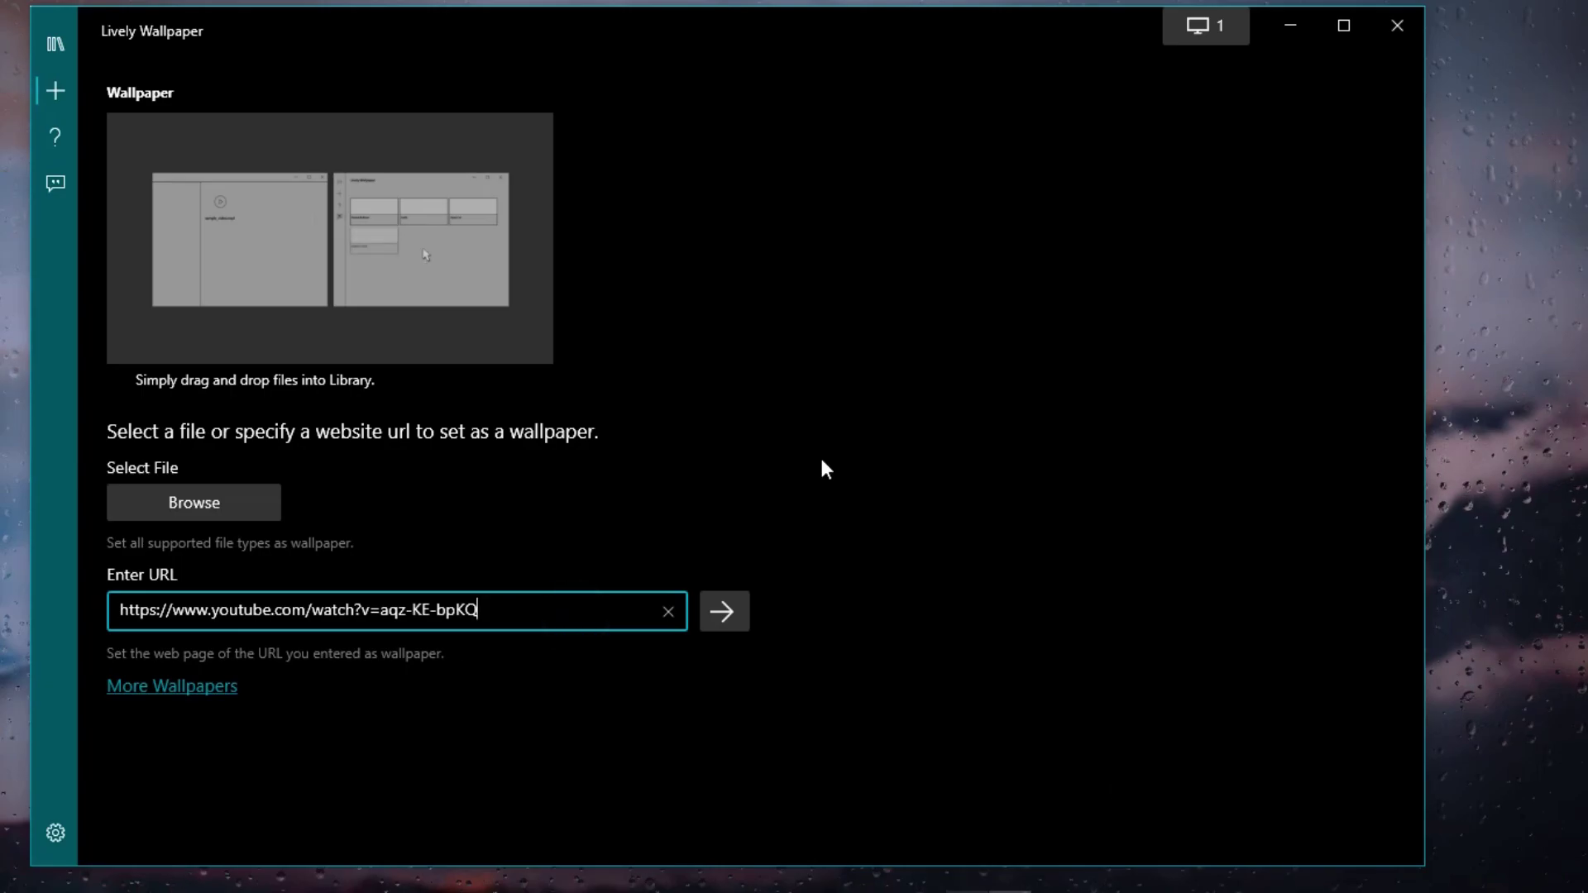
# Minimize Lively Wallpaper to view the desktop and restore its window
pyautogui.click(1271, 24)
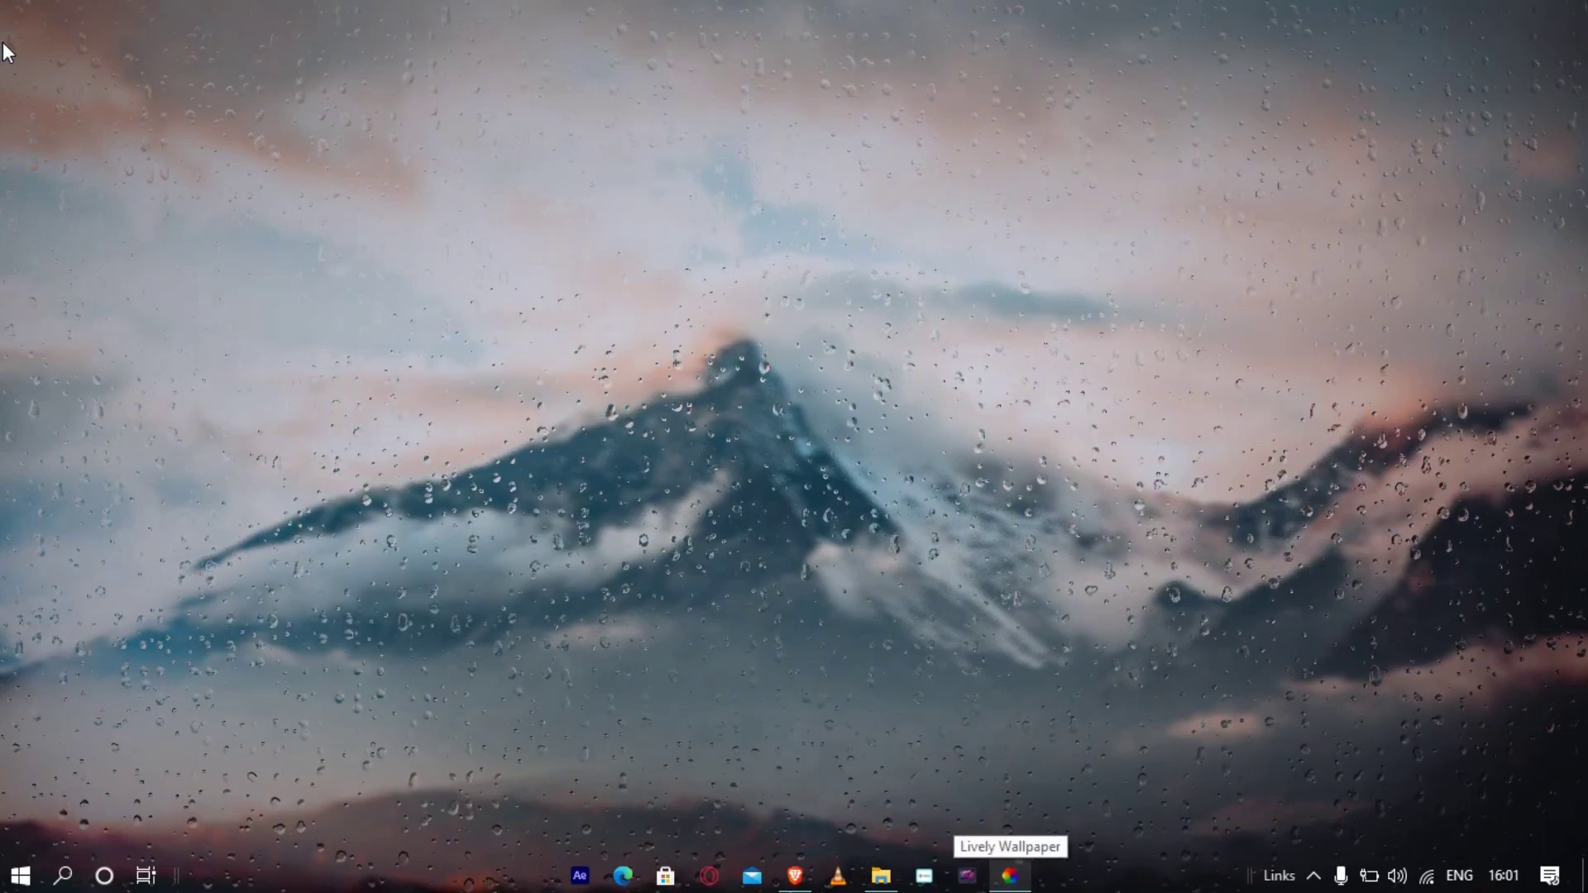
pyautogui.click(1010, 875)
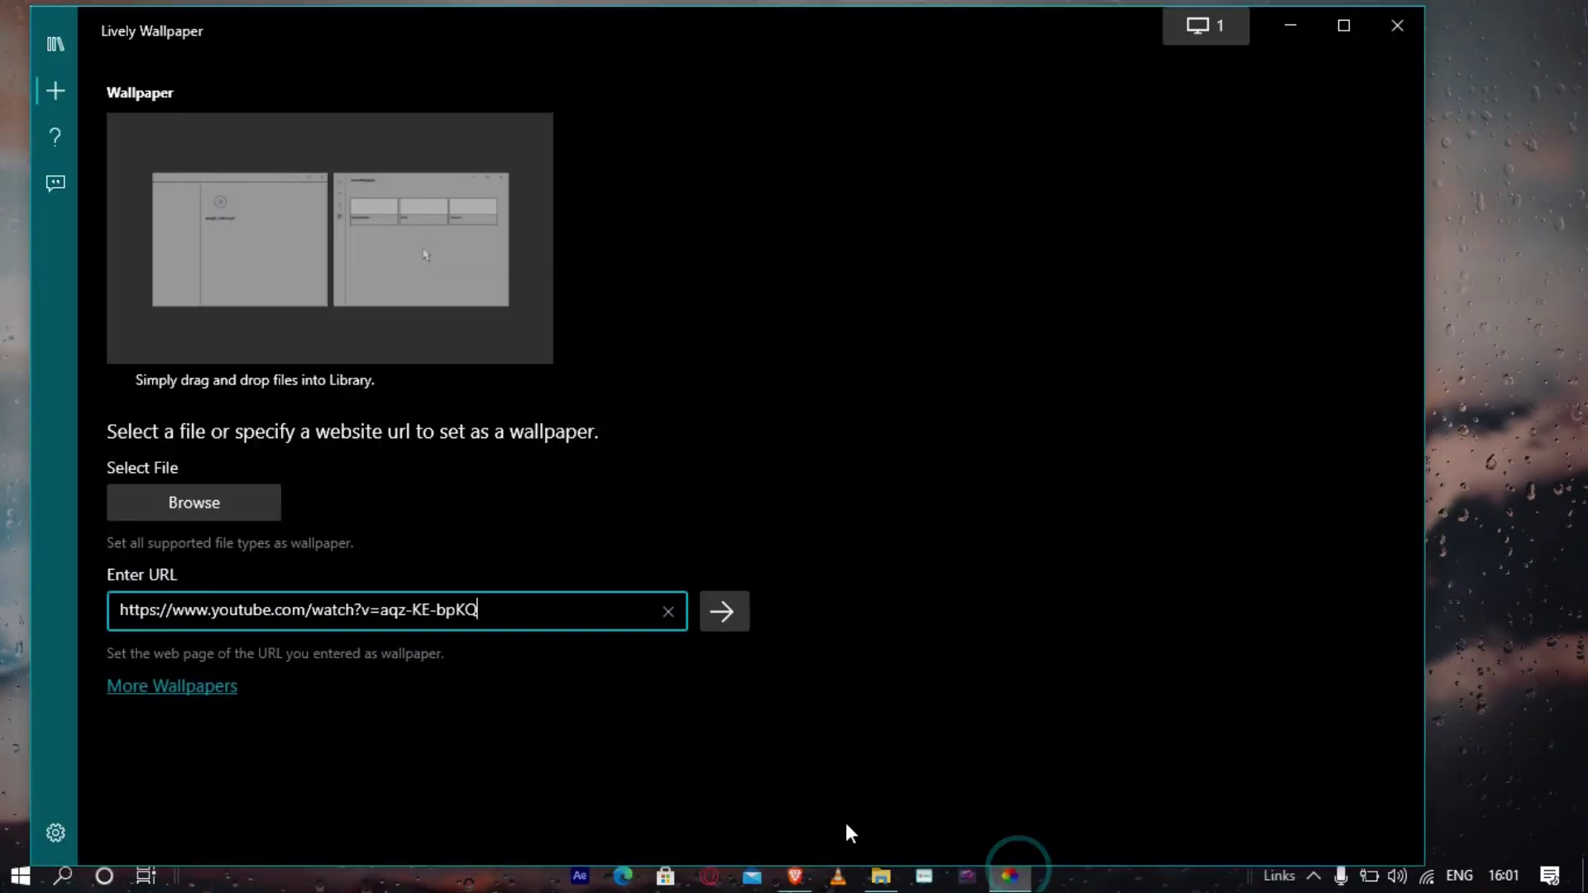
# Switch to YouTube in the browser, open the video "Live Wallpaper 4K Wonderful Landscape" from the search results and pause it
pyautogui.click(1290, 26)
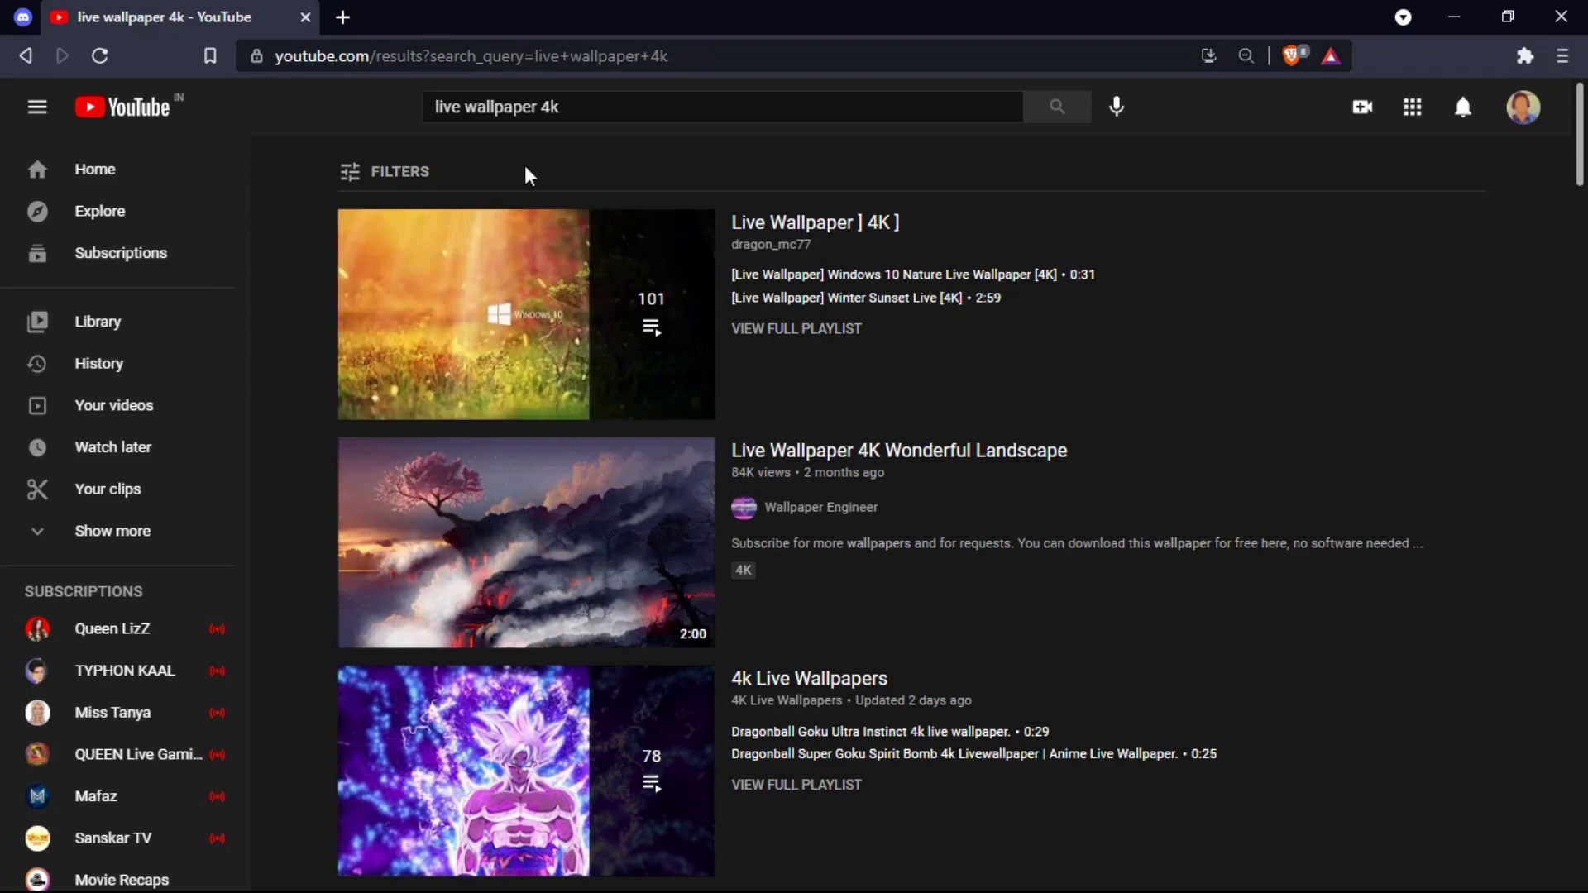
pyautogui.click(603, 107)
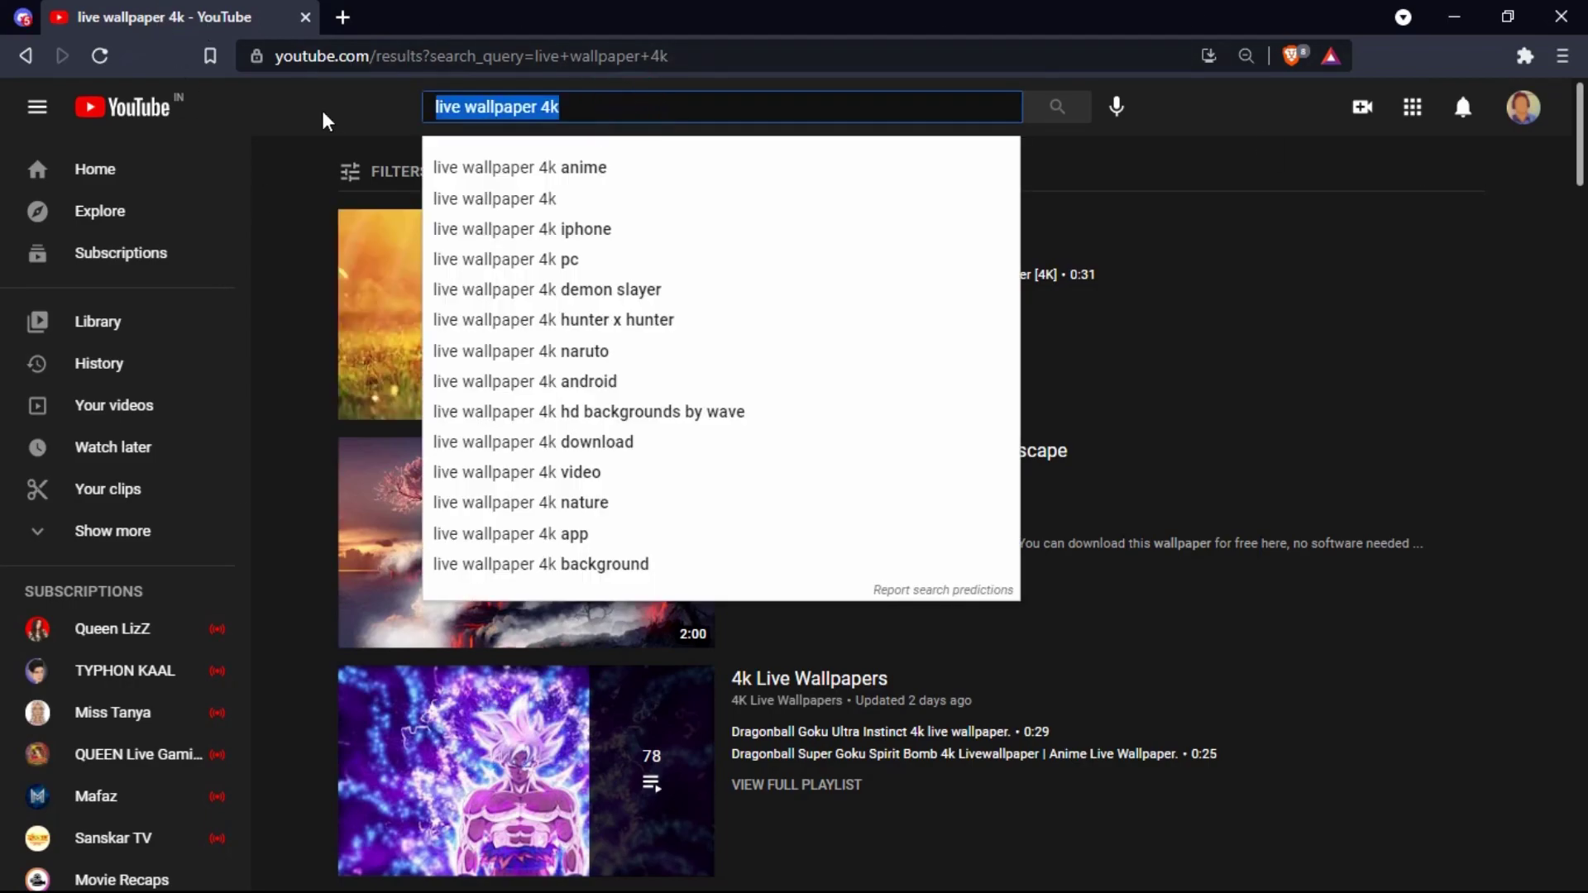
pyautogui.click(851, 106)
pyautogui.click(1461, 447)
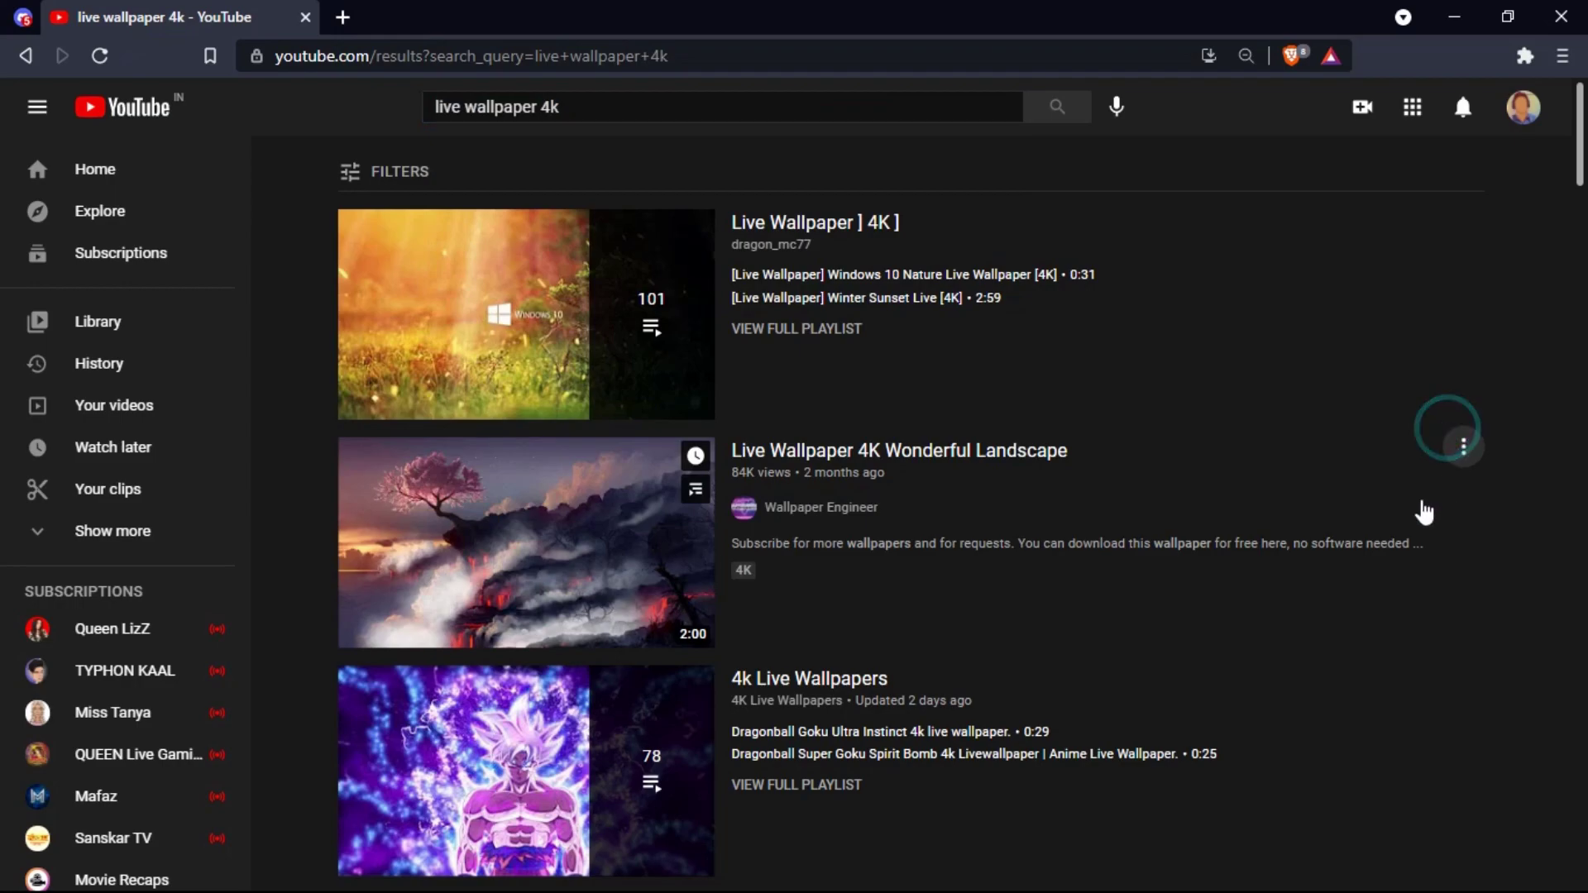
pyautogui.click(488, 556)
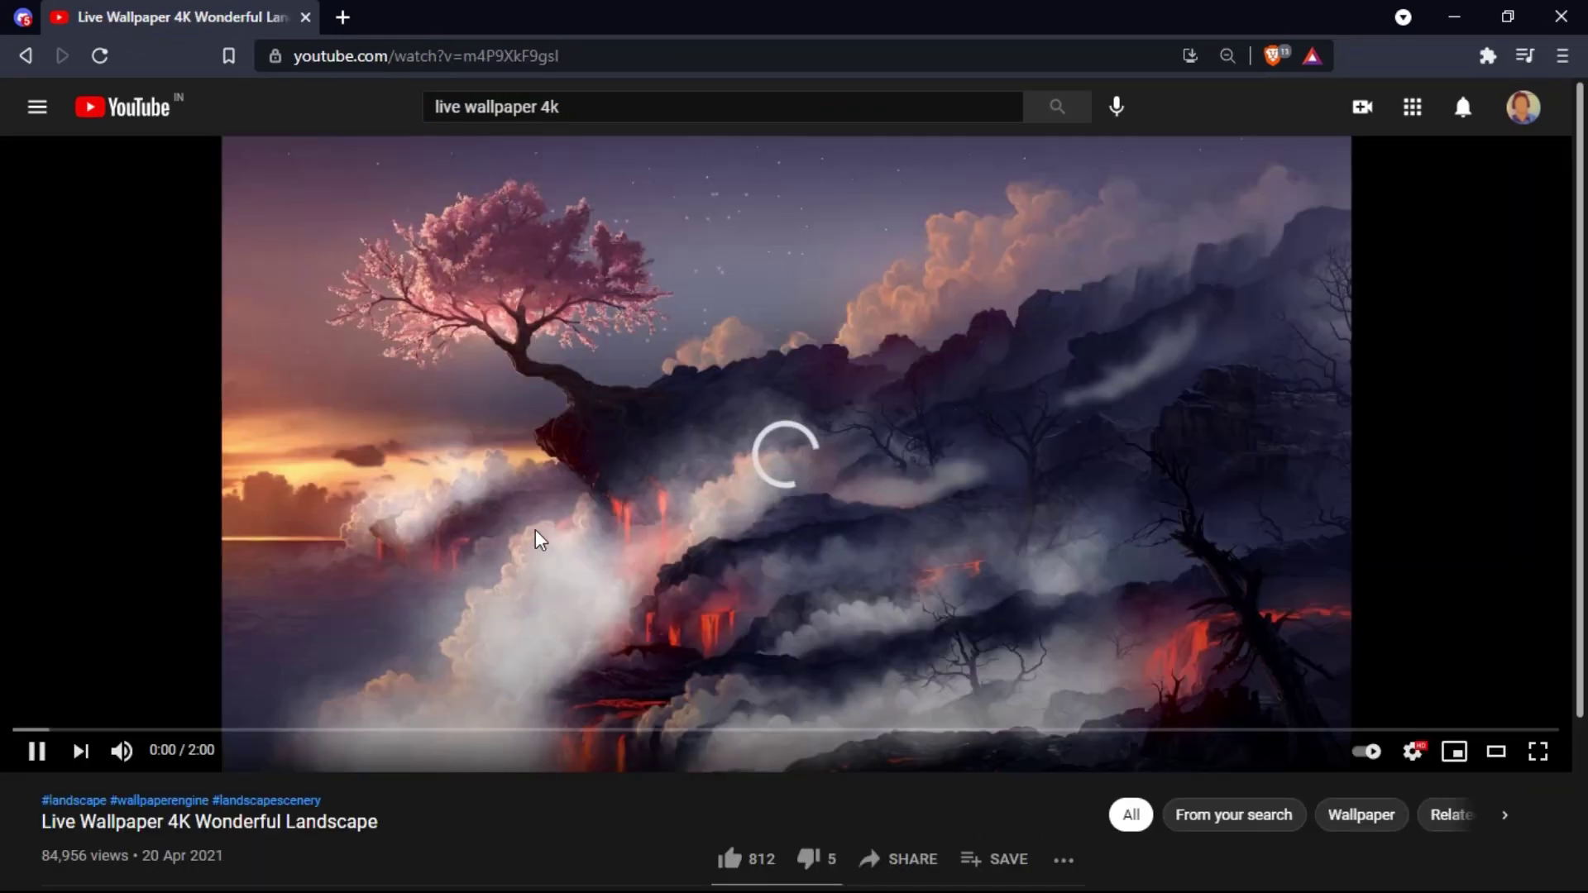
pyautogui.click(536, 537)
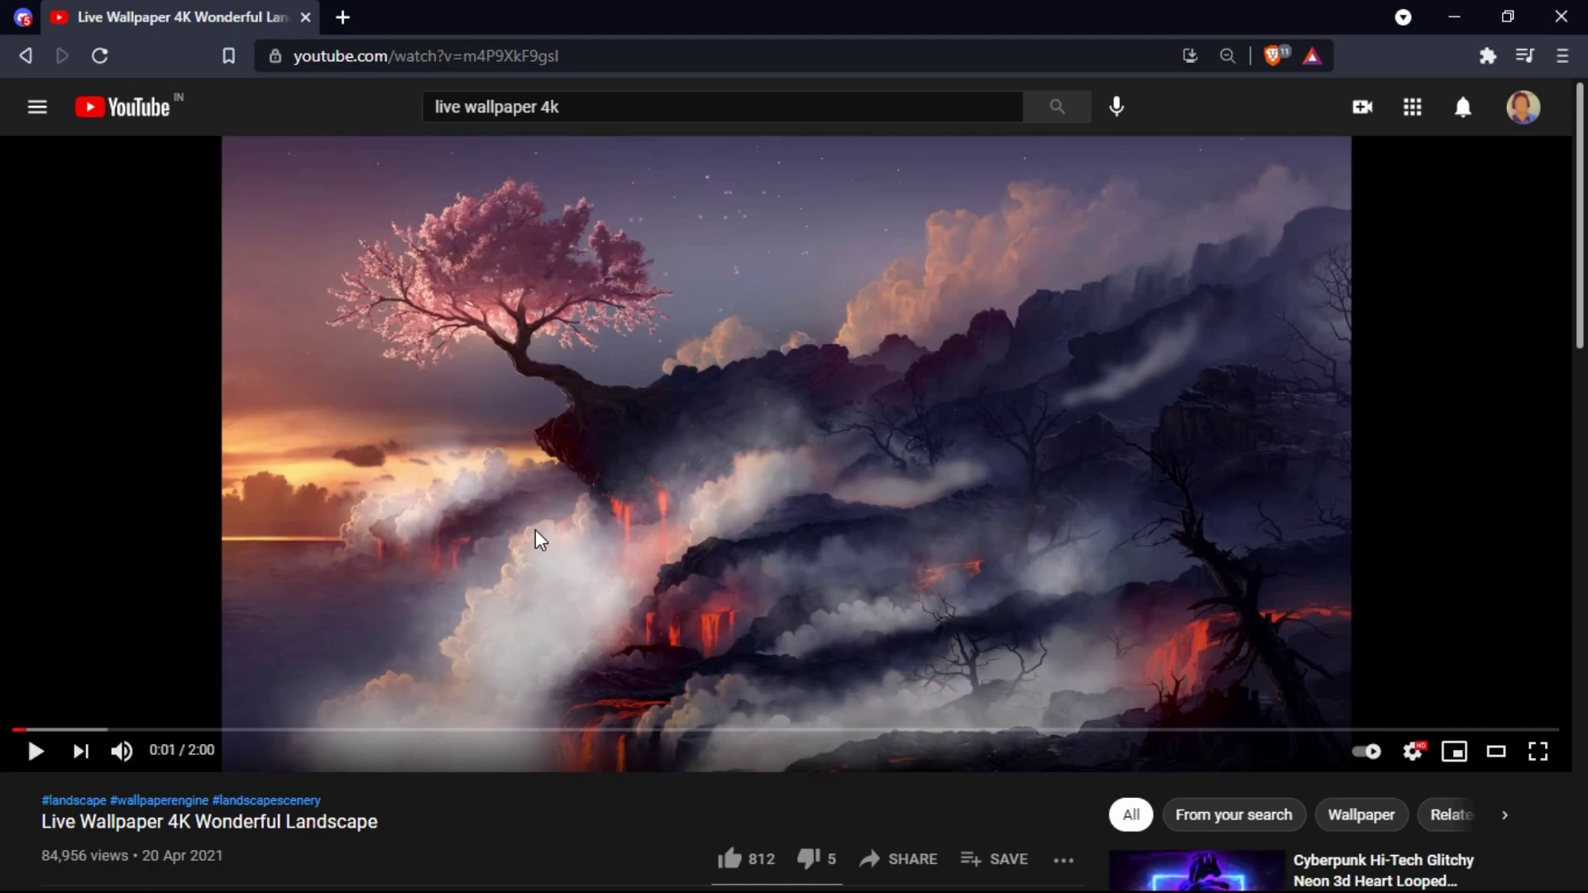
# Open the video's y2mate download page by adding "pp" after "youtube" in the video's web address
pyautogui.click(356, 62)
pyautogui.hotkey('ctrl', 'c')
pyautogui.click(354, 59)
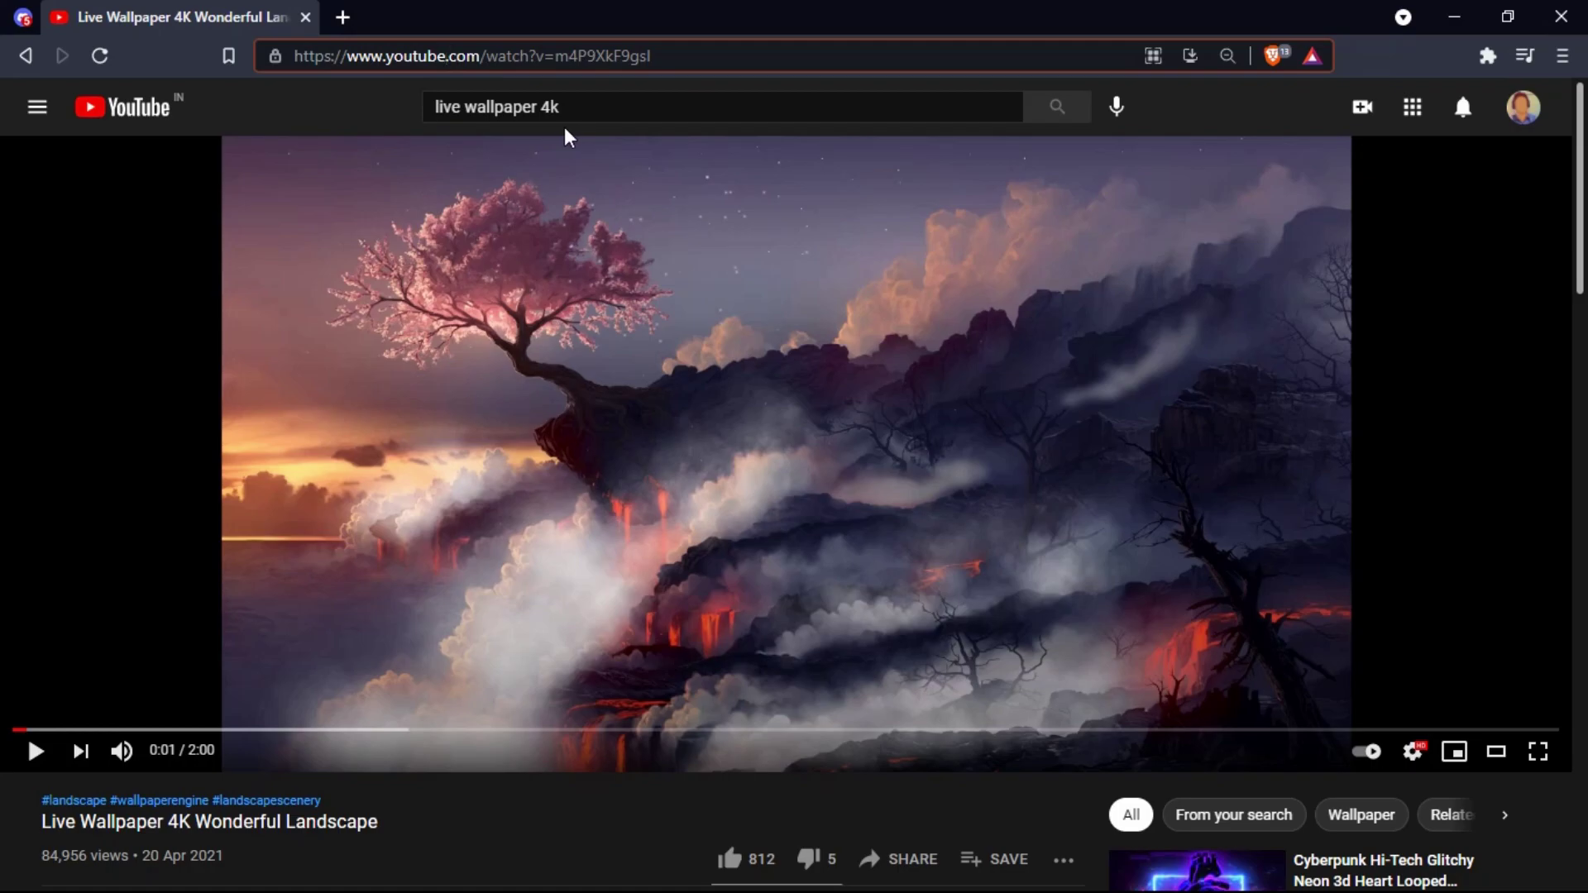
pyautogui.write('pp')
pyautogui.press('Return')
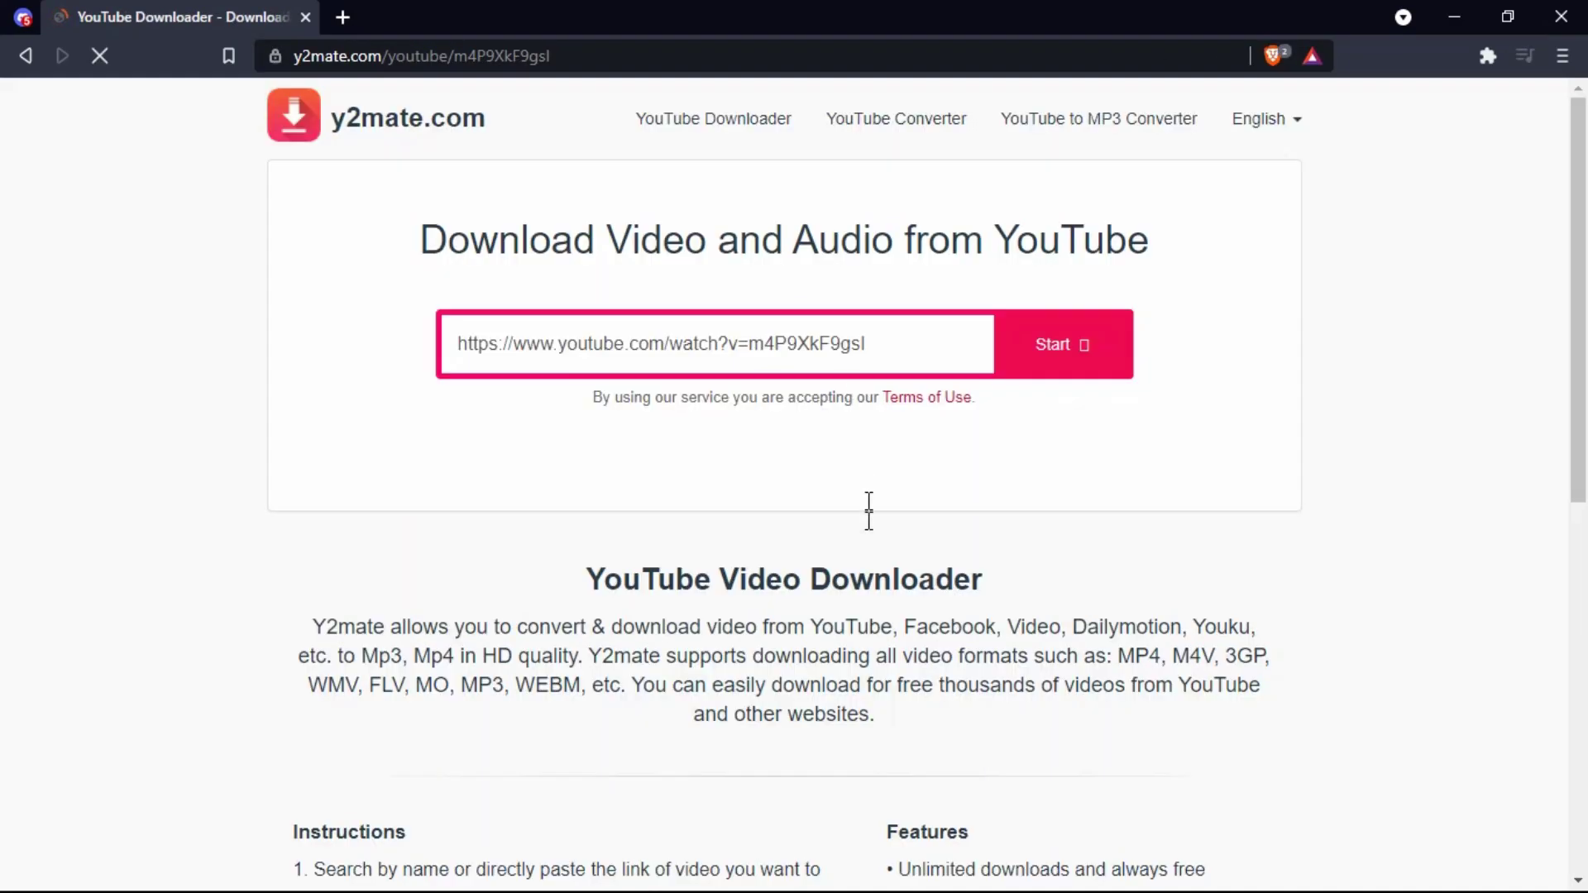
pyautogui.scroll(3, 964, 554)
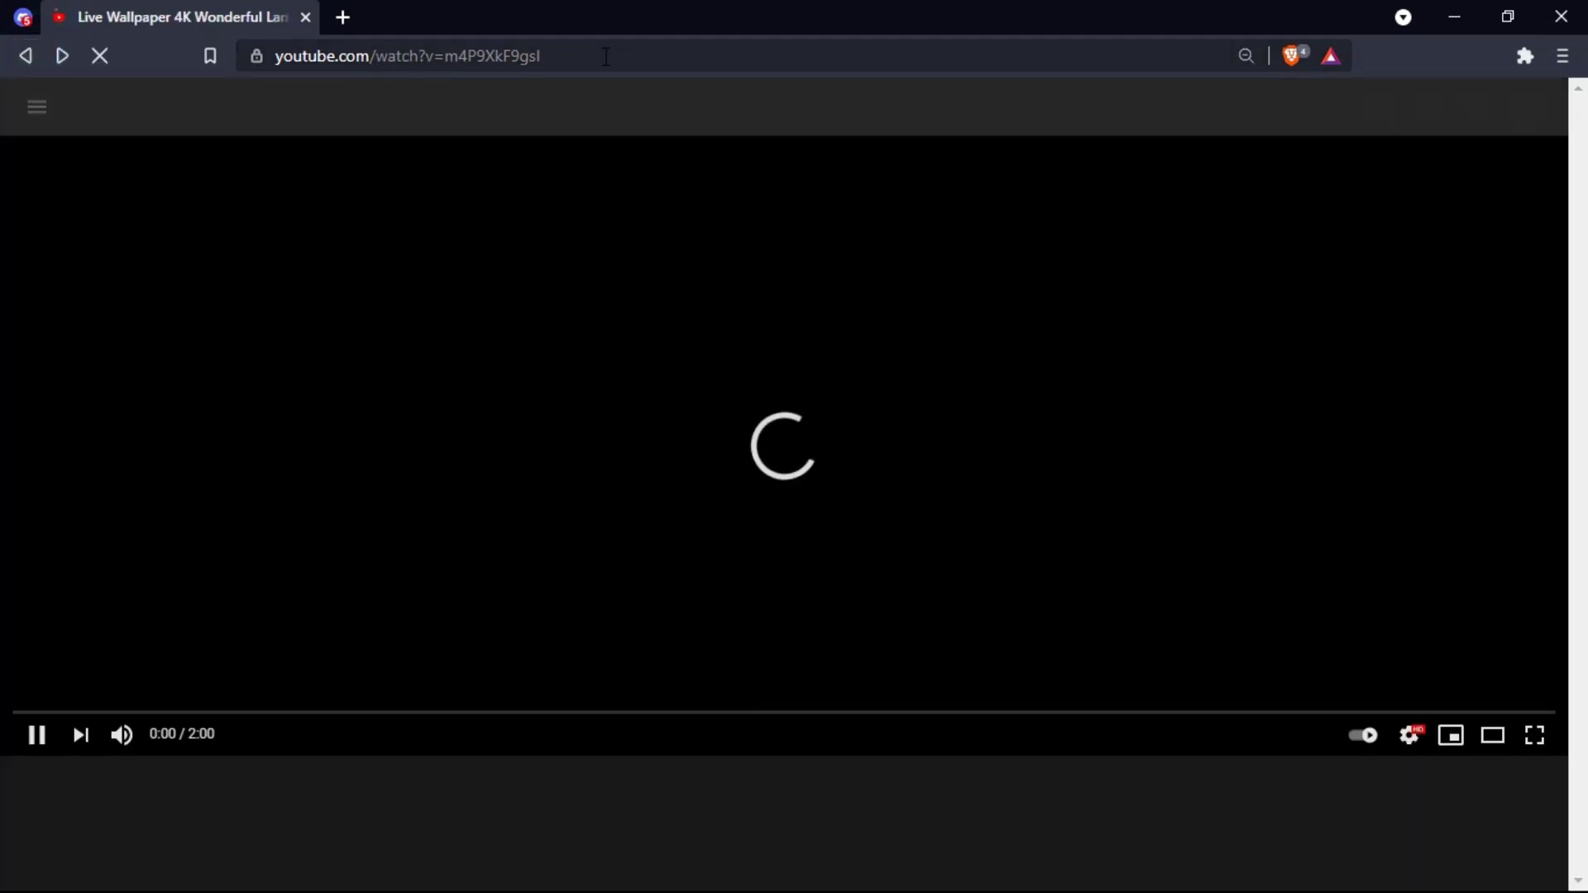
# Copy the YouTube video's address and add it as a URL wallpaper in Lively Wallpaper
pyautogui.click(605, 57)
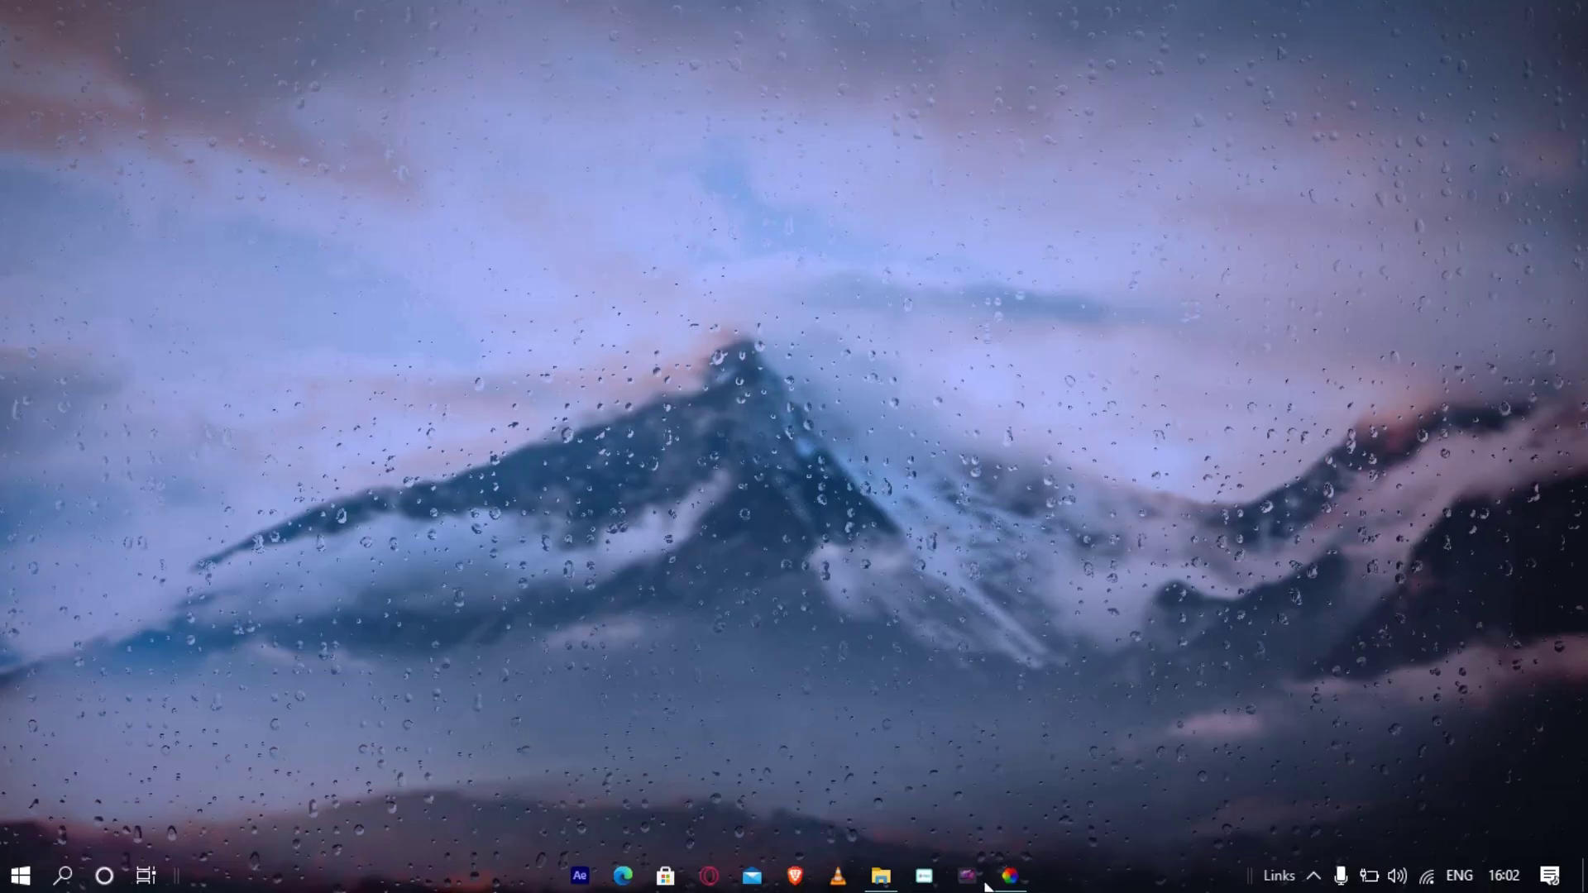
pyautogui.click(1010, 878)
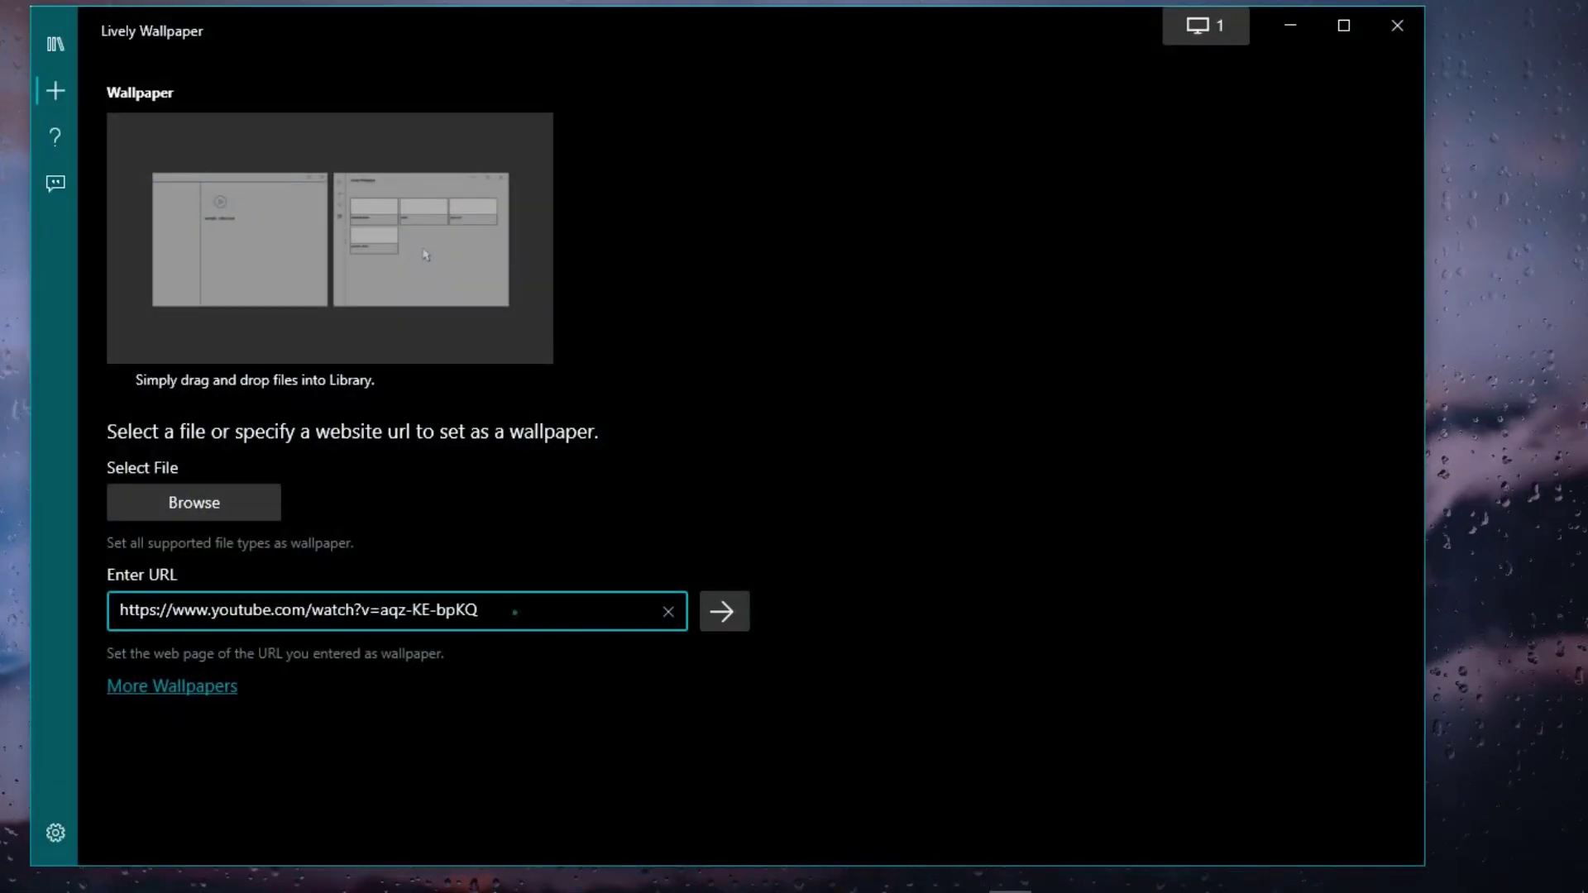
pyautogui.moveTo(517, 610); pyautogui.dragTo(117, 586)
pyautogui.hotkey('ctrl', 'v')
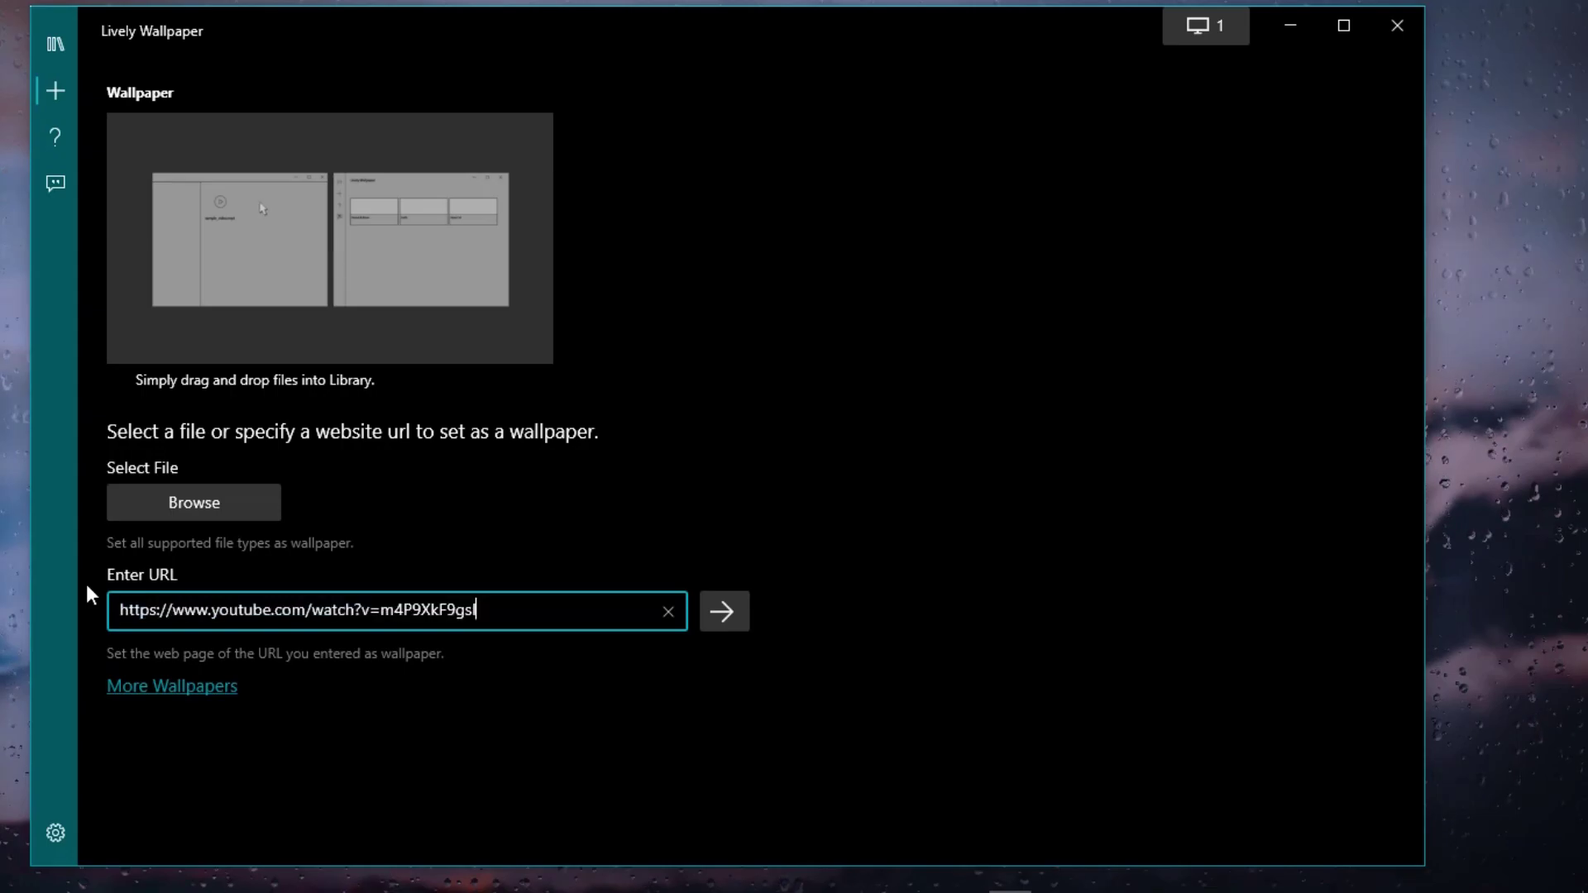
pyautogui.click(716, 612)
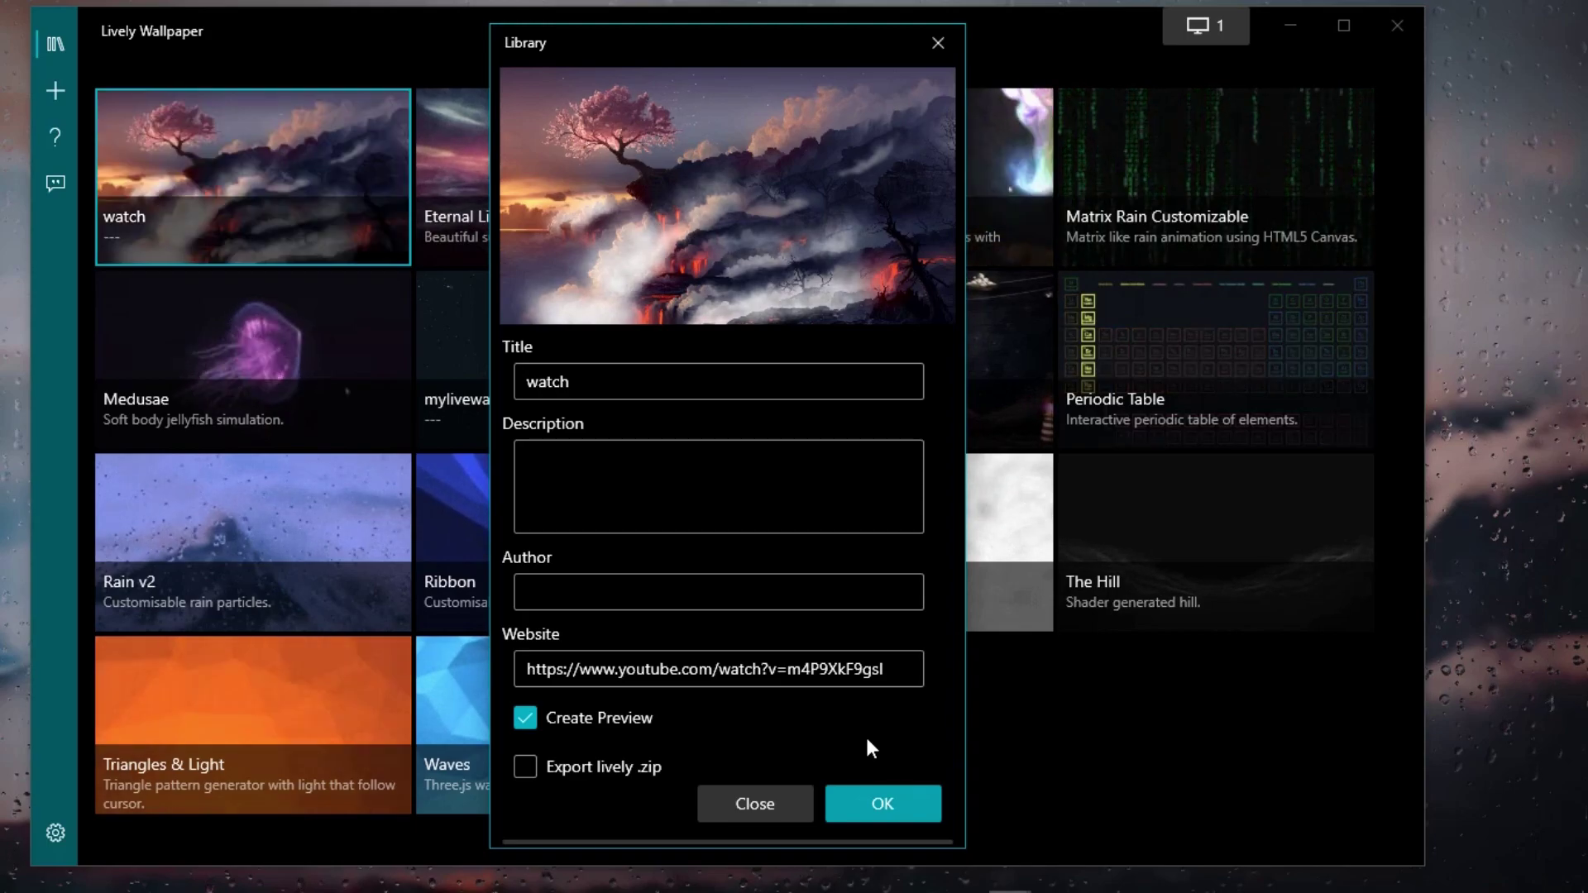
# Title the new video wallpaper "my wallapaper", save it with its preview and view it on the desktop
pyautogui.click(593, 382)
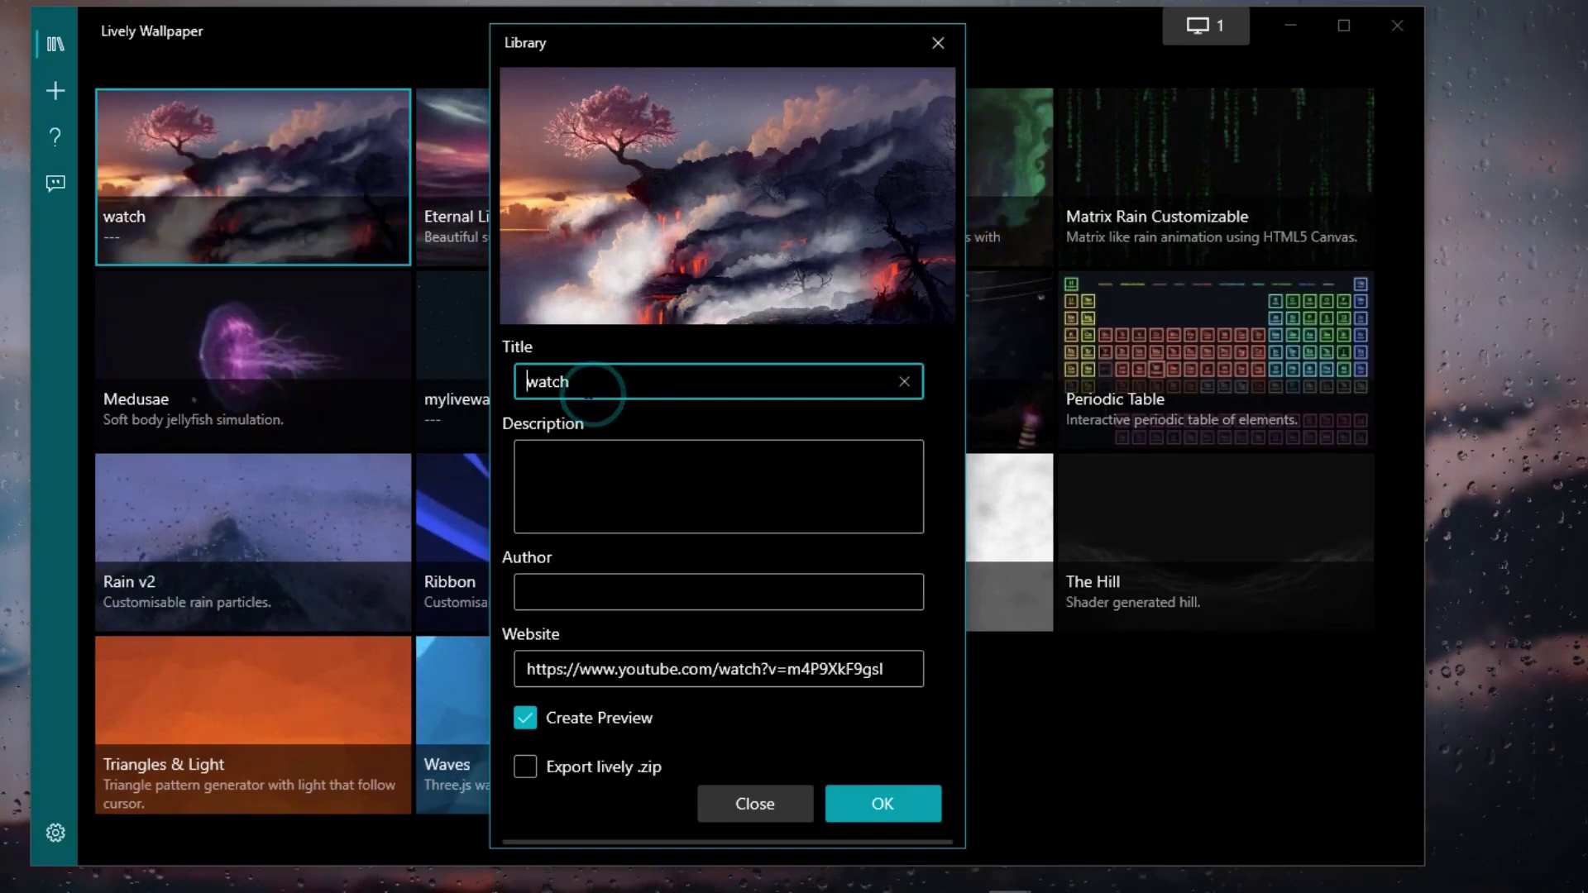
pyautogui.press('BackSpace')
pyautogui.press('BackSpace')
pyautogui.press('BackSpace')
pyautogui.press('BackSpace')
pyautogui.press('BackSpace')
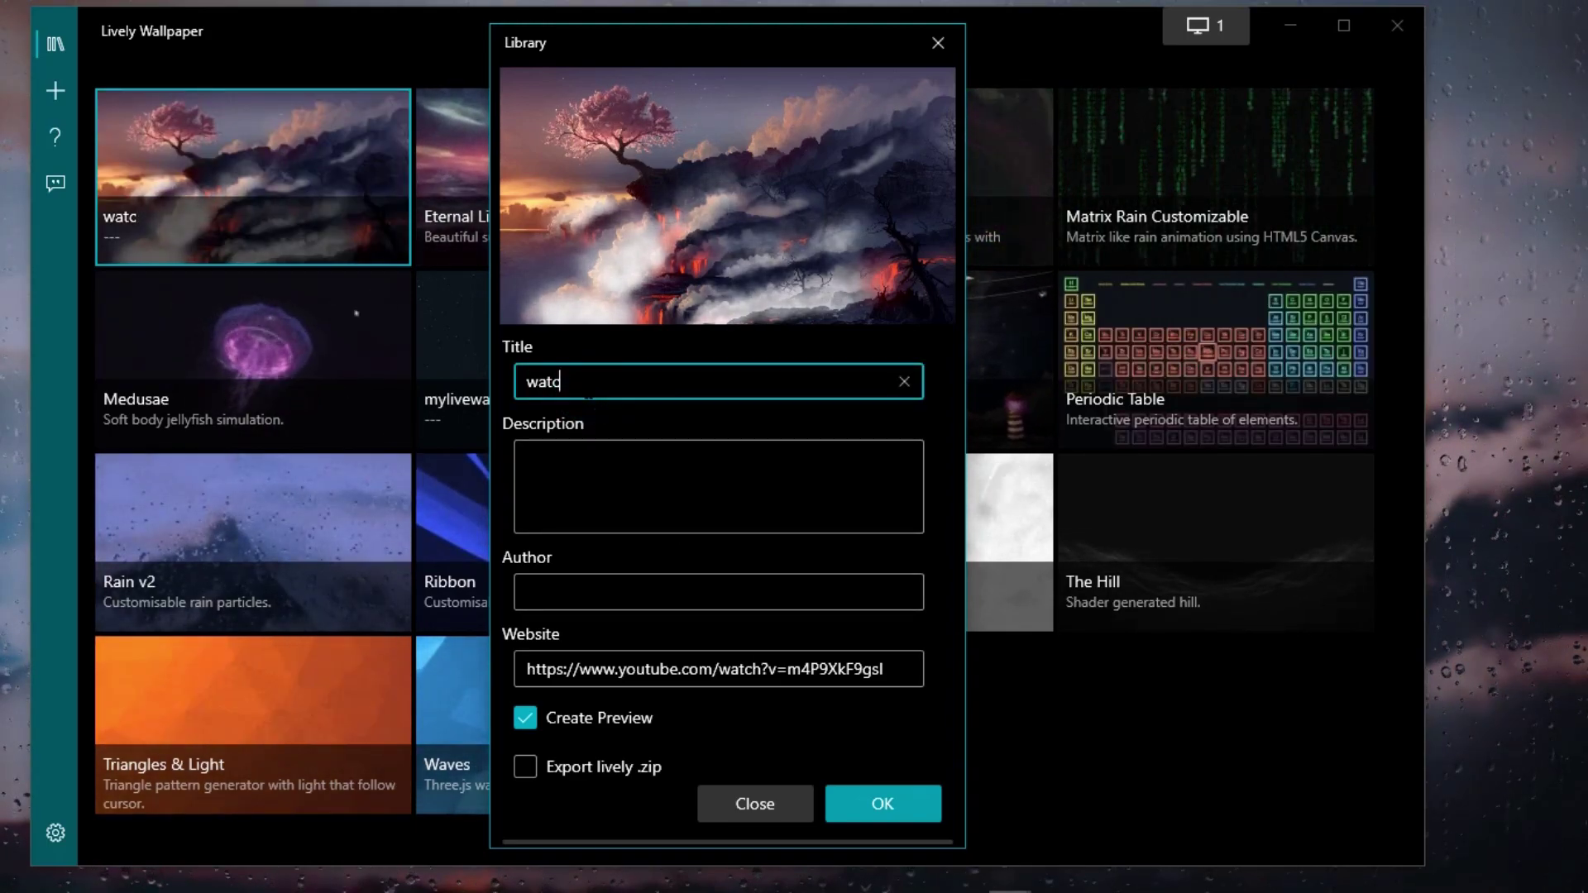
pyautogui.write('my ')
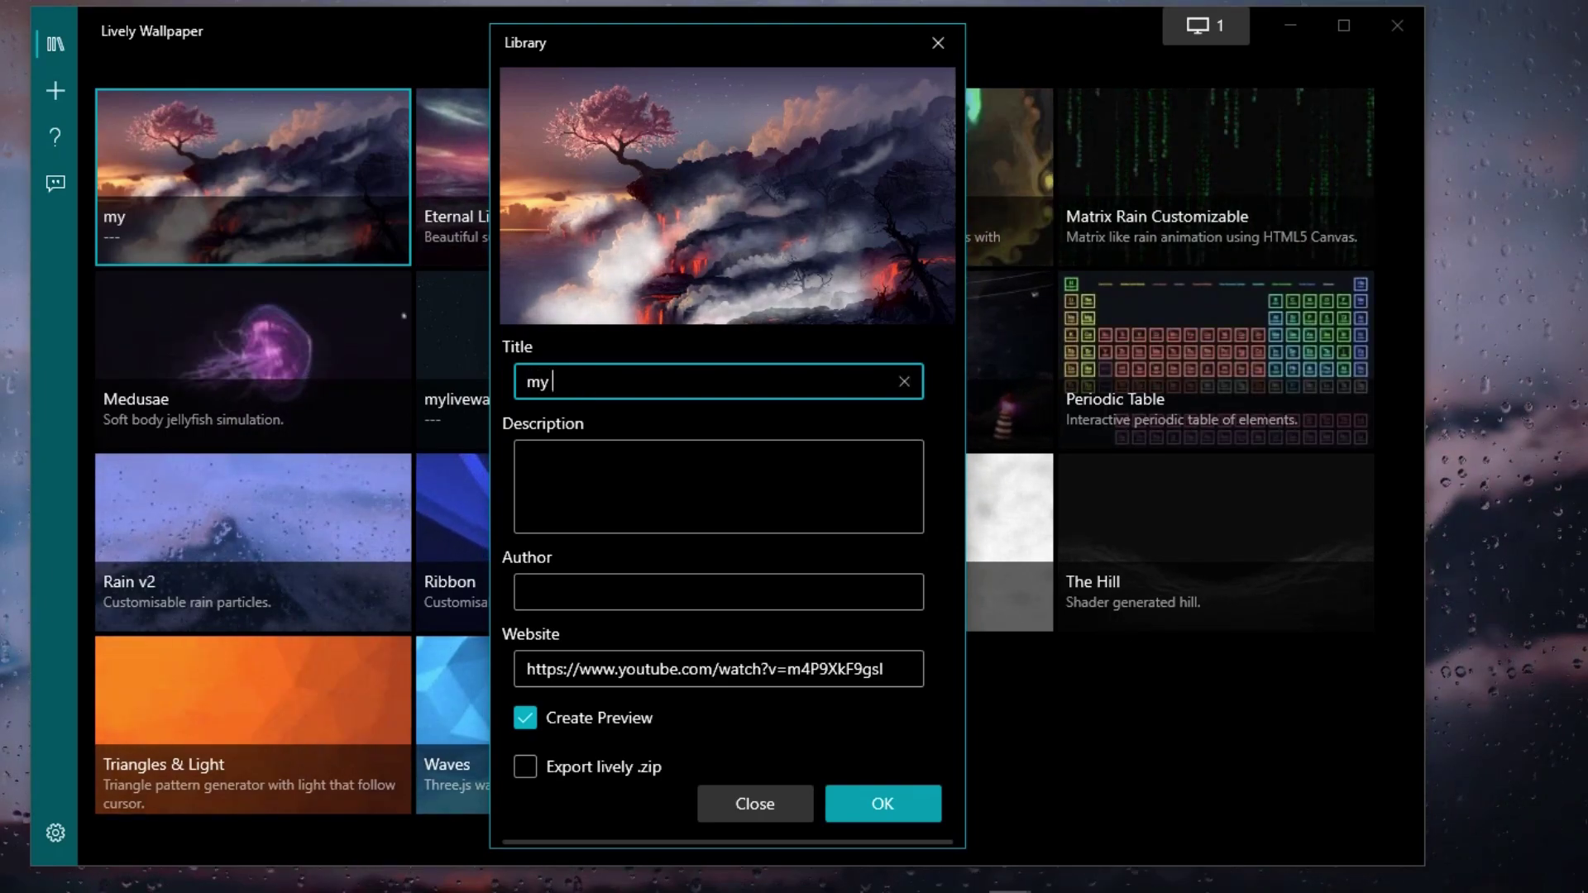
pyautogui.write('wa')
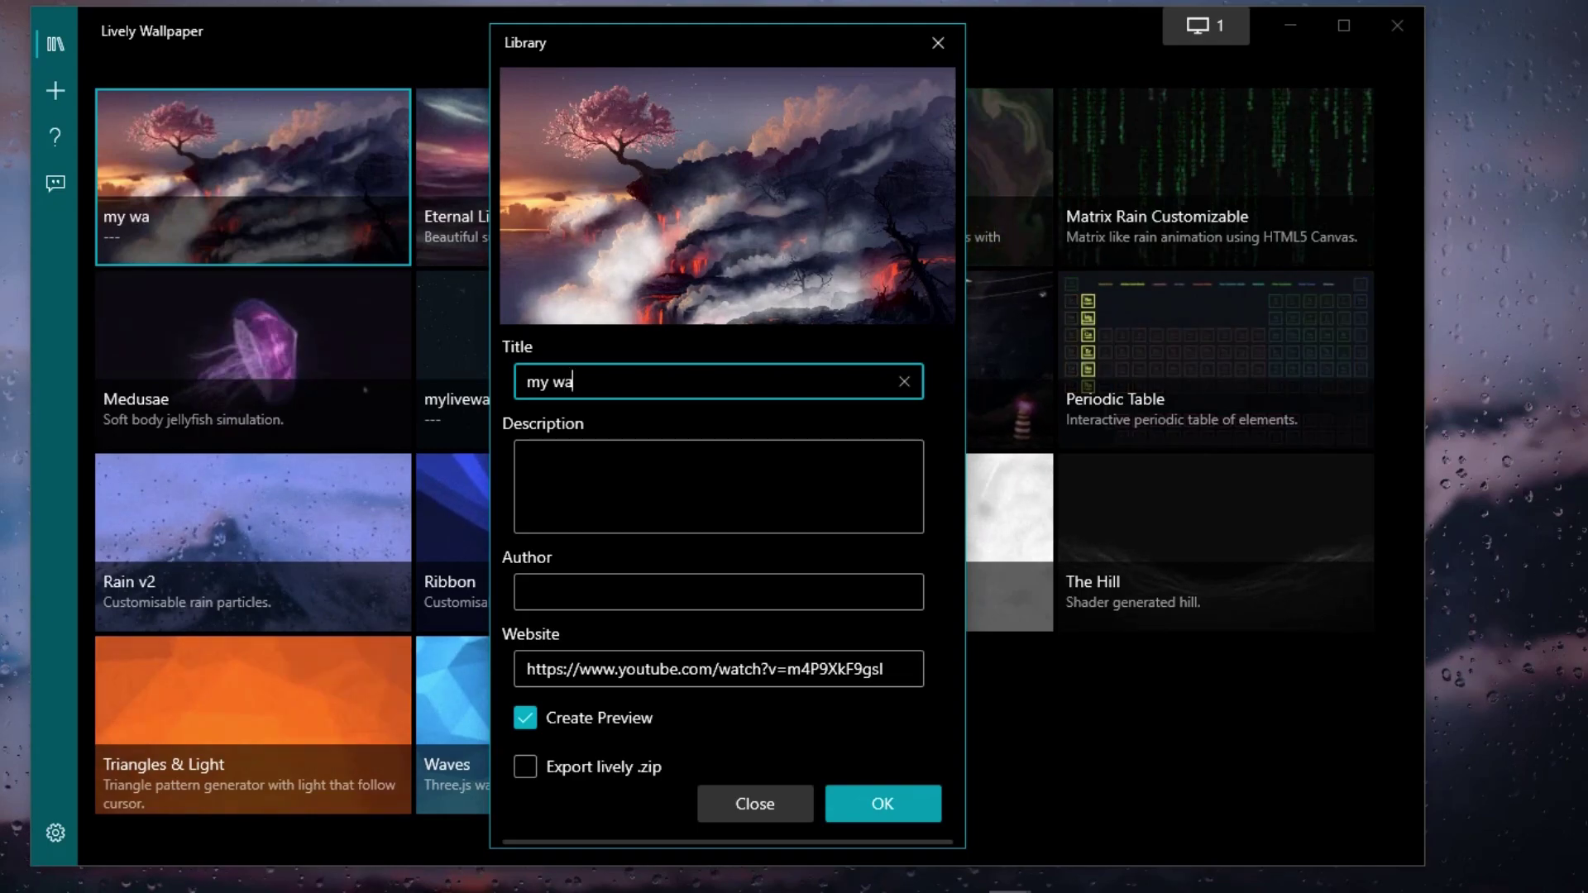
pyautogui.write('llap')
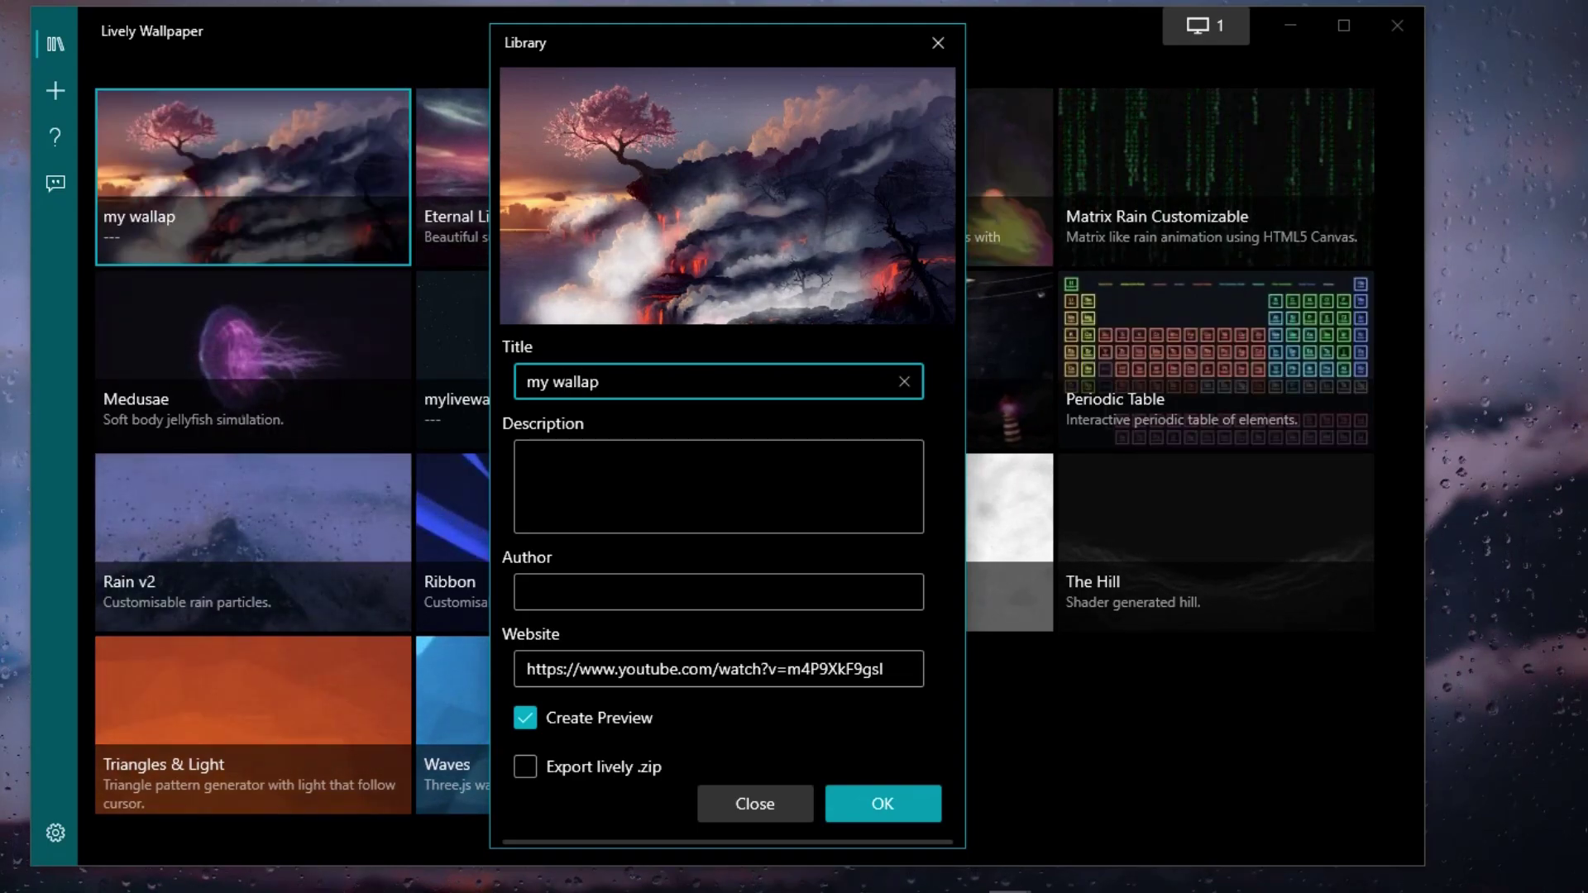
pyautogui.write('aper')
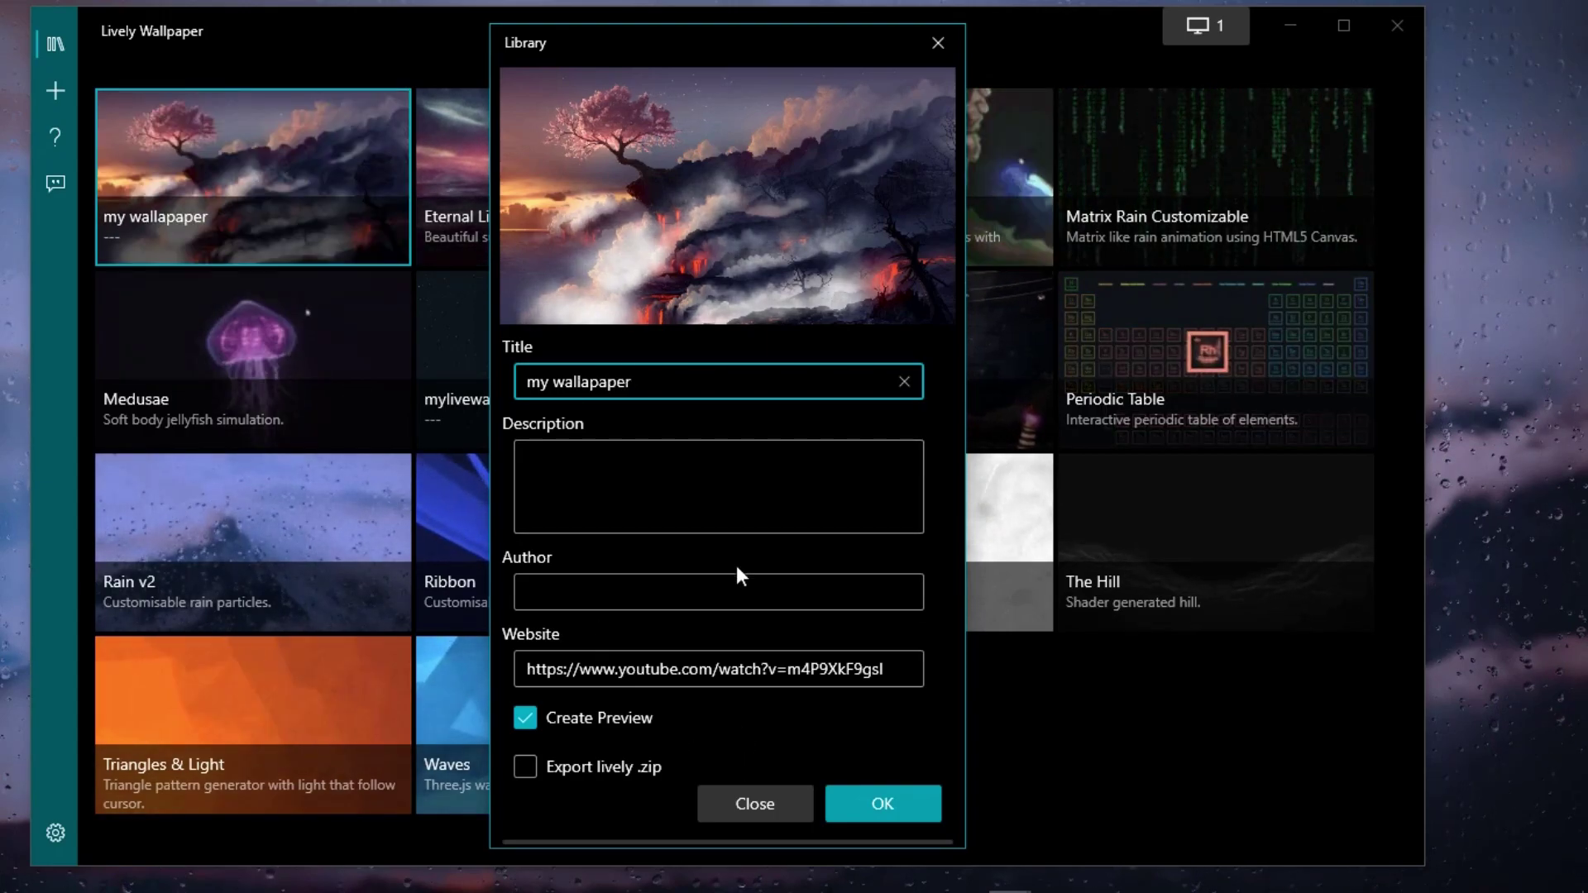
pyautogui.click(567, 493)
pyautogui.click(592, 594)
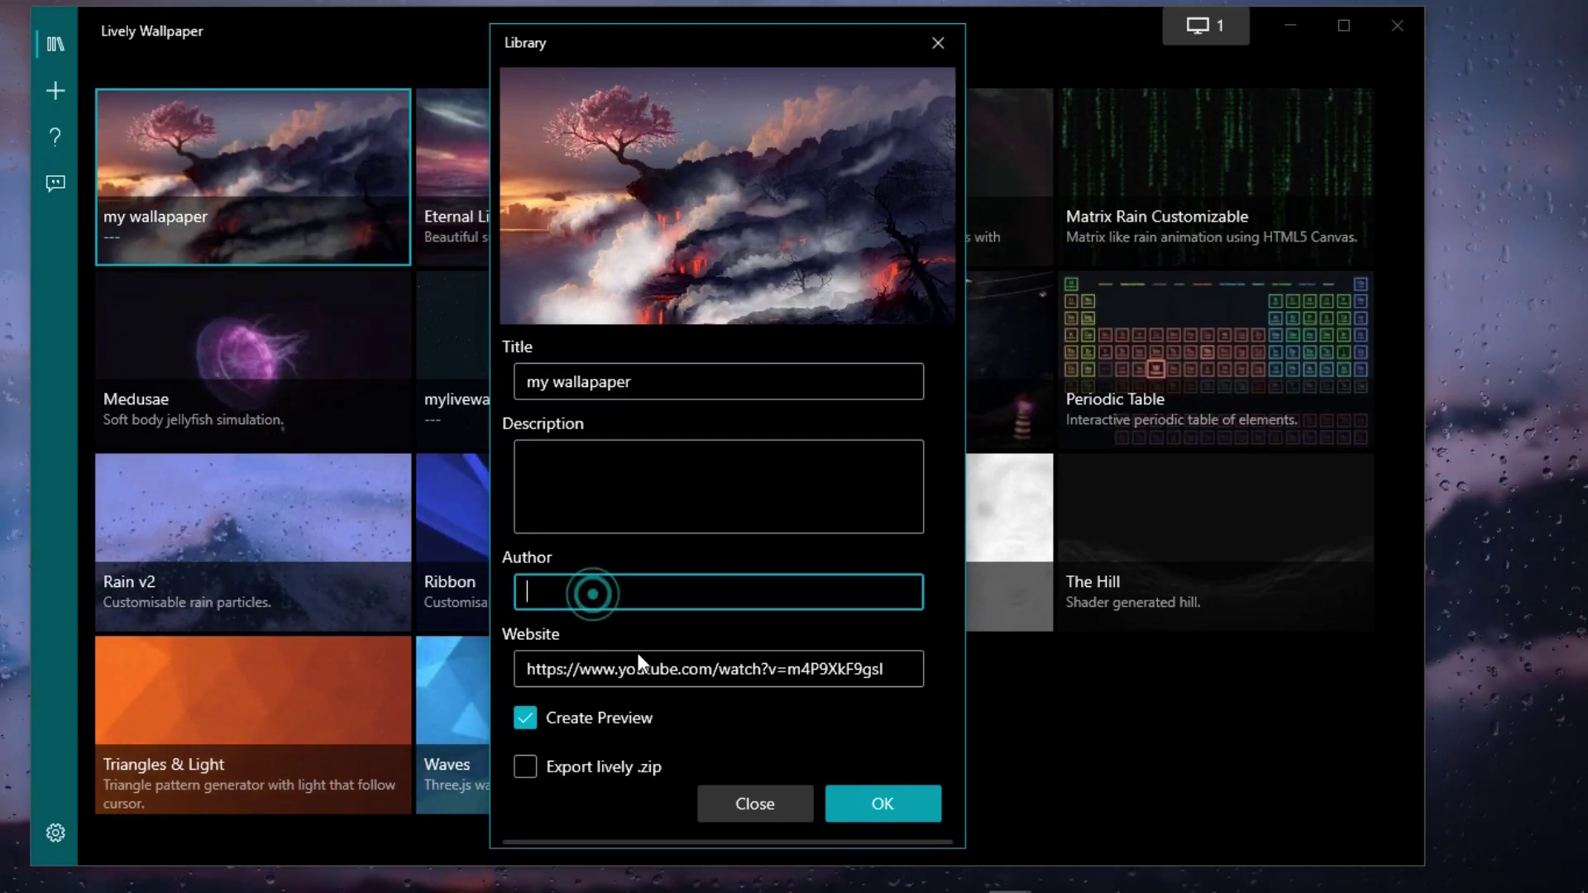
pyautogui.click(872, 817)
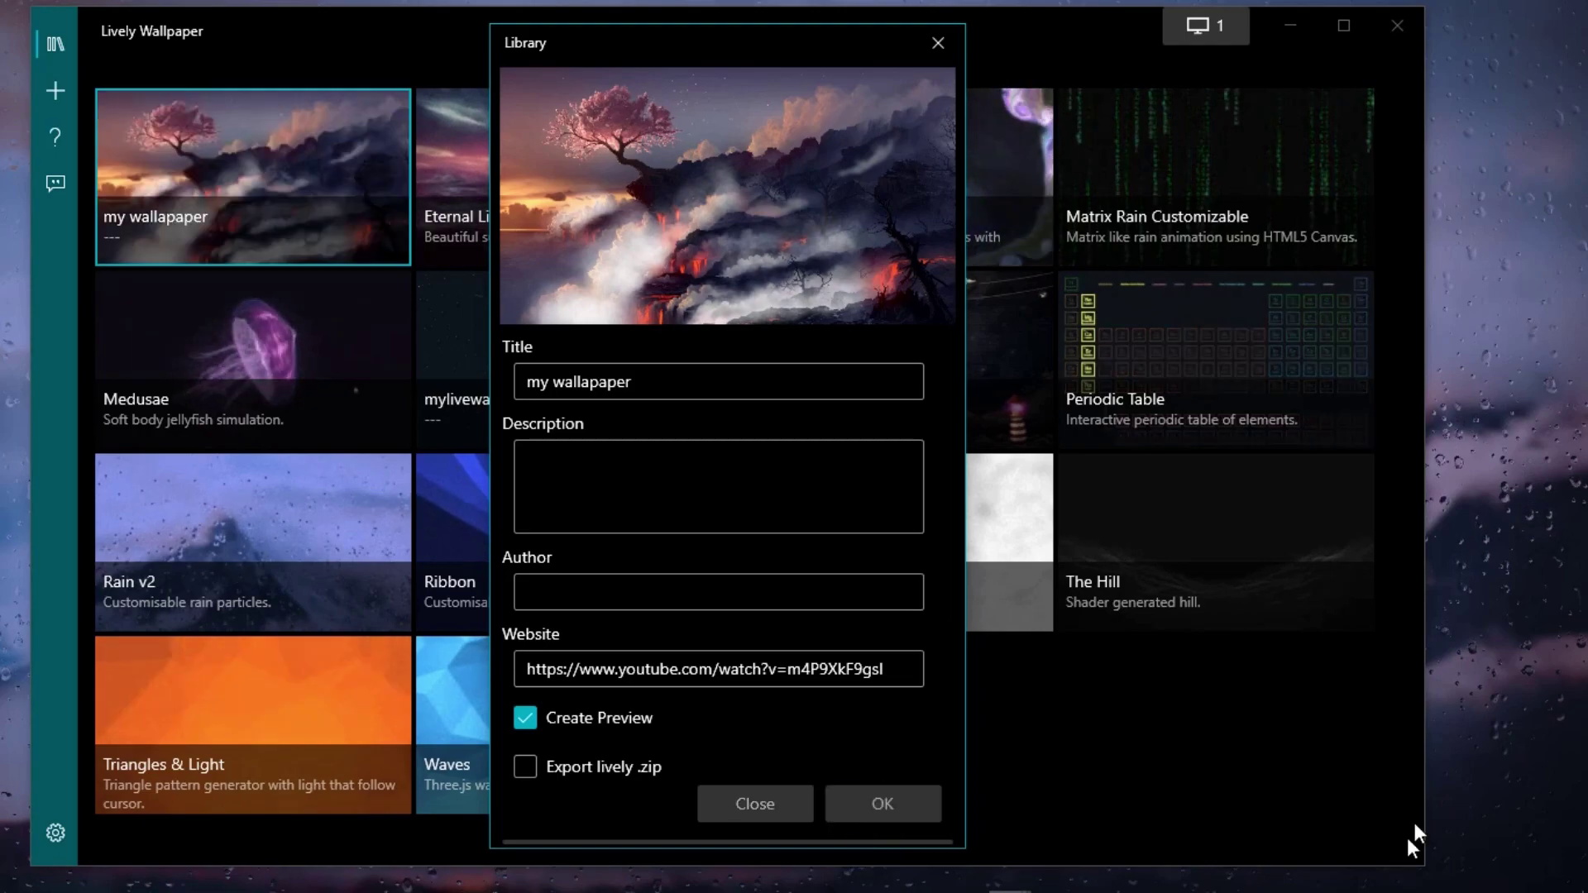
pyautogui.click(938, 46)
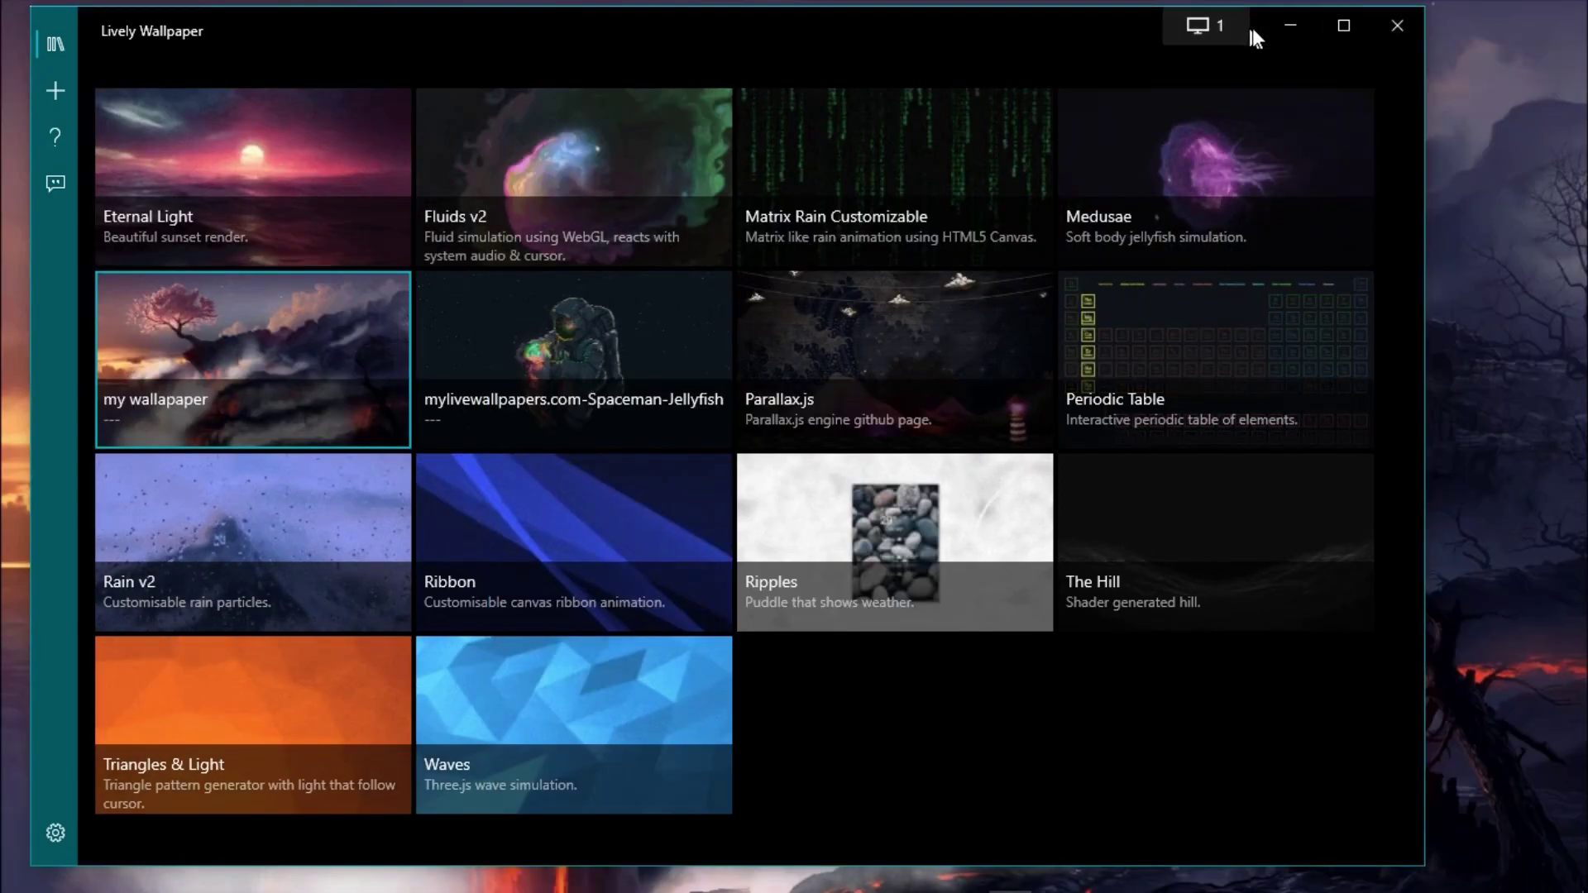
pyautogui.click(1287, 27)
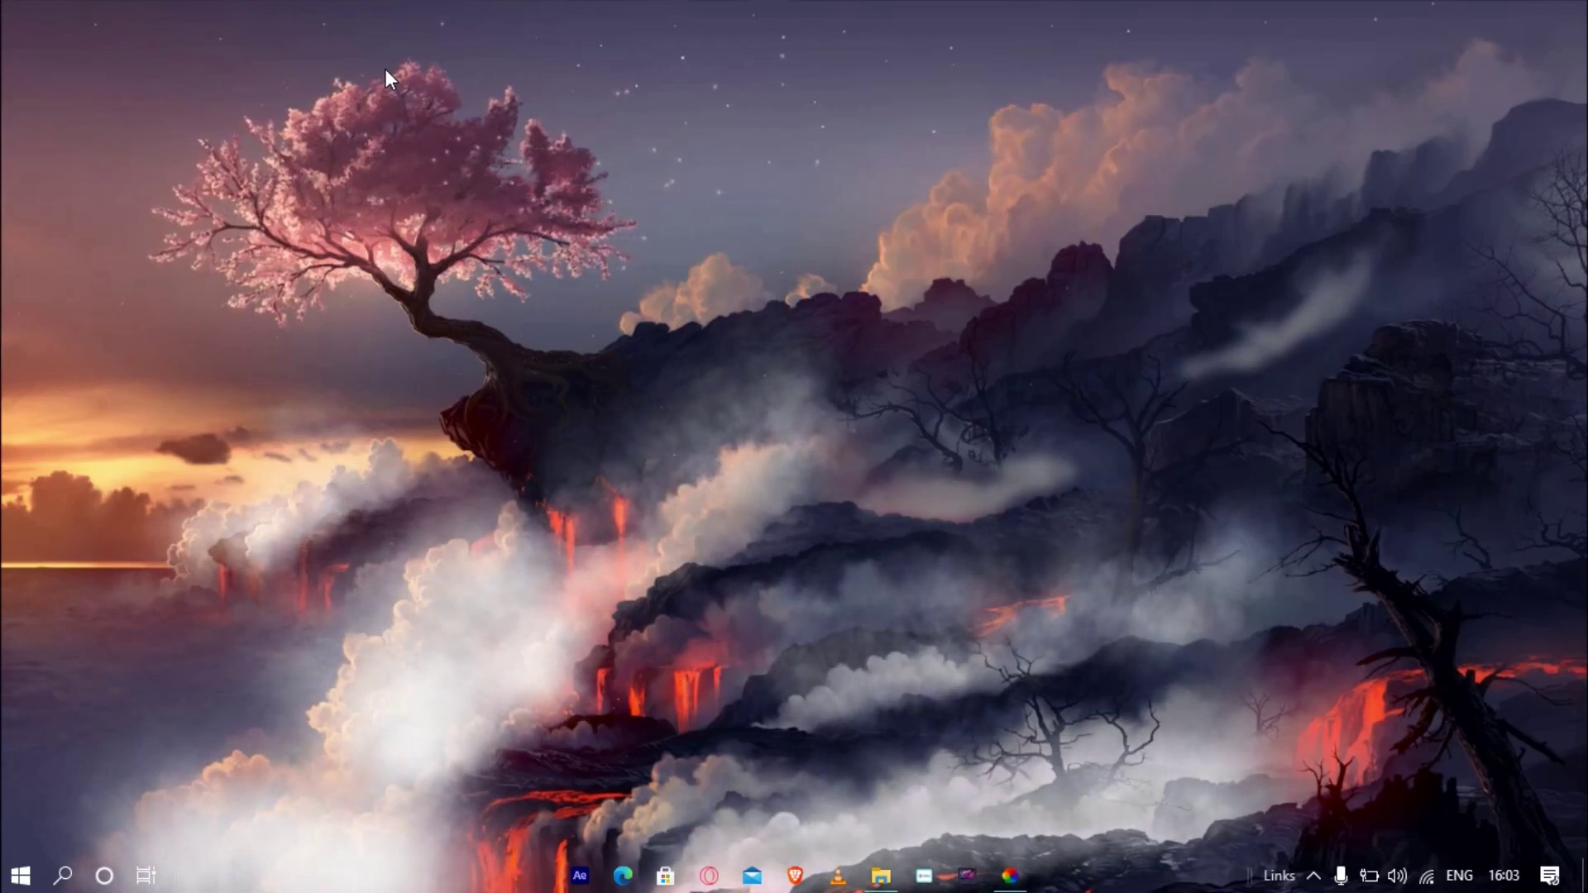
# Close the Lively Wallpaper window and stop its running wallpapers from the system tray
pyautogui.click(1009, 875)
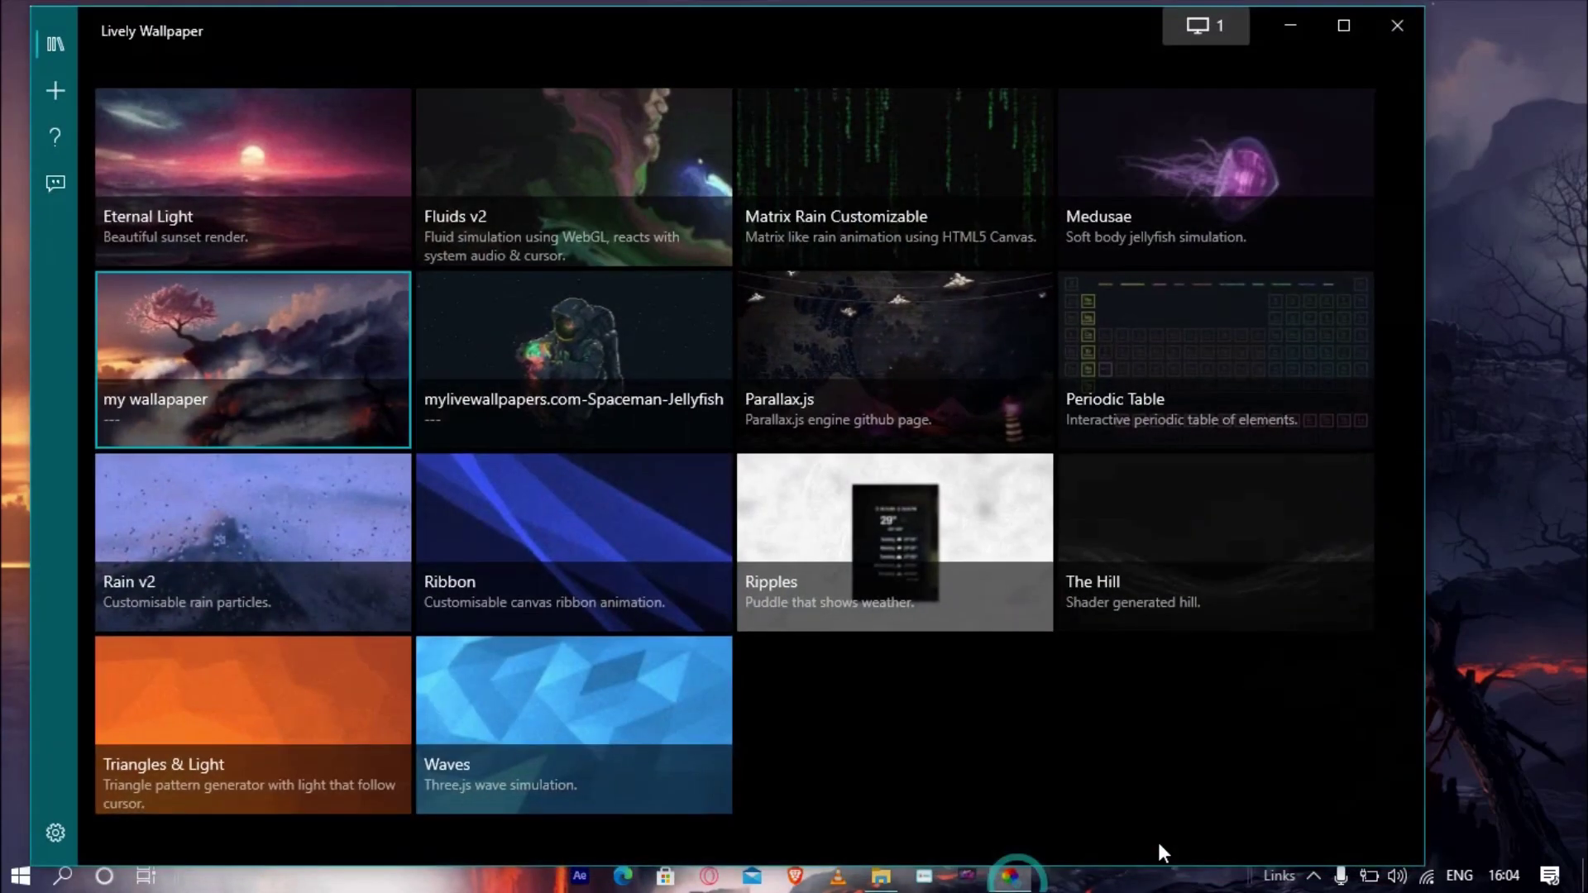
pyautogui.click(1397, 25)
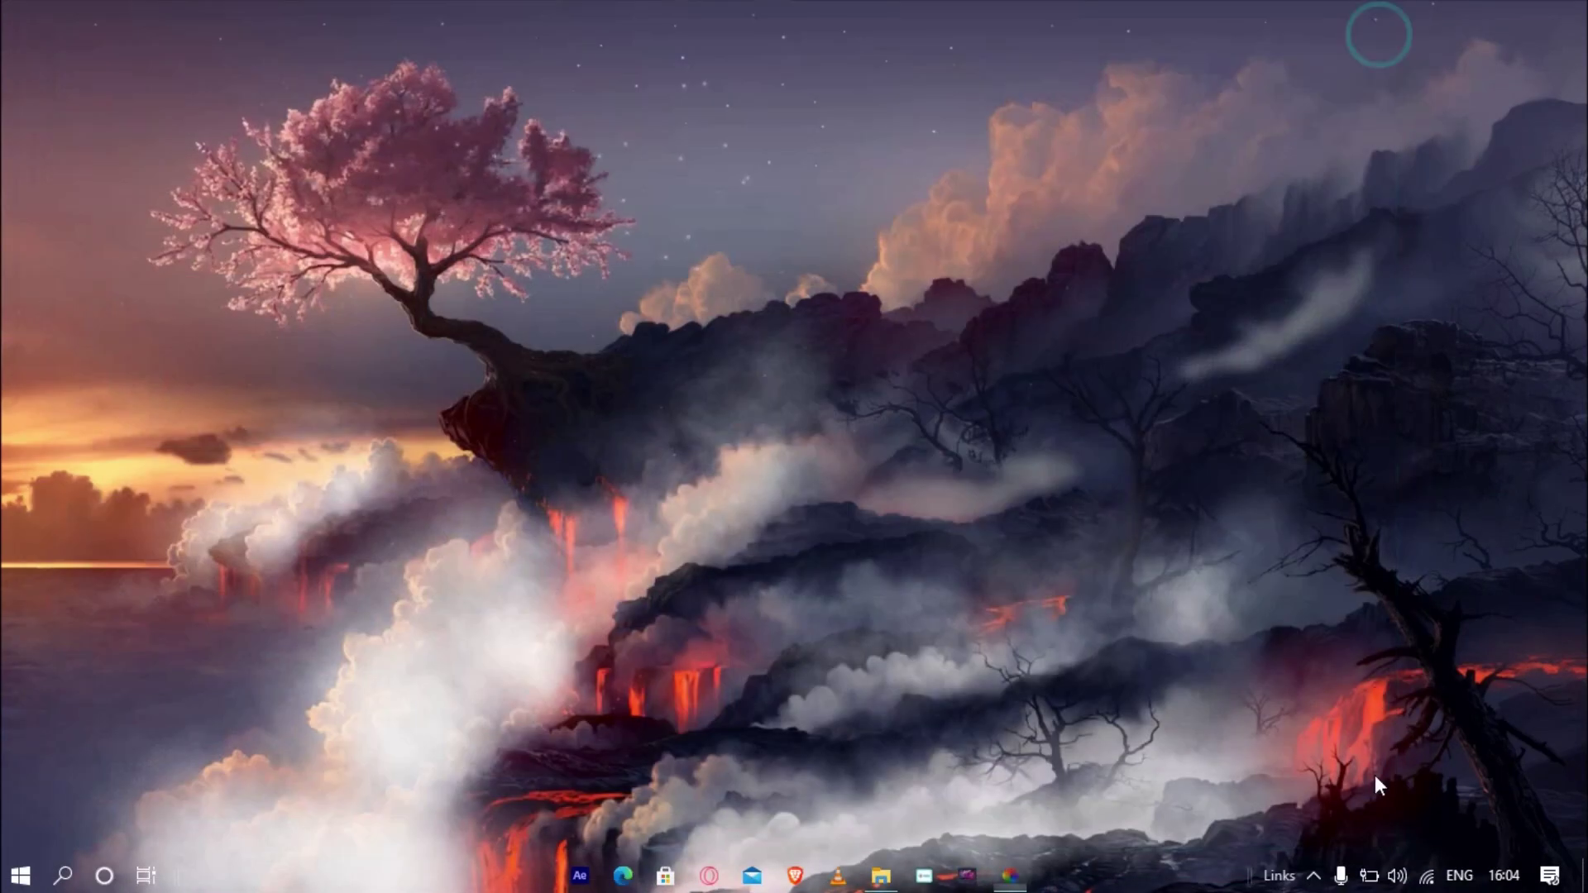
pyautogui.click(1312, 872)
pyautogui.rightClick(1265, 790)
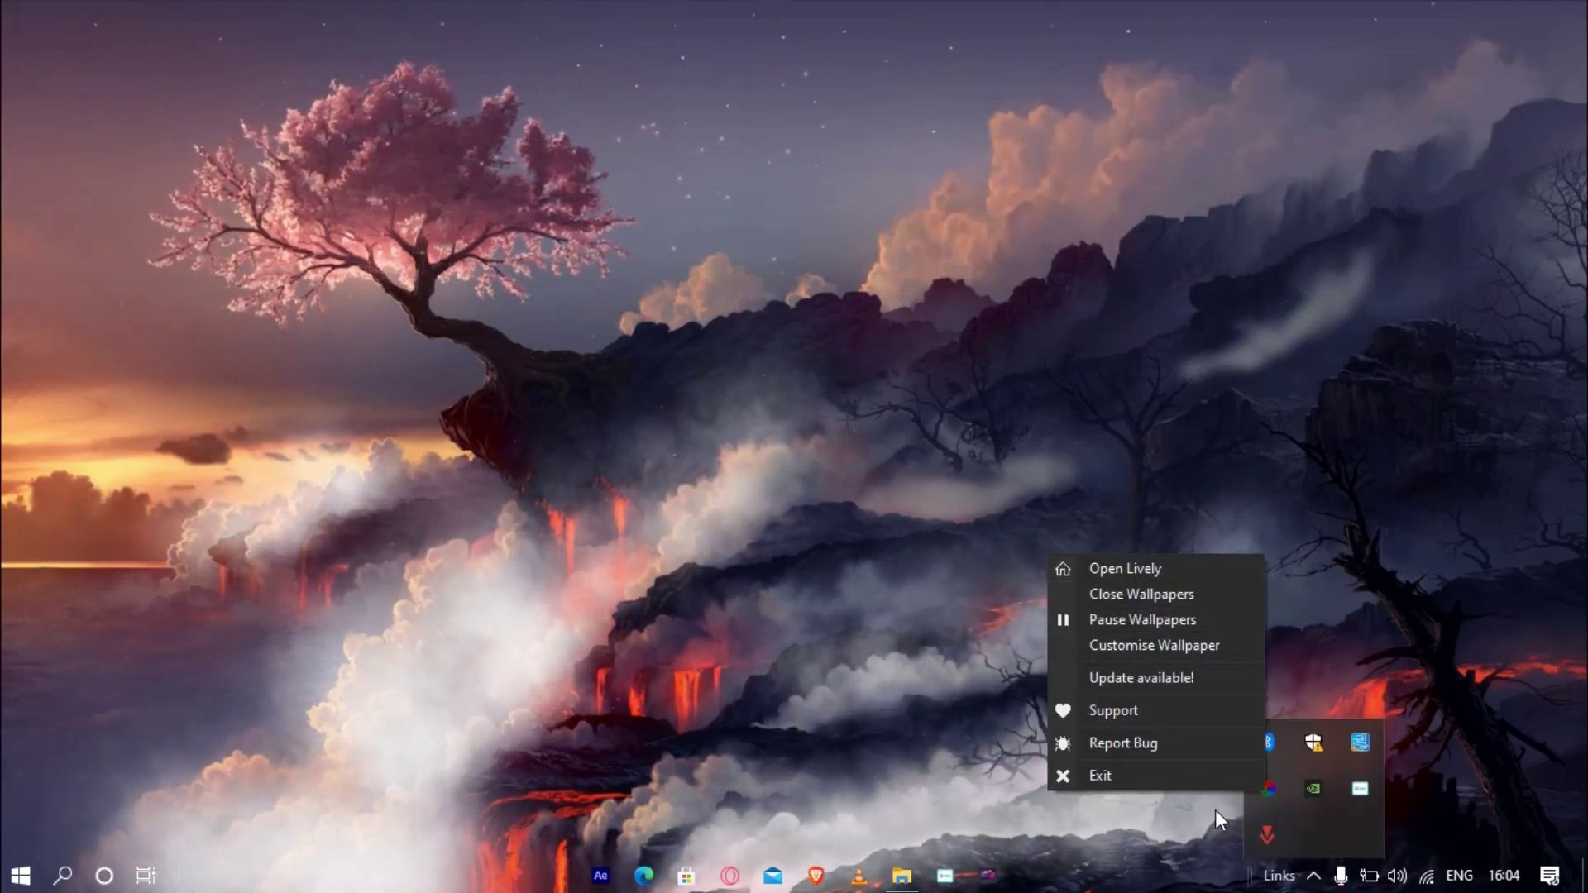
pyautogui.click(1139, 594)
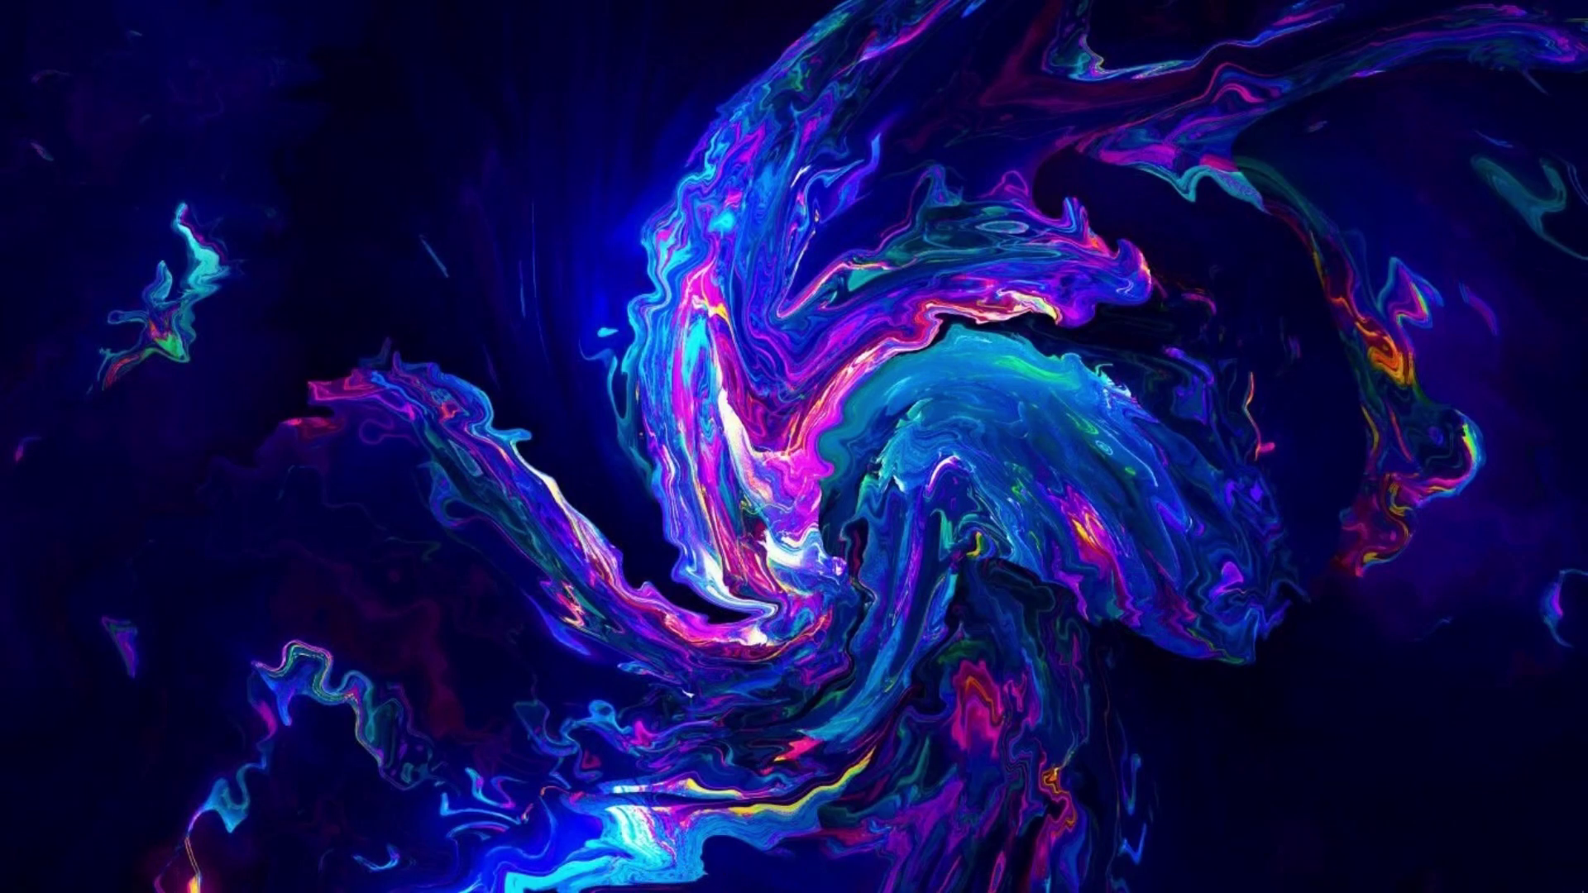
# Exit Lively Wallpaper completely from the system tray
pyautogui.click(1313, 874)
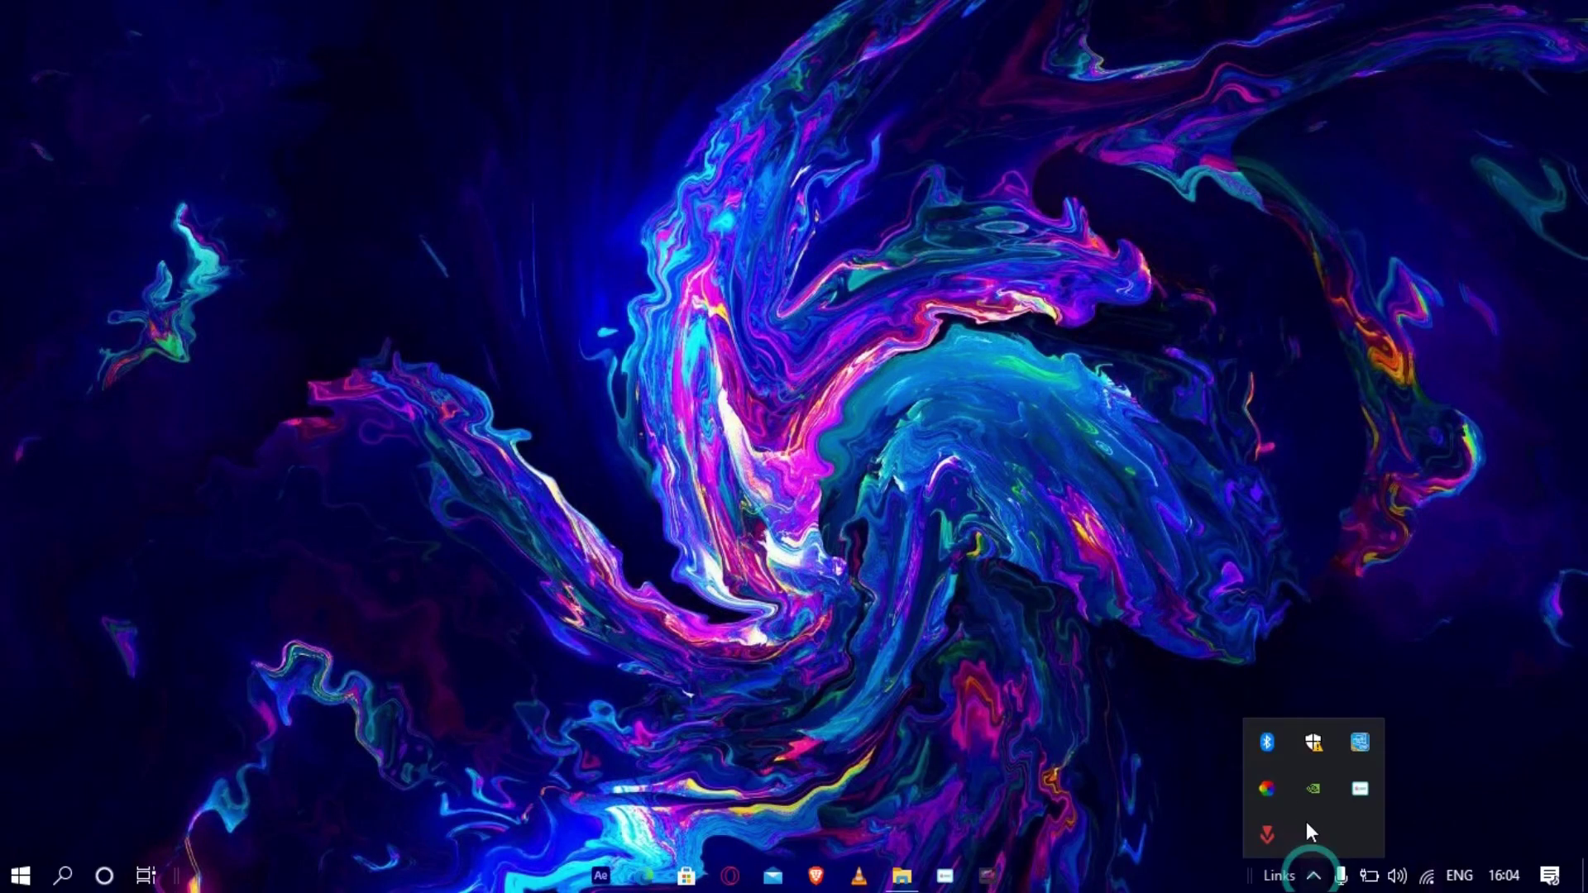
pyautogui.rightClick(1270, 788)
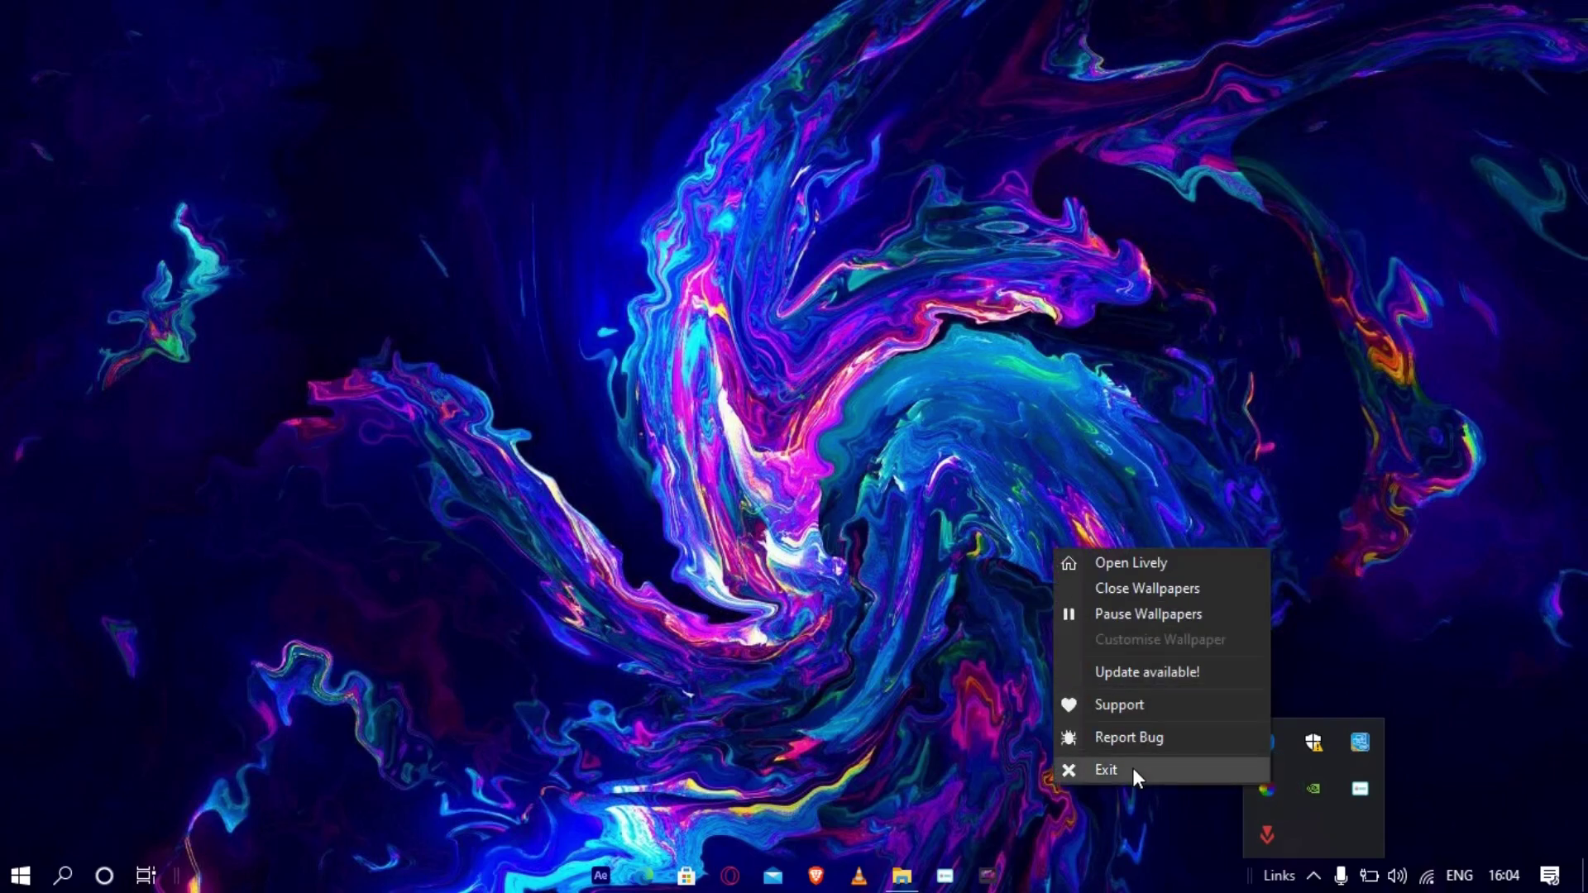
pyautogui.click(1313, 875)
pyautogui.click(1313, 875)
pyautogui.rightClick(1262, 792)
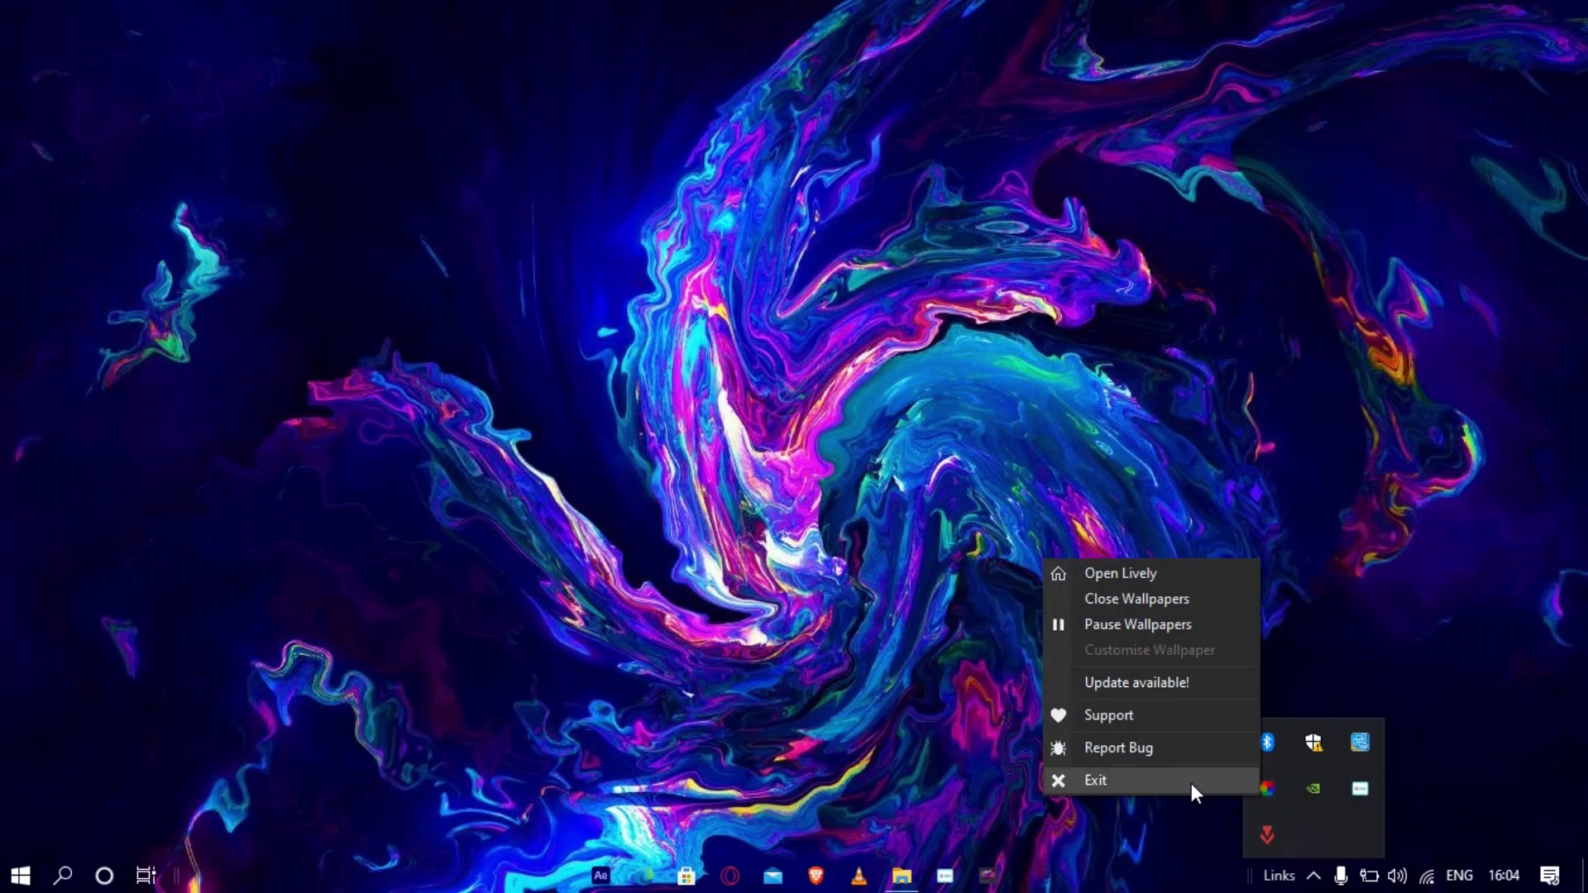
pyautogui.click(1191, 782)
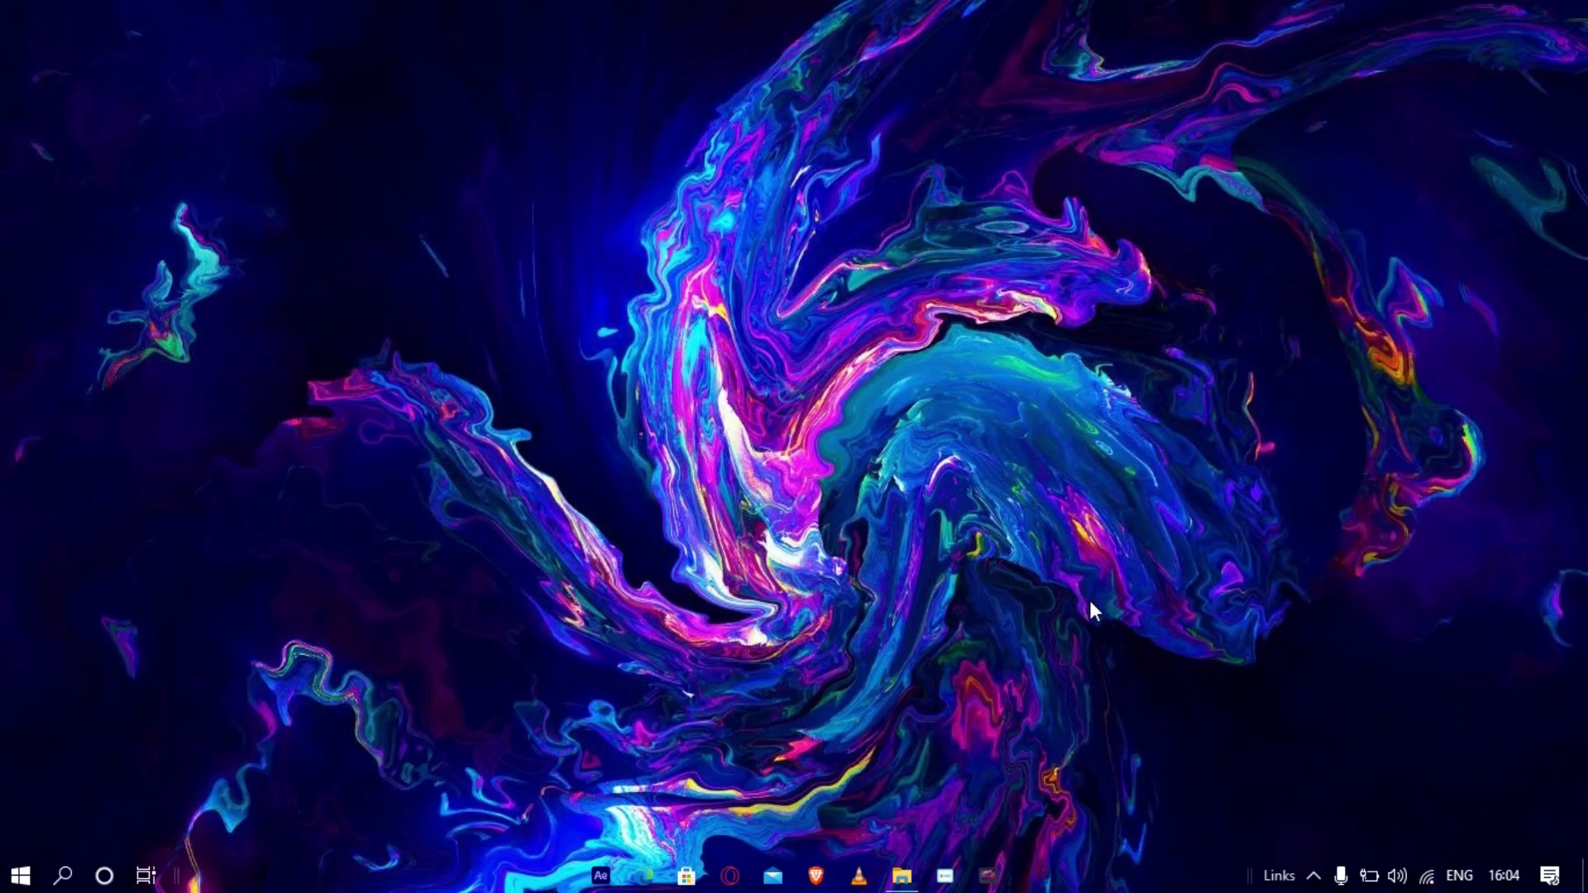
pyautogui.click(901, 883)
pyautogui.click(1362, 242)
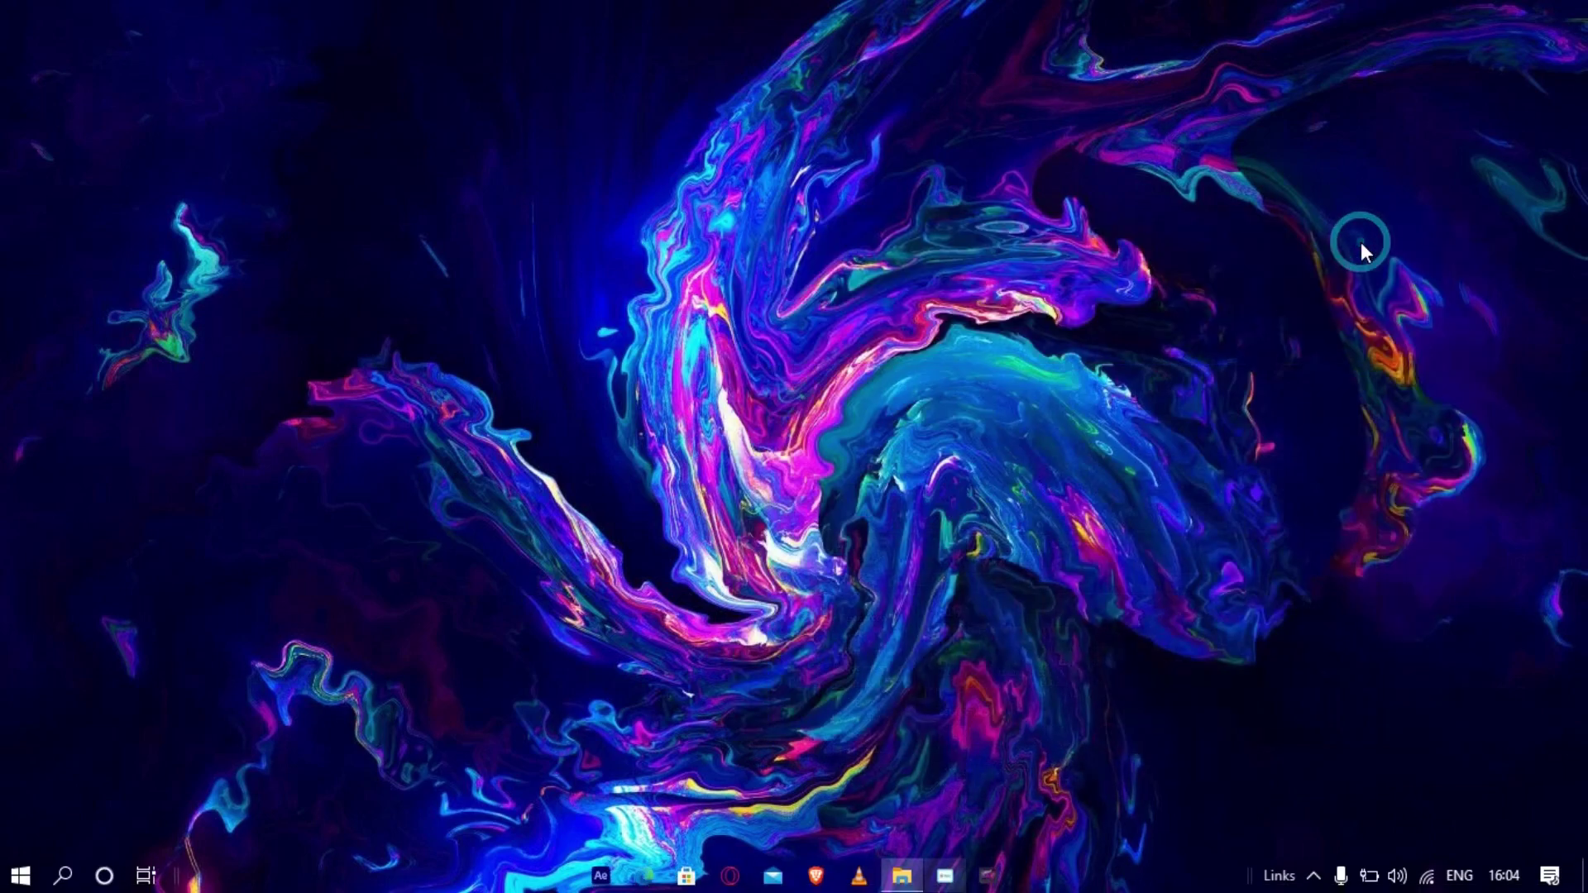